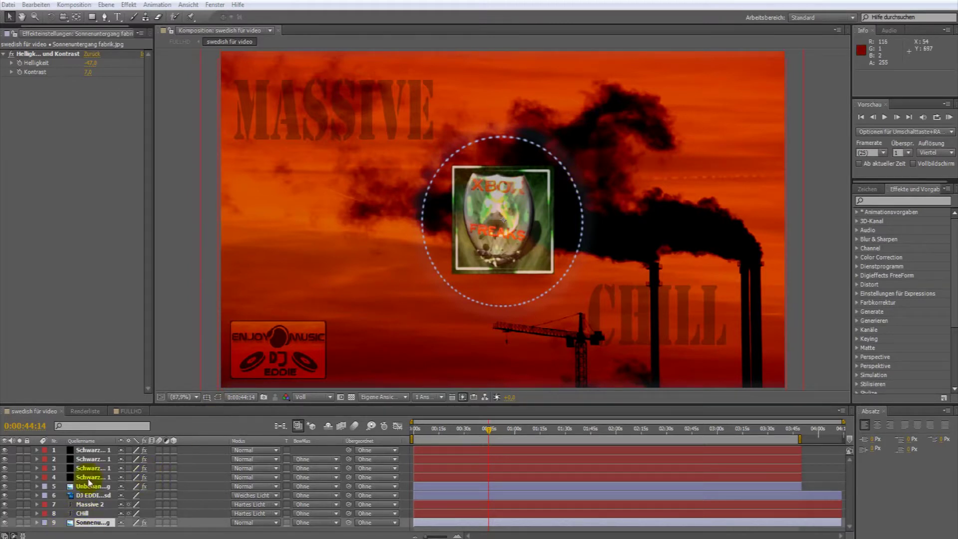
- Select Schwarz Farbfläche 1 to view its Audiospektrum settings and scrub the playhead slightly back
click(98, 451)
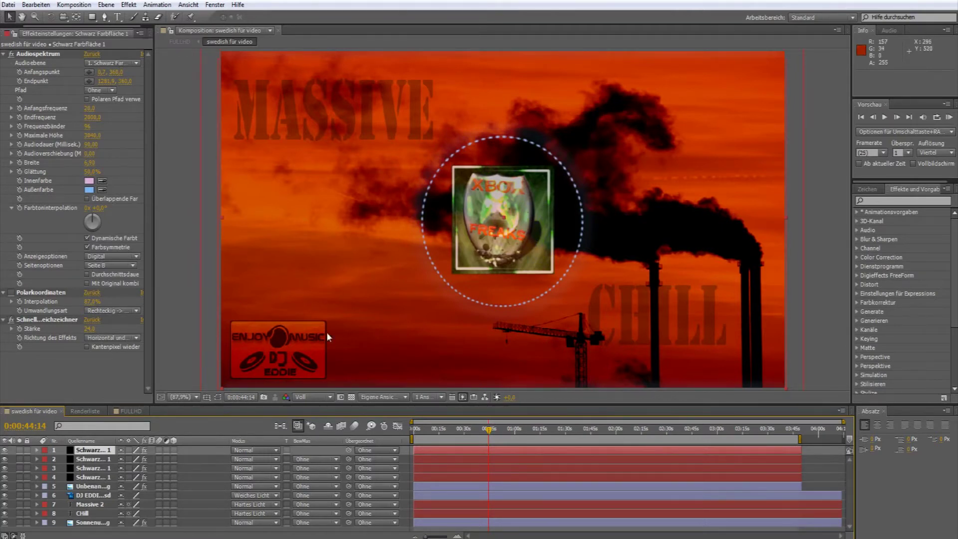
click(282, 506)
mouse_move(489, 430)
mouse_down()
mouse_move(464, 433)
mouse_move(480, 430)
mouse_up()
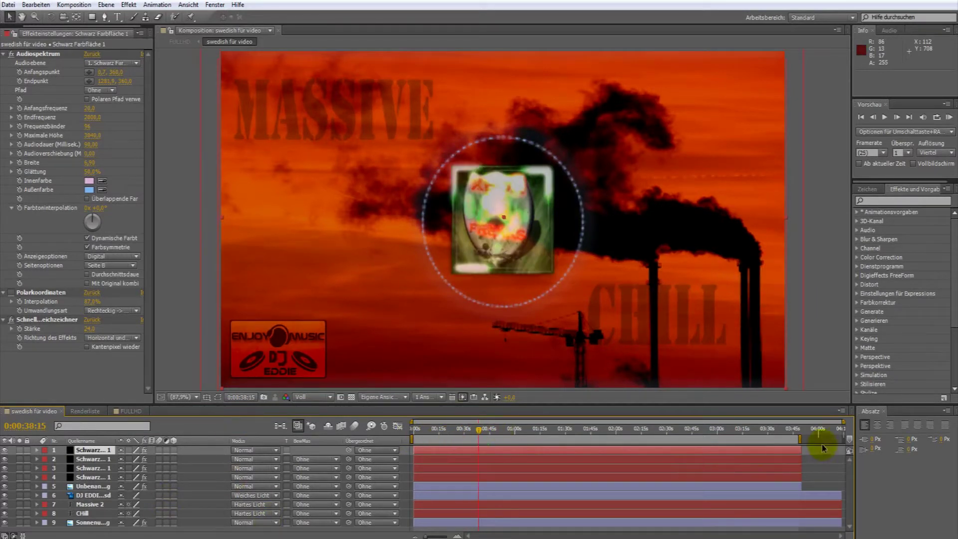
- Hide the sunset, CHILL, MASSIVE and Enjoy Music badge layers, then scrub to another moment
click(5, 522)
click(5, 513)
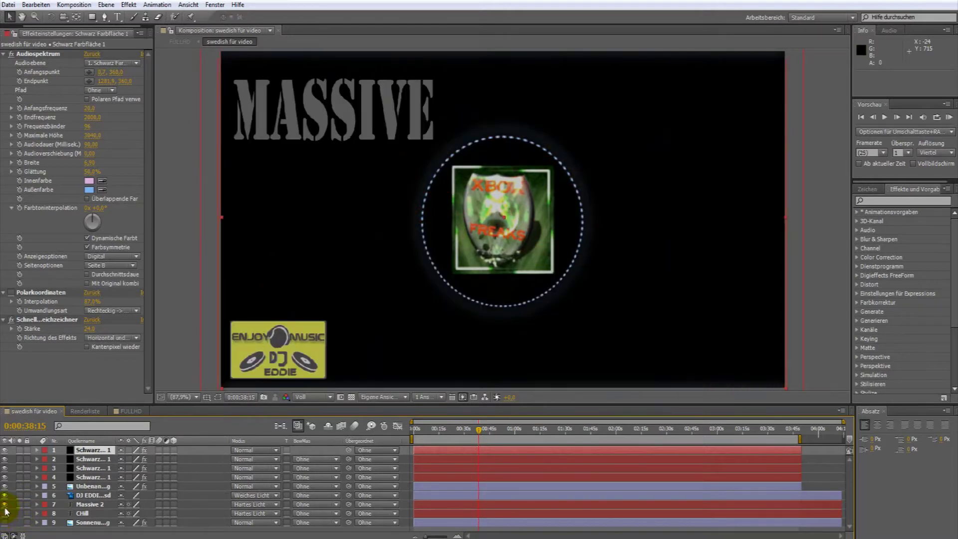
click(5, 505)
click(5, 505)
click(5, 505)
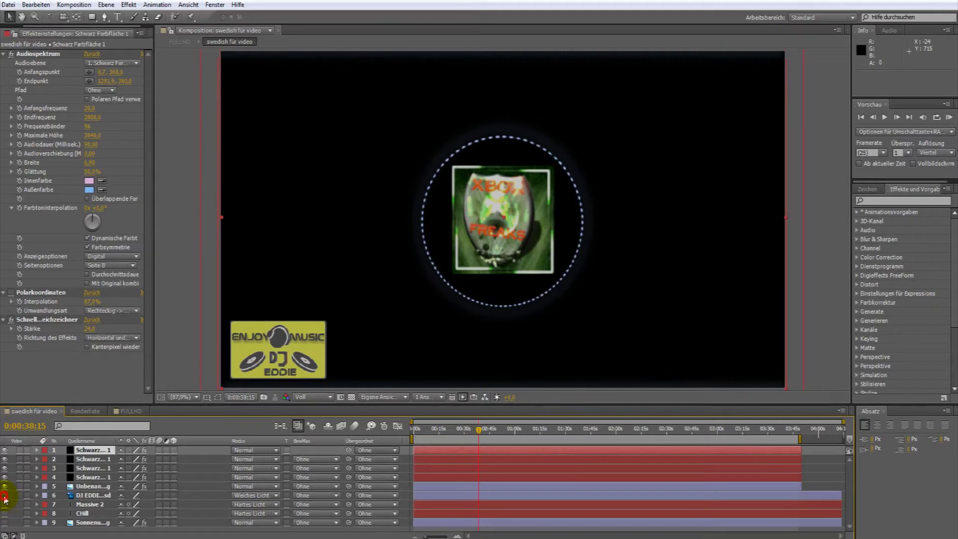
click(5, 496)
mouse_move(424, 433)
mouse_down()
mouse_move(609, 445)
mouse_move(508, 451)
mouse_up()
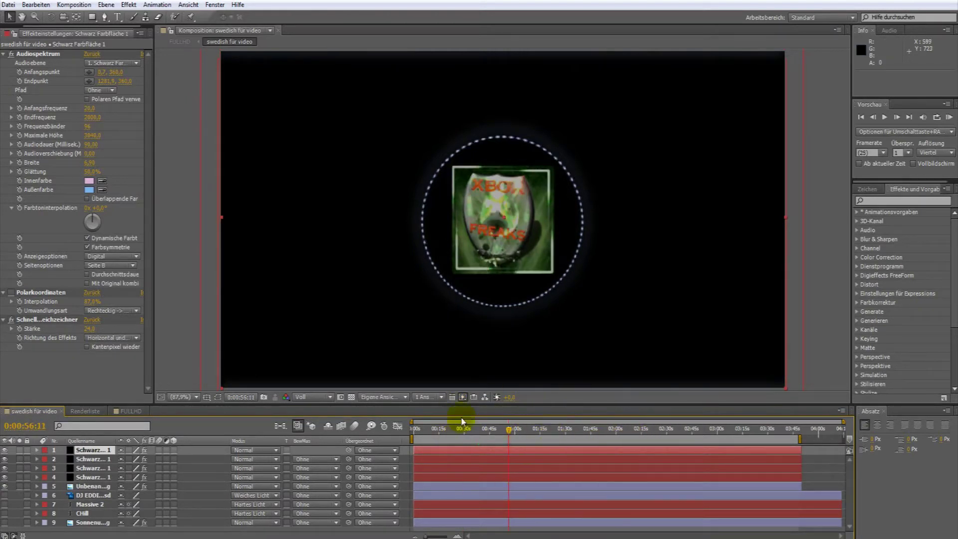
- Create Komp 1 from the HDTV 1080 29,97 preset: 1920×1080, duration 0;04;14;00
click(72, 8)
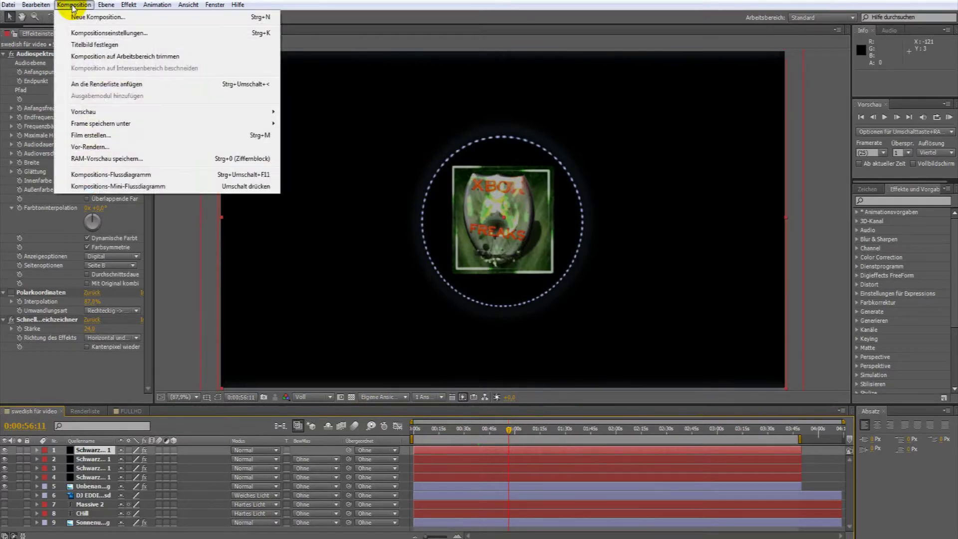
click(73, 8)
click(74, 6)
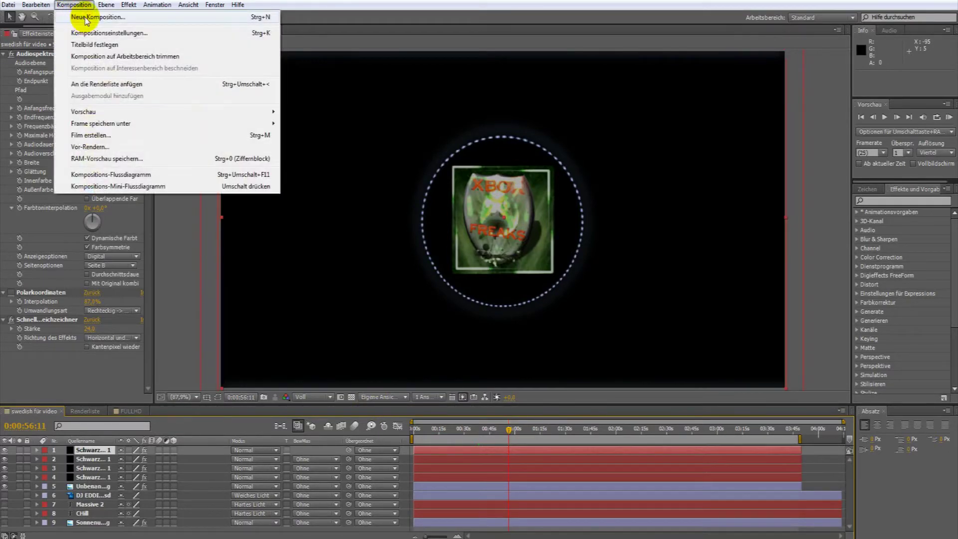
click(85, 19)
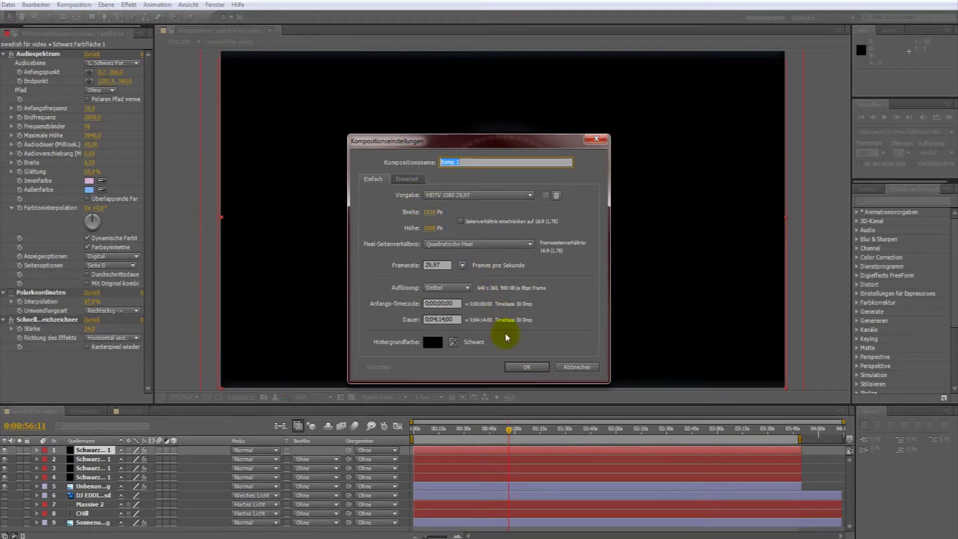
click(527, 367)
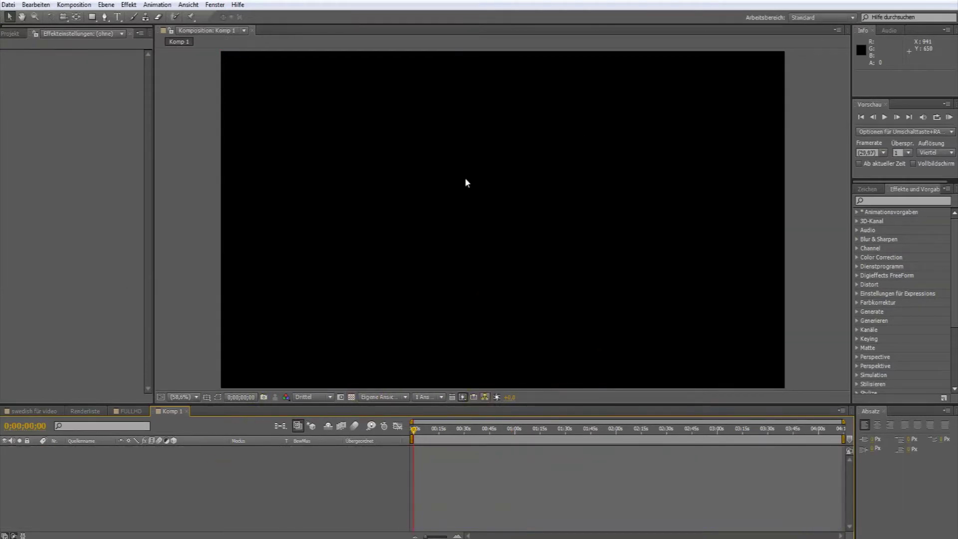
- Import 'Rap Xboxfreaks FTERIG YOLO.mp3' into the Project panel and add it to the Komp 1 timeline
click(8, 37)
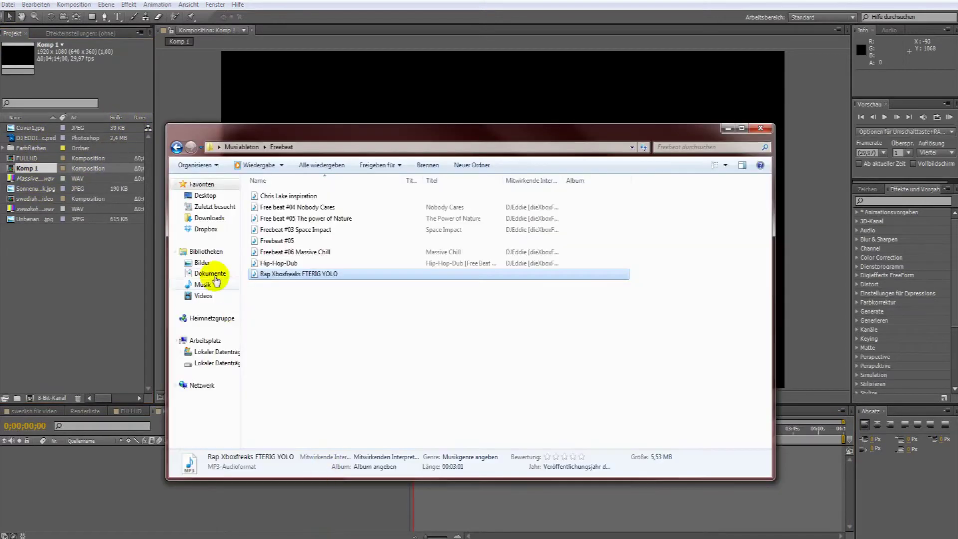
drag(259, 274, 112, 283)
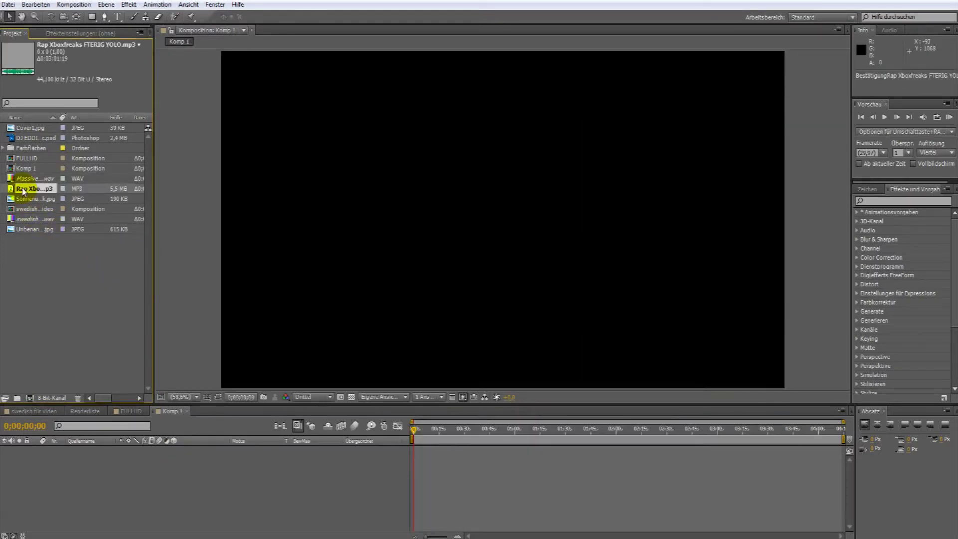
drag(23, 191, 305, 469)
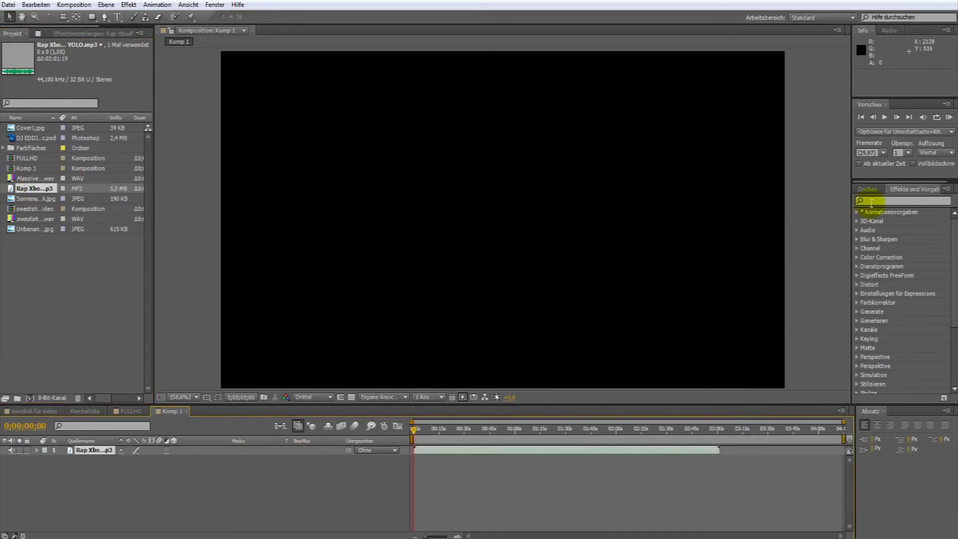
- Add a 1920×1080 solid coloured FFB300, 'Orangefarbene Farbfläche 1', to Komp 1
right_click(163, 479)
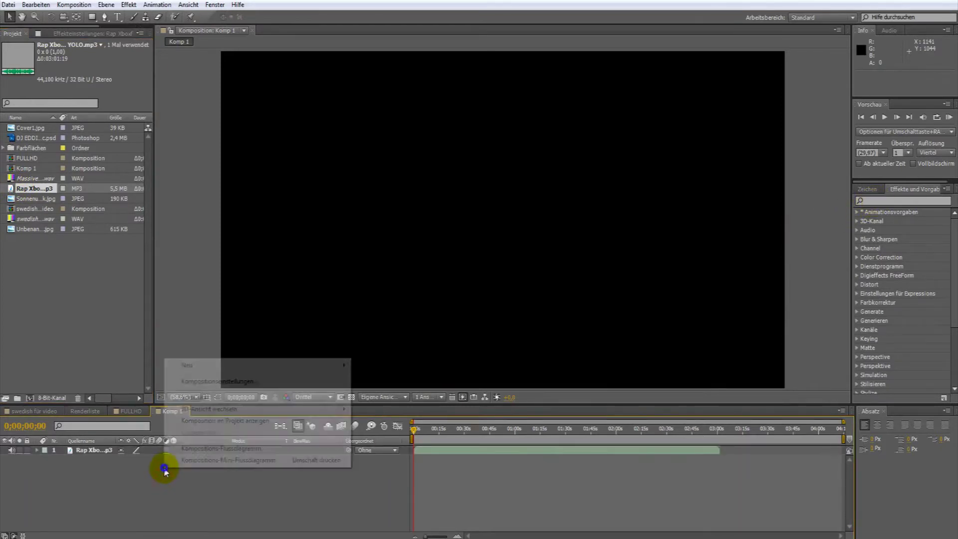
mouse_move(247, 361)
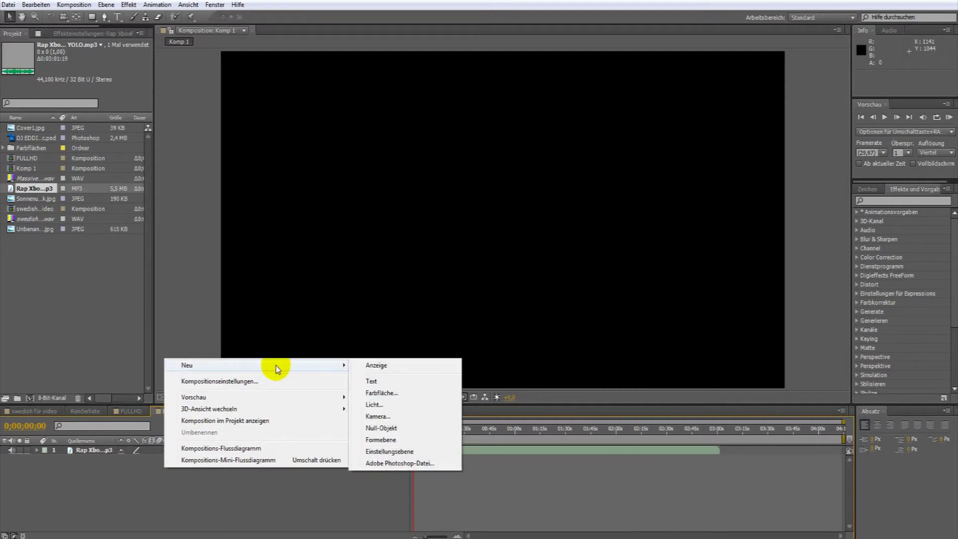
click(381, 393)
click(495, 328)
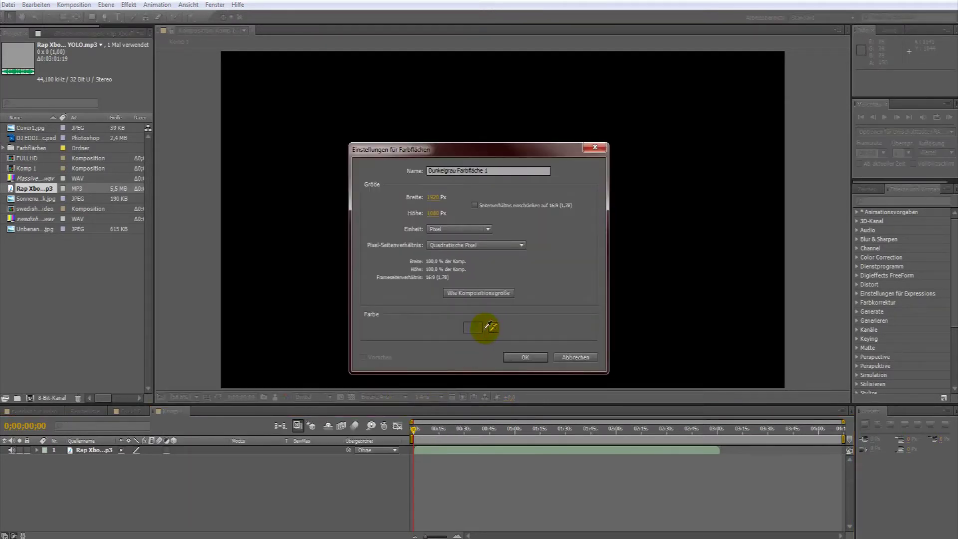
click(479, 328)
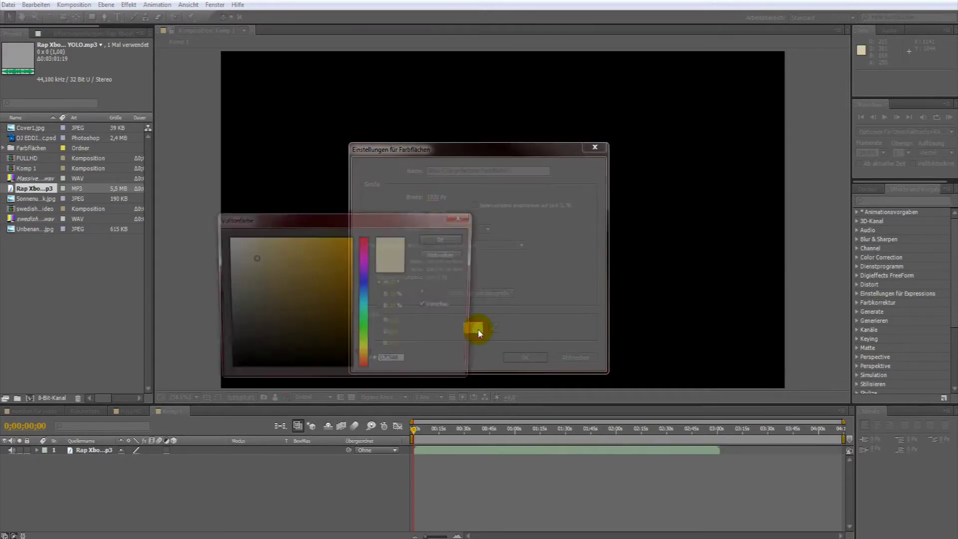
click(273, 274)
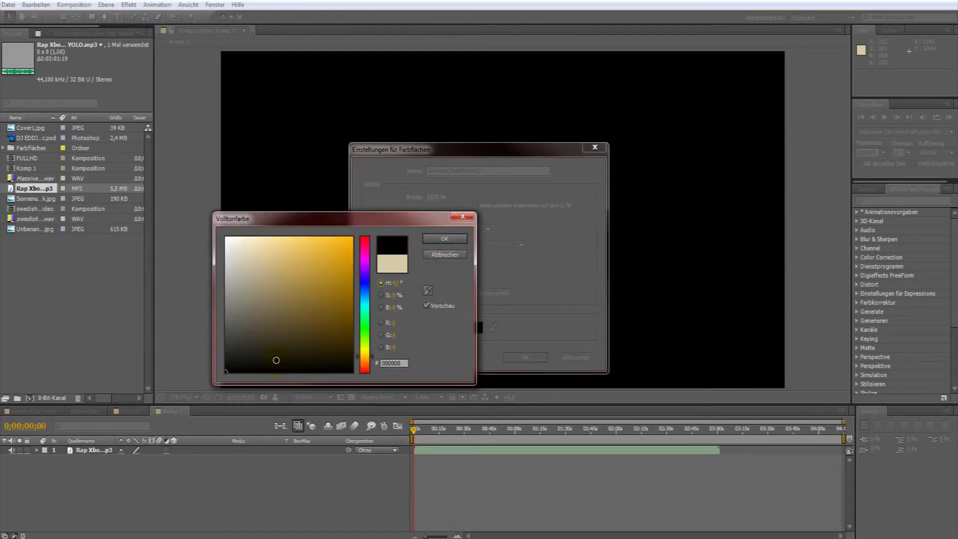
drag(274, 360, 372, 193)
key(Return)
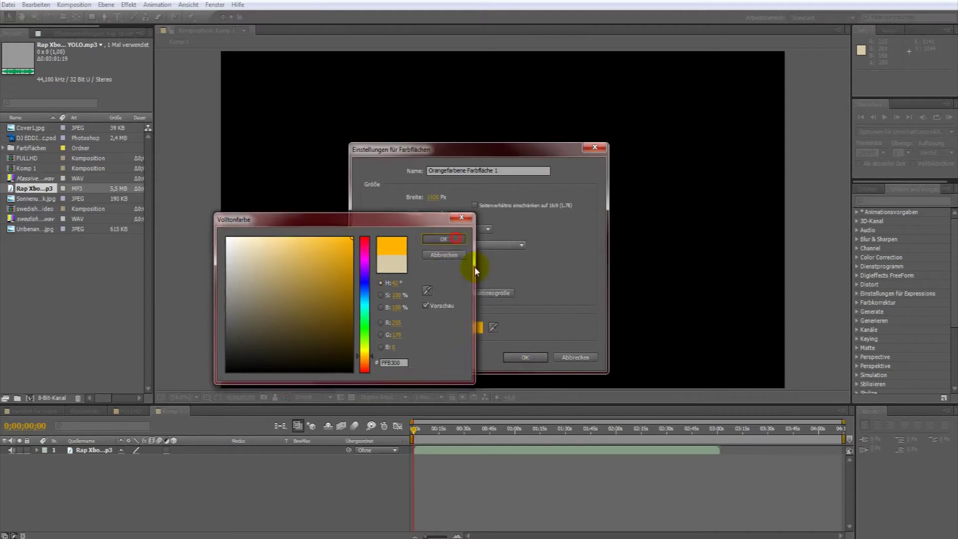
click(526, 356)
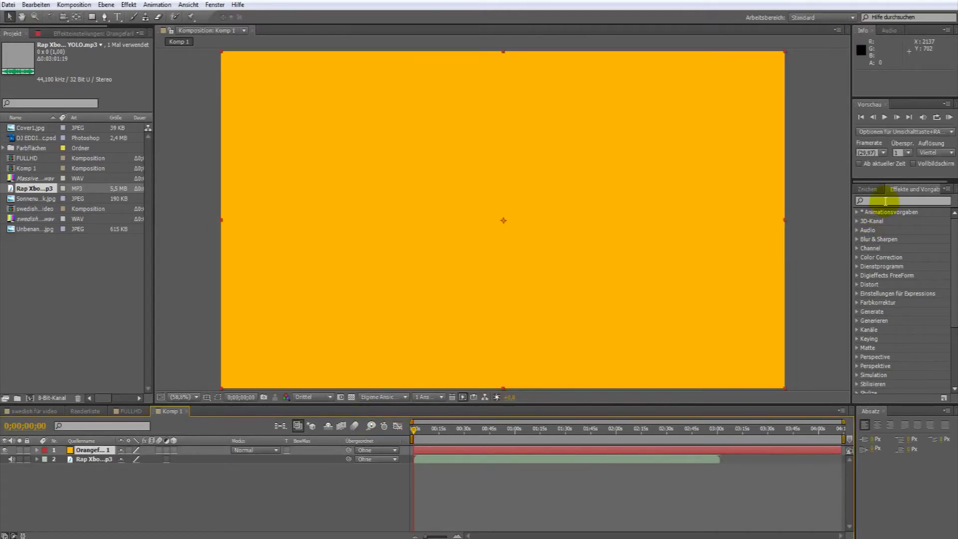
- Search 'audio' in Effekte und Vorgaben and apply Audiospektrum to the orange solid layer
click(915, 192)
click(892, 201)
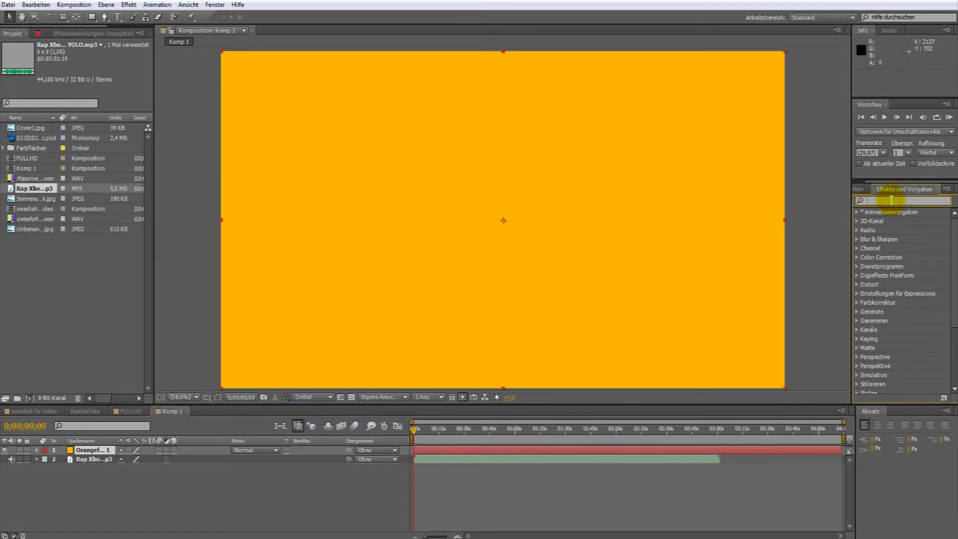
text(audio)
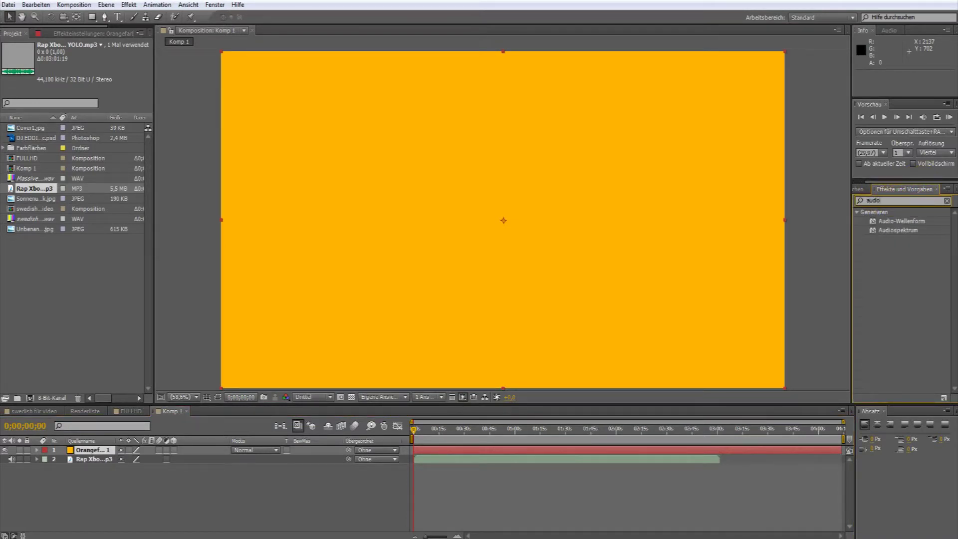
drag(893, 230, 887, 243)
click(906, 232)
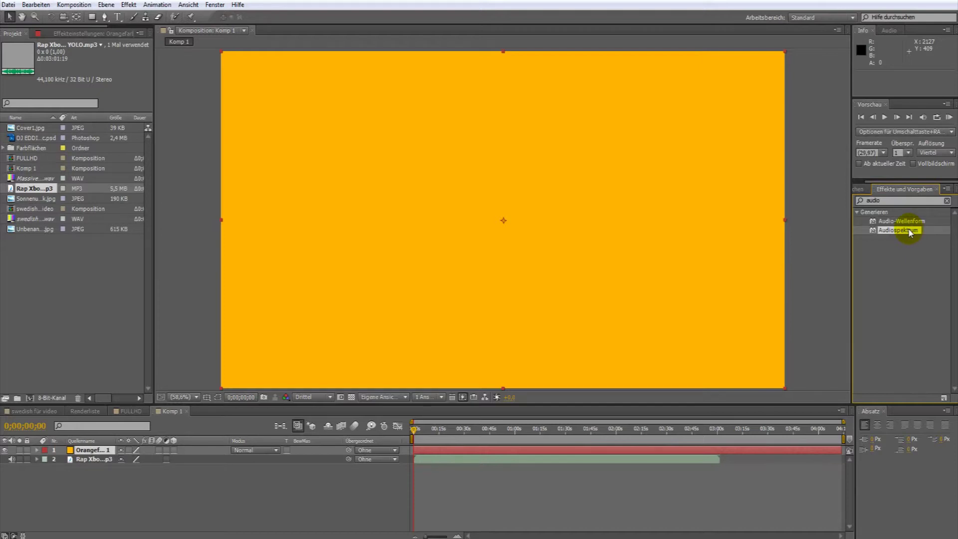
drag(910, 233, 117, 449)
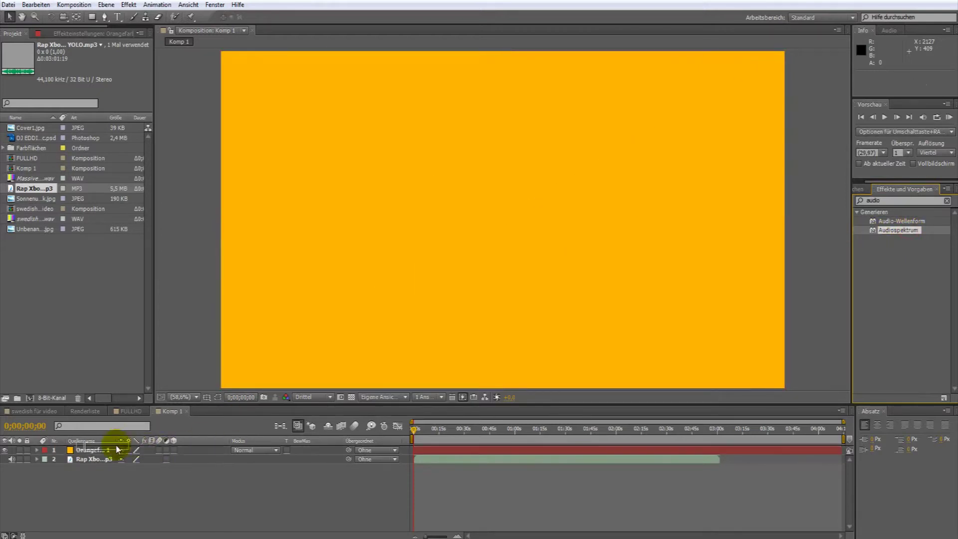
drag(116, 449, 110, 451)
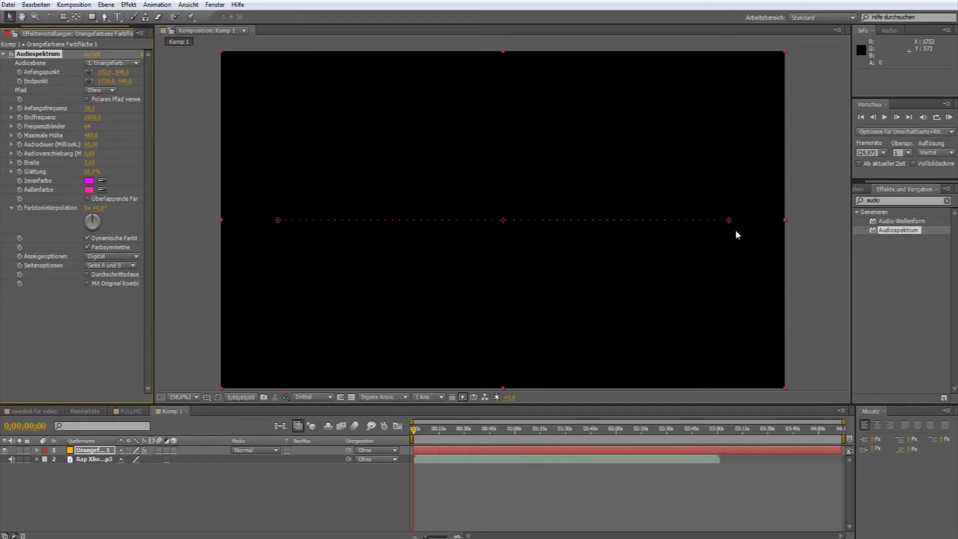
- Stretch the spectrum's start and end points across the frame and set start frequency to 20
drag(103, 72, 20, 83)
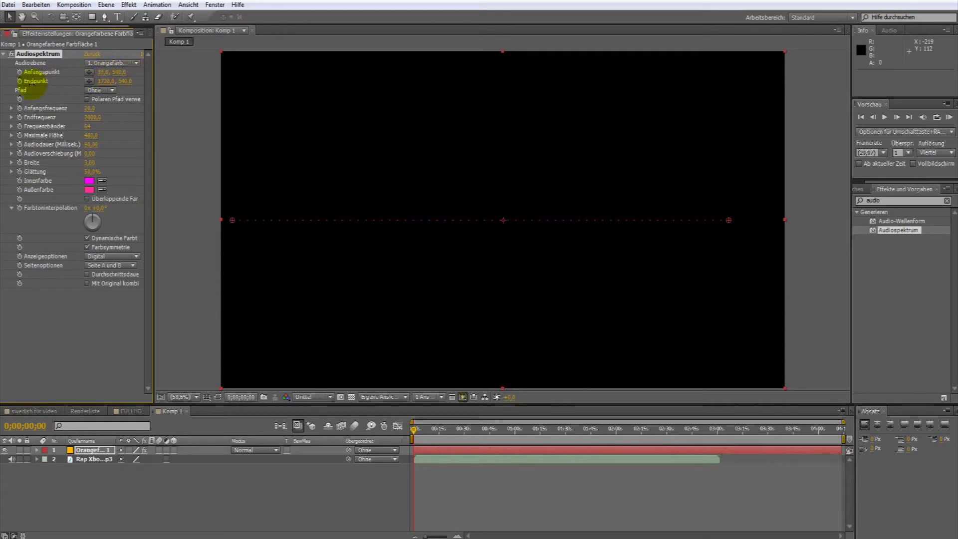
click(105, 82)
drag(105, 85, 199, 81)
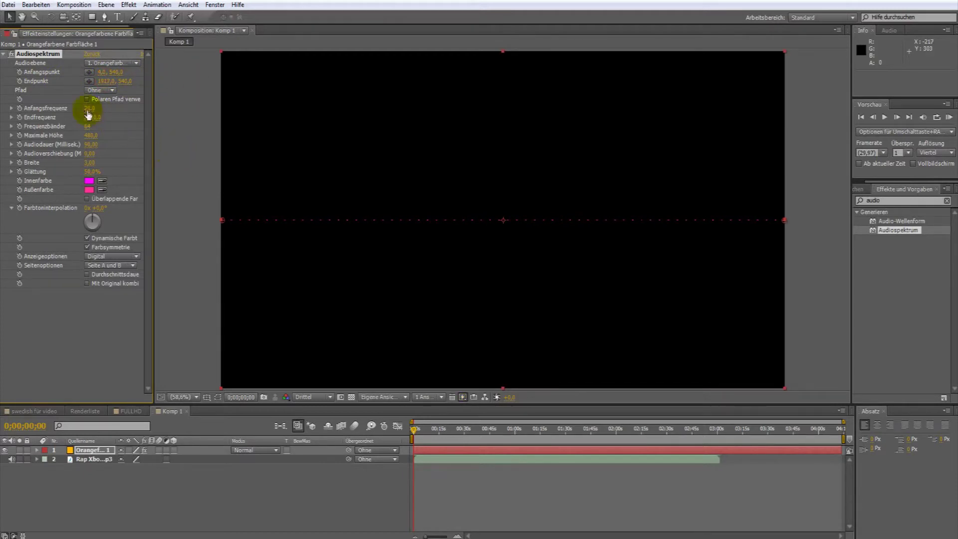
drag(86, 108, 93, 114)
- Set Audioebene to the Rap Xboxfreaks MP3 layer and scrub into the song to see bars
click(189, 458)
click(110, 43)
click(264, 397)
click(157, 124)
click(114, 63)
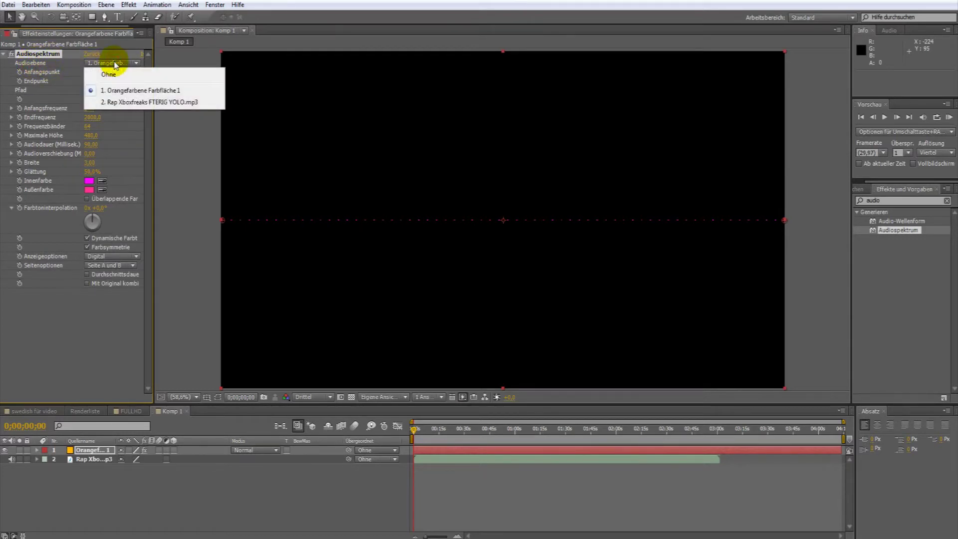
click(123, 103)
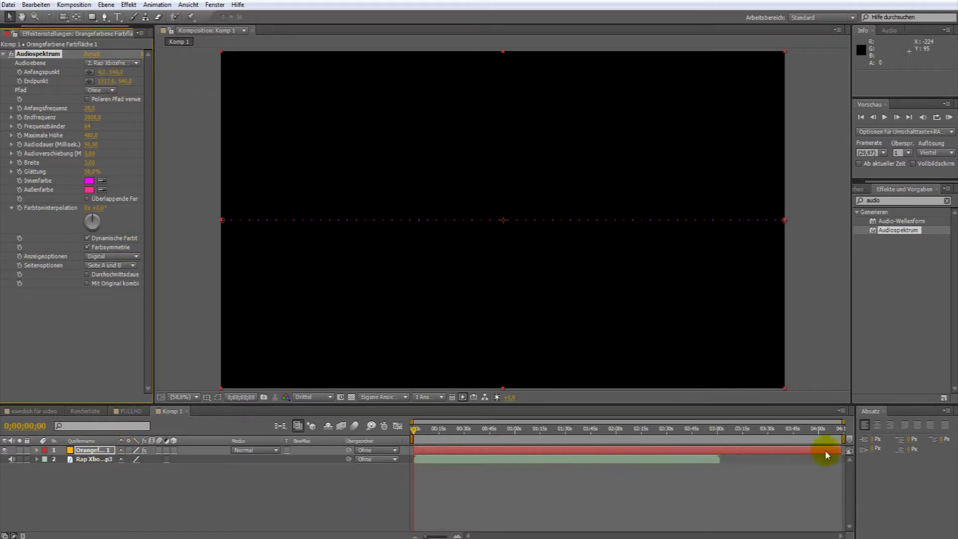
click(120, 70)
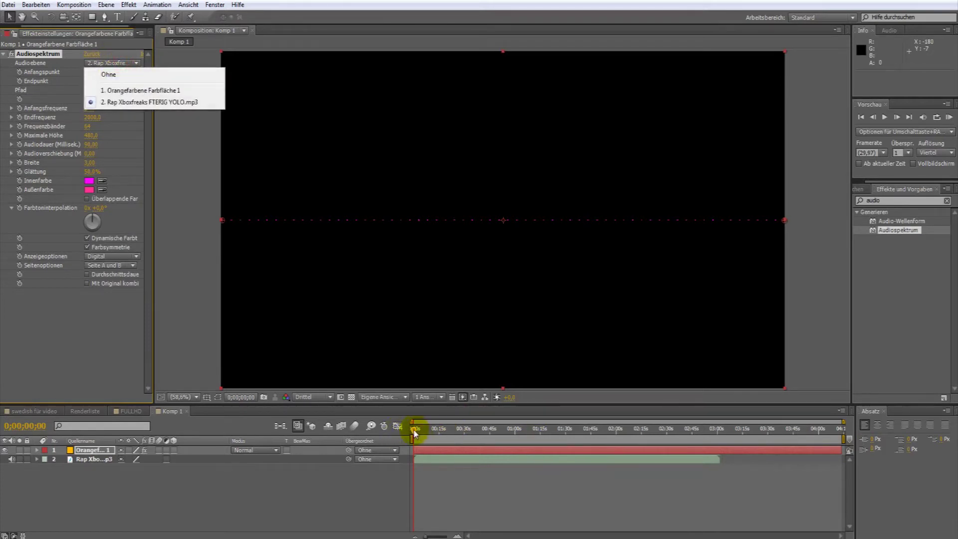
mouse_move(414, 432)
mouse_down()
mouse_move(634, 445)
mouse_move(467, 444)
mouse_move(711, 442)
mouse_move(544, 452)
mouse_up()
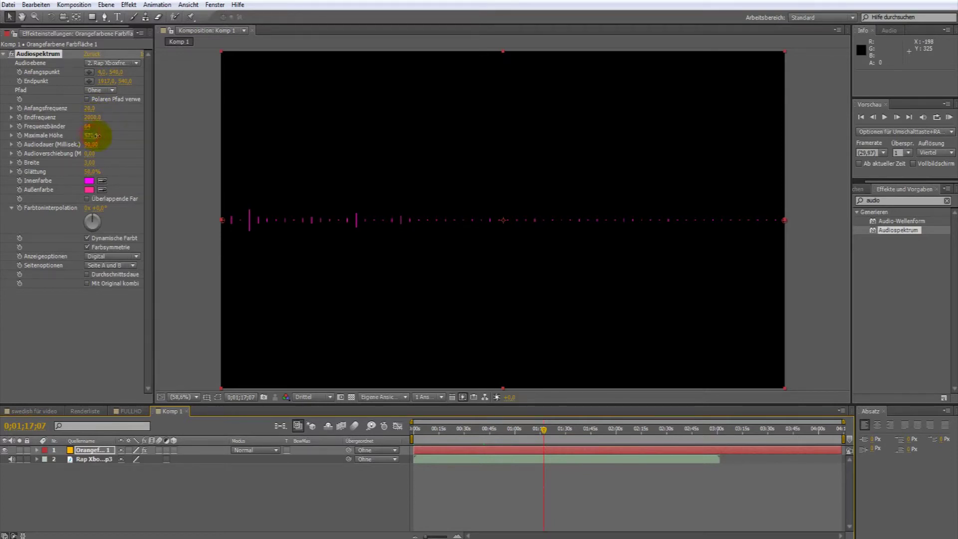
- Set the maximum bar height to 2810 and greatly increase the number of frequency bands
mouse_move(95, 135)
mouse_down()
mouse_move(323, 151)
mouse_move(184, 151)
mouse_up()
drag(554, 430, 527, 430)
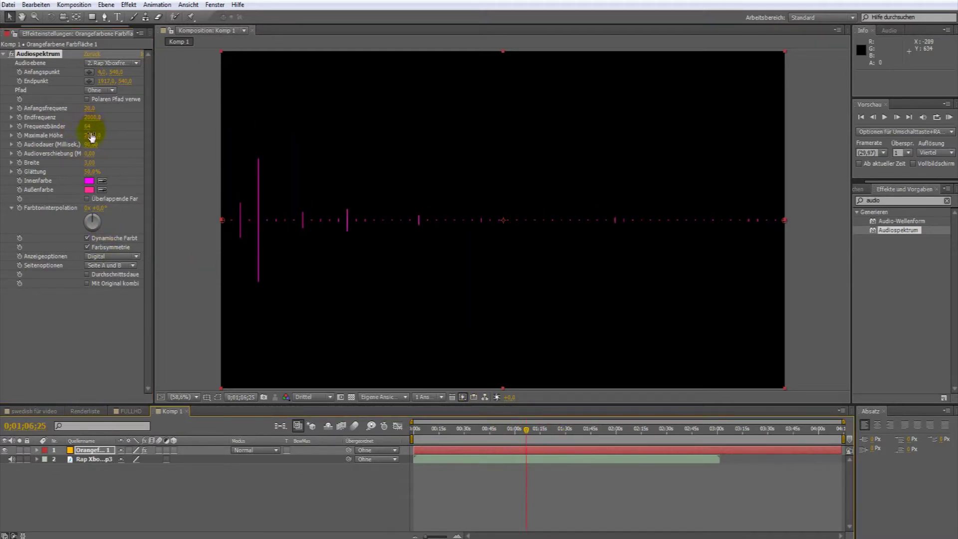
mouse_move(88, 132)
mouse_down()
mouse_move(202, 134)
mouse_move(114, 148)
mouse_up()
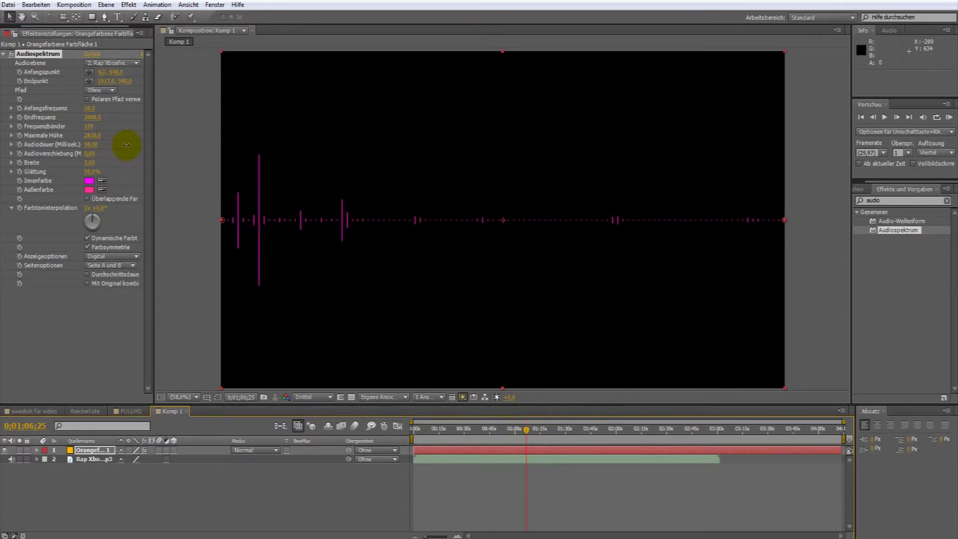
mouse_move(115, 147)
mouse_down()
mouse_move(98, 126)
mouse_move(87, 133)
mouse_up()
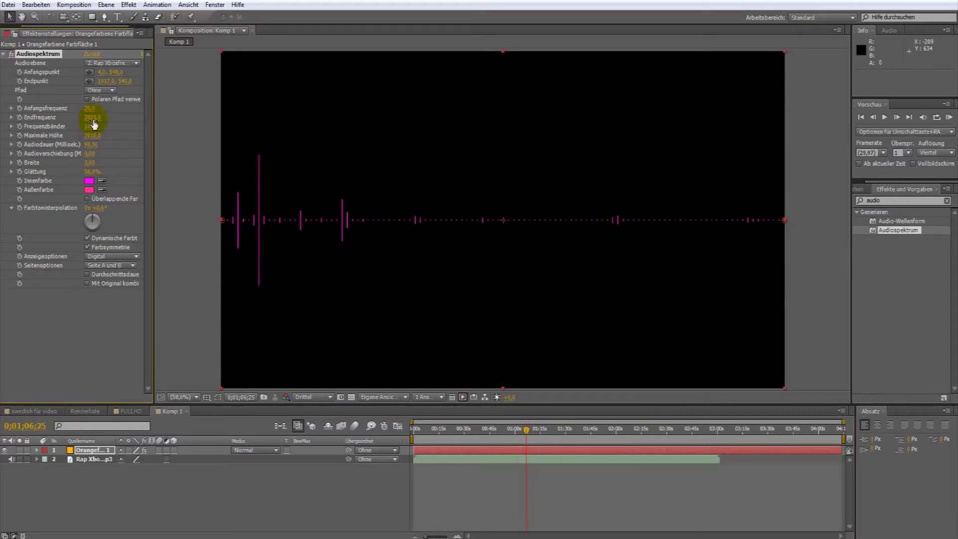
- Fine-tune the end frequency while previewing later and earlier parts of the song
drag(91, 118, 97, 118)
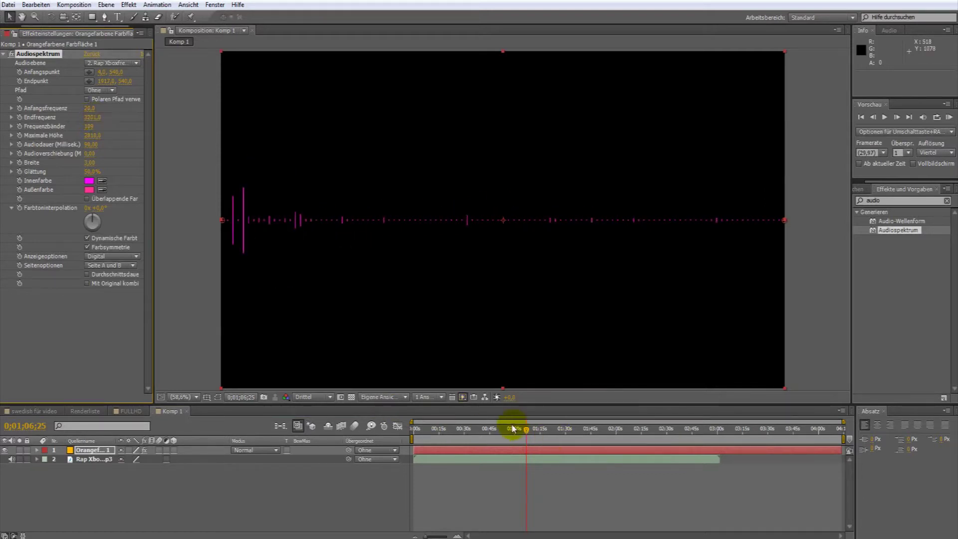
drag(527, 432, 658, 434)
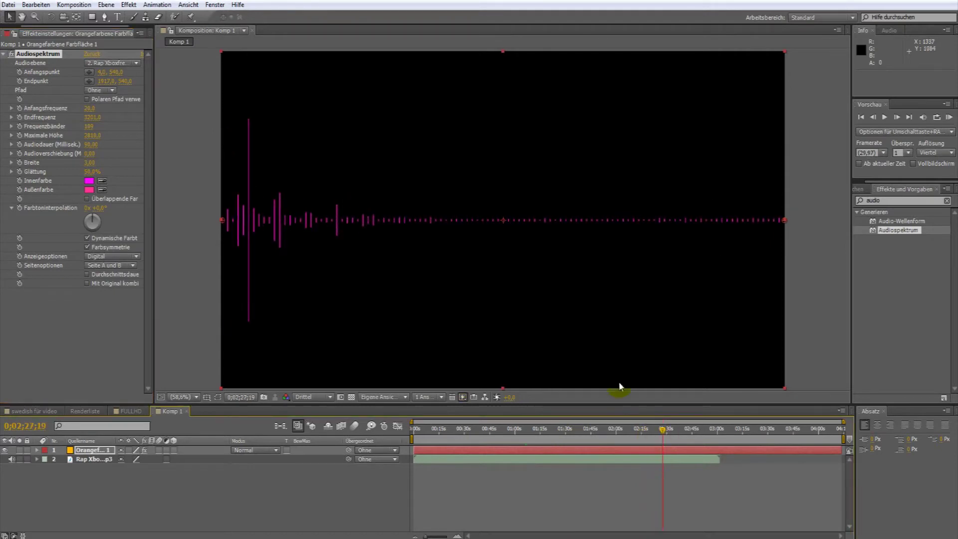
click(662, 431)
drag(661, 431, 581, 432)
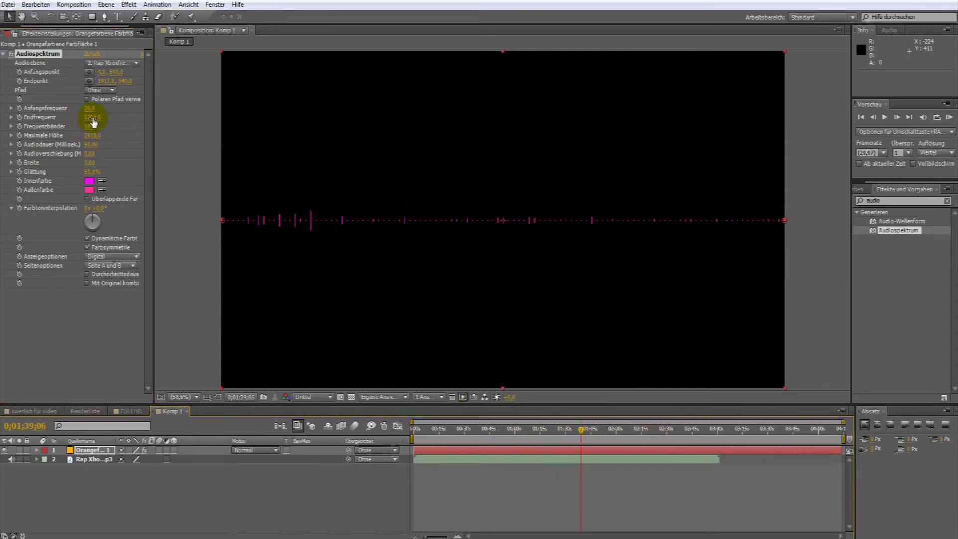
drag(86, 117, 88, 118)
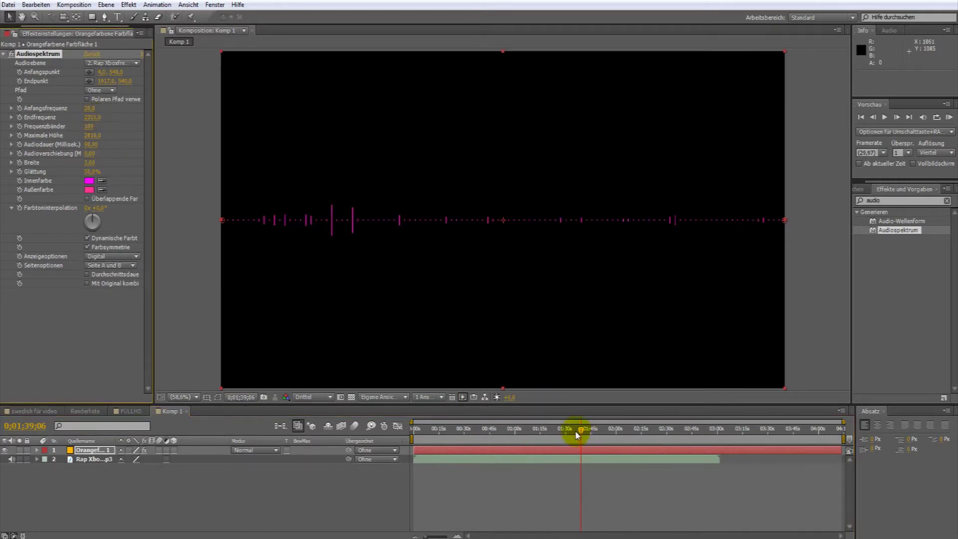
drag(580, 431, 521, 441)
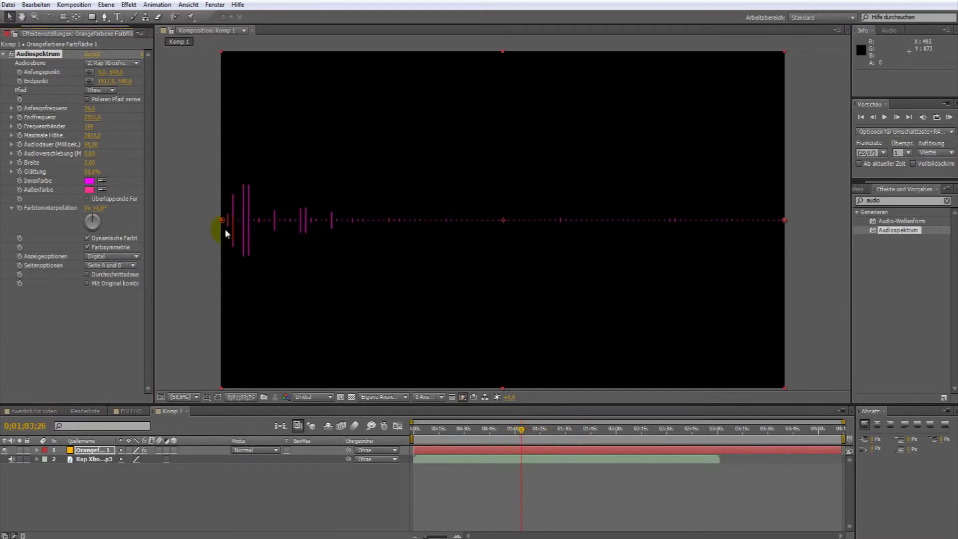
- Set the start frequency to 1 and the end frequency to 1101, previewing across the song
drag(91, 115, 86, 108)
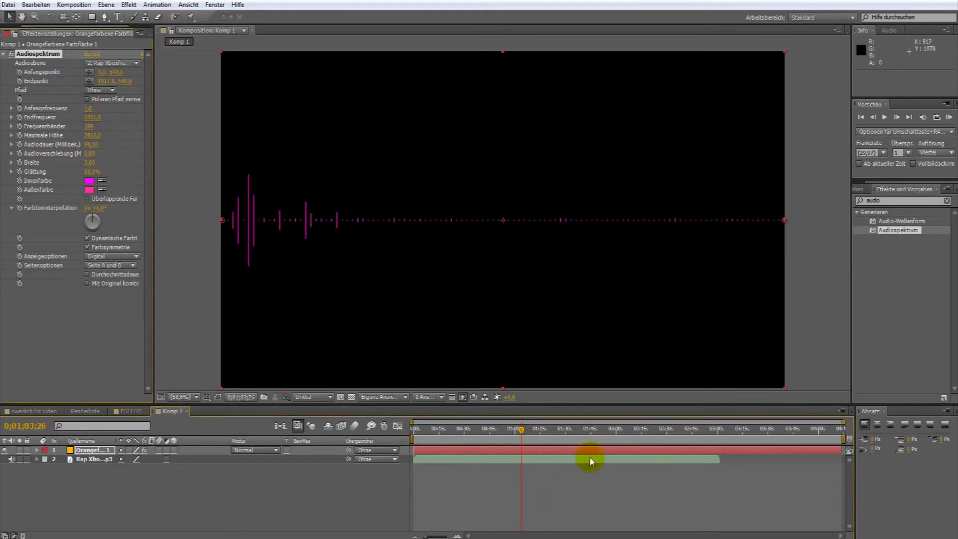
mouse_move(516, 434)
mouse_down()
mouse_move(491, 438)
mouse_move(696, 452)
mouse_move(477, 452)
mouse_move(465, 440)
mouse_up()
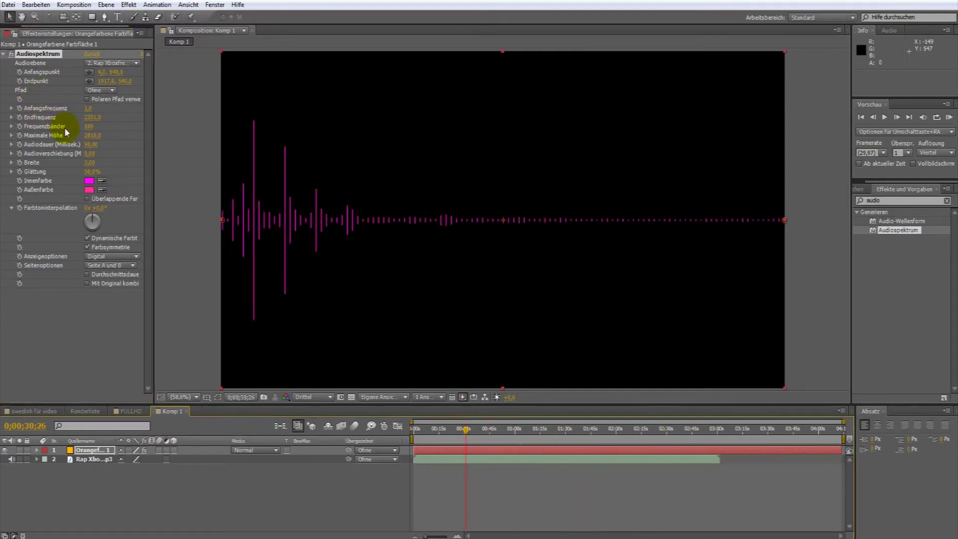
drag(90, 123, 96, 126)
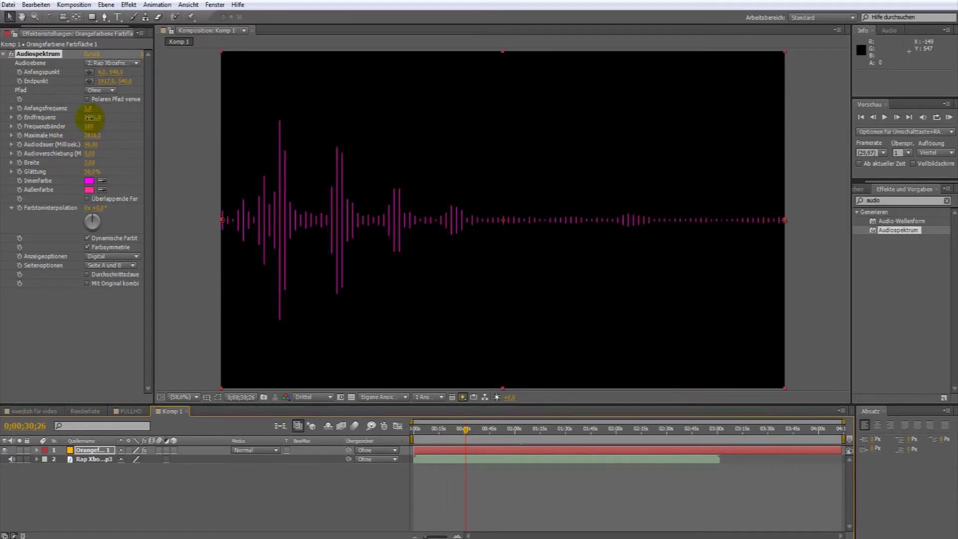
drag(93, 118, 82, 118)
drag(467, 428, 623, 437)
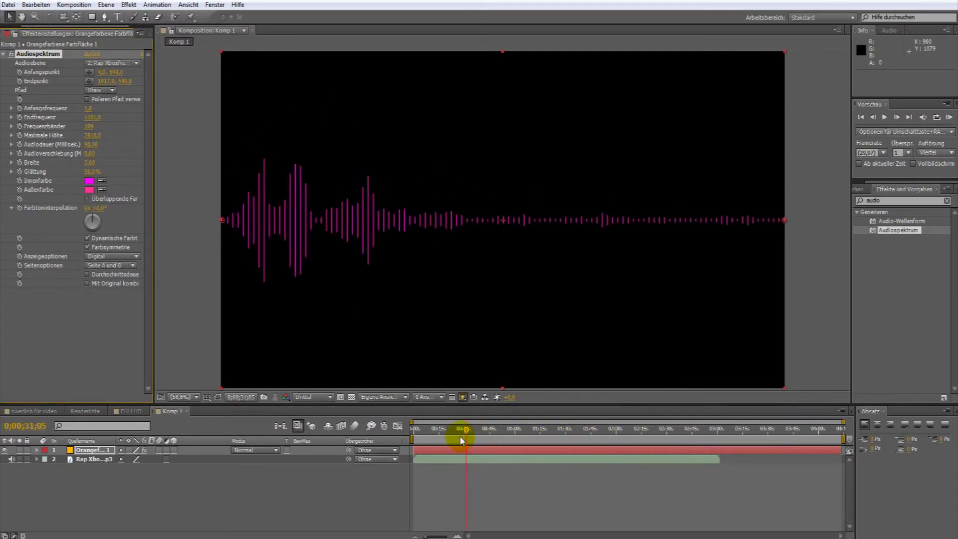
drag(622, 433, 426, 426)
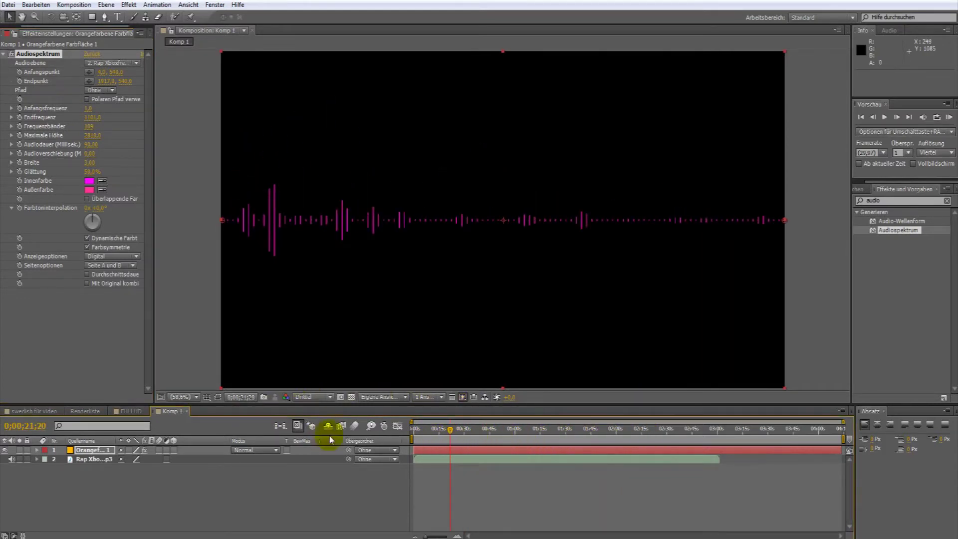
- Toggle the preview resolution between full and third, and set the current time to 0;00;33;16
click(311, 396)
click(317, 426)
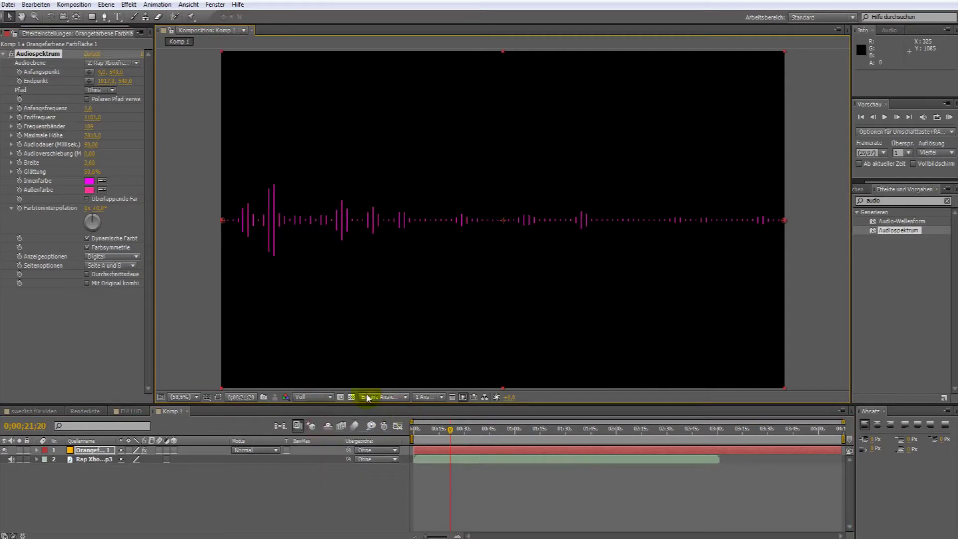
click(318, 400)
click(320, 452)
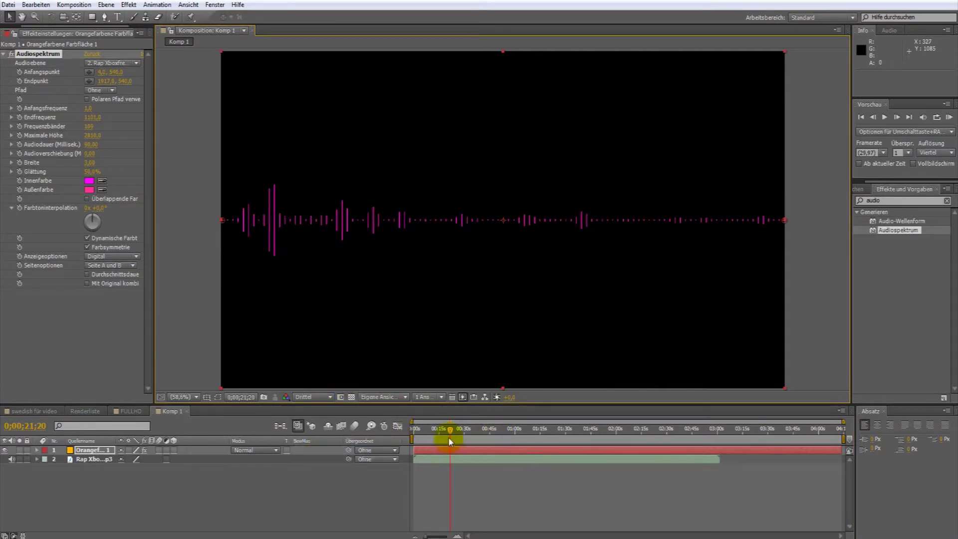
drag(450, 431, 470, 434)
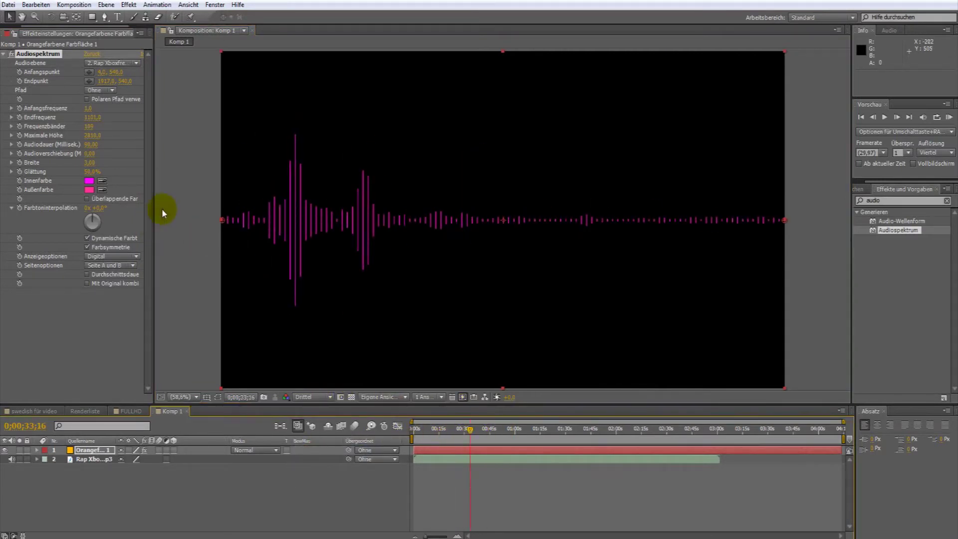
click(89, 181)
scroll(304, 233, up, 2)
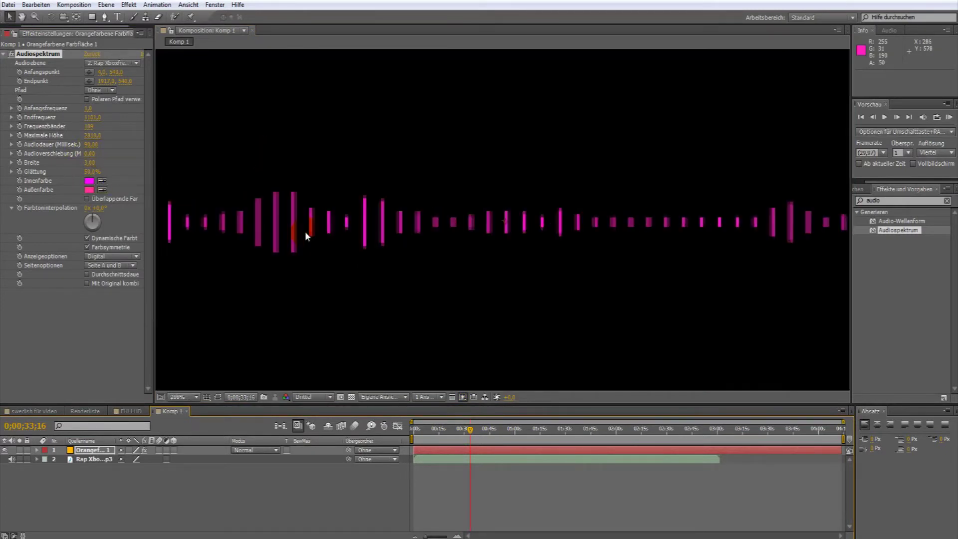
scroll(287, 240, up, 4)
scroll(287, 241, down, 1)
- Set the preview resolution to Voll and make the spectrum's Innenfarbe a deep blue
click(302, 397)
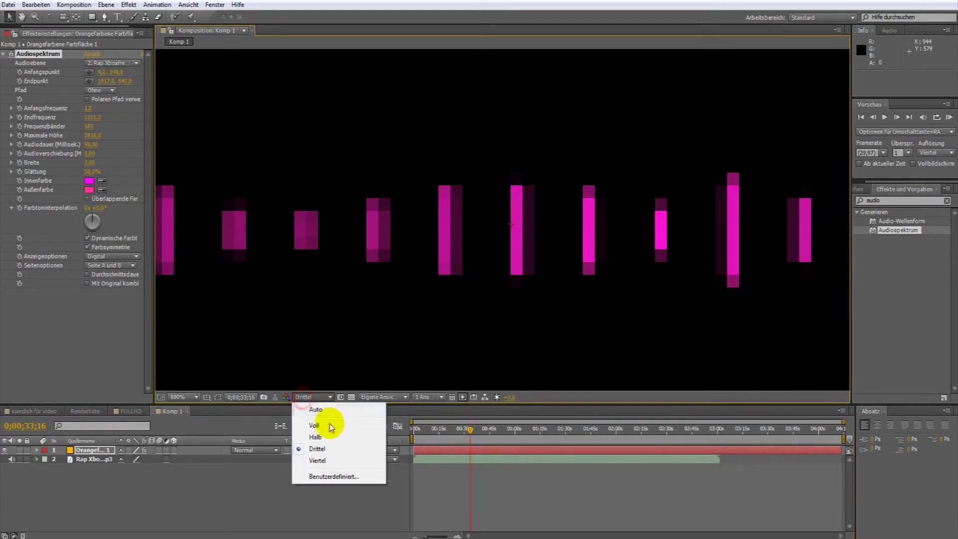
click(304, 406)
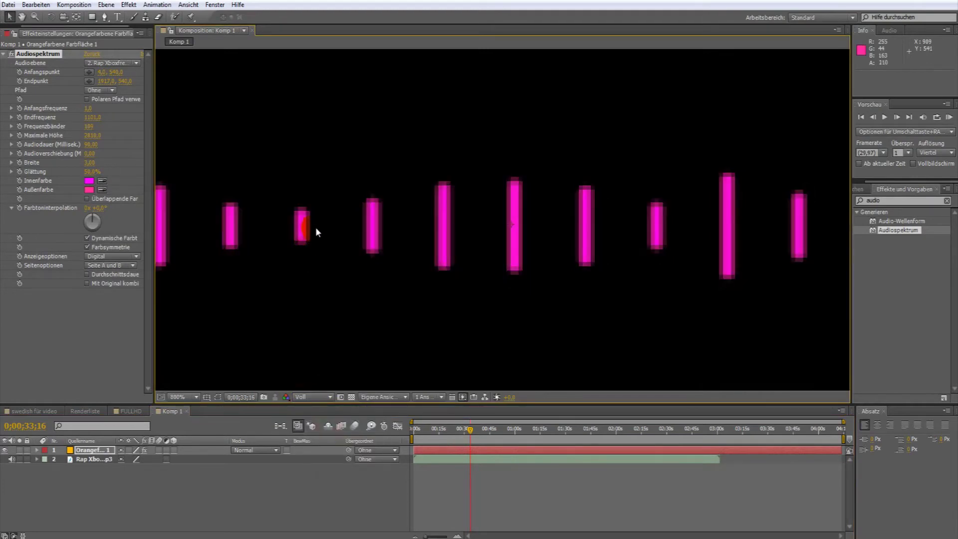
scroll(316, 227, down, 1)
click(103, 181)
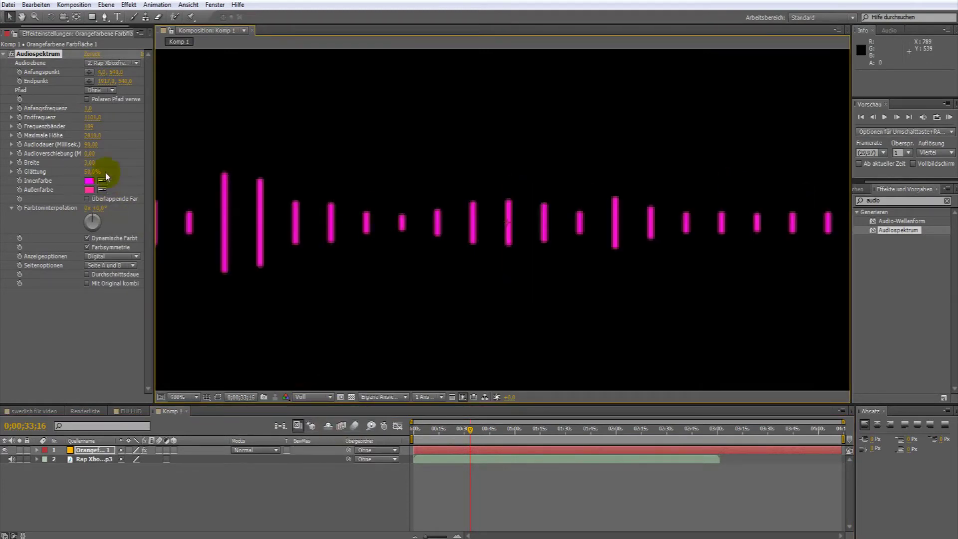
click(90, 181)
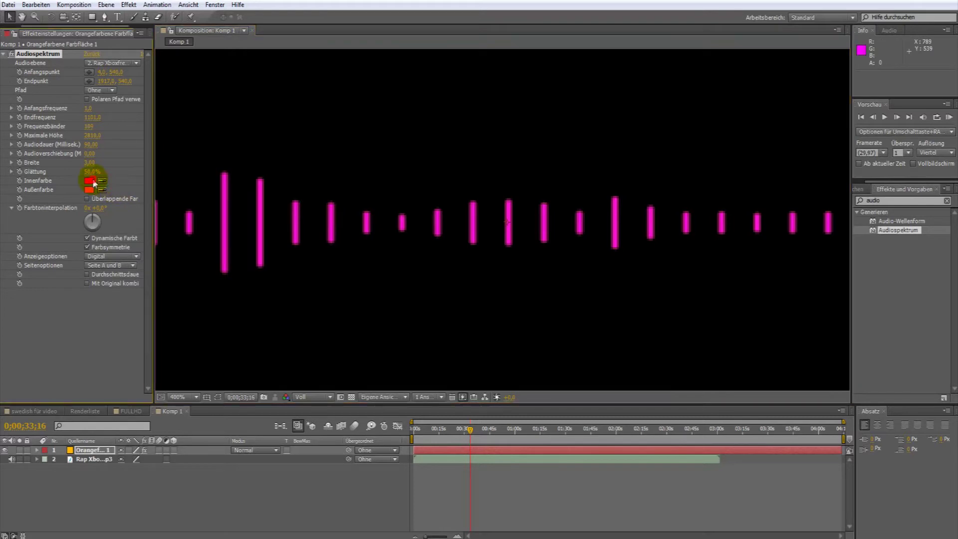
drag(367, 268, 367, 281)
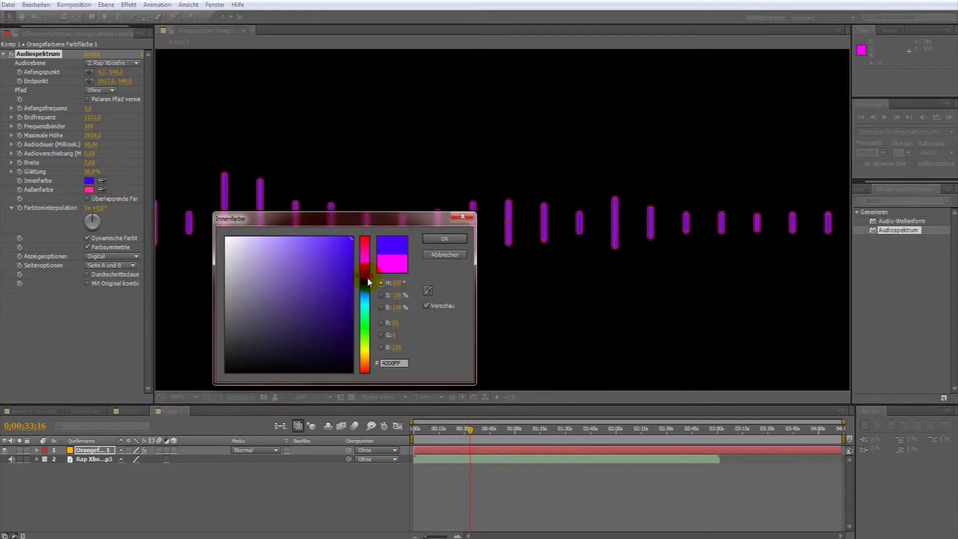
click(345, 257)
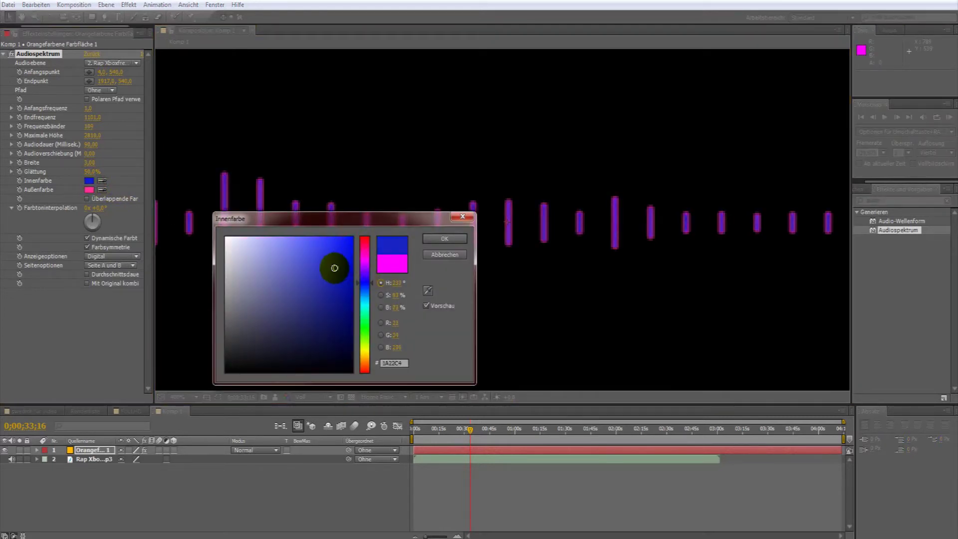
click(445, 239)
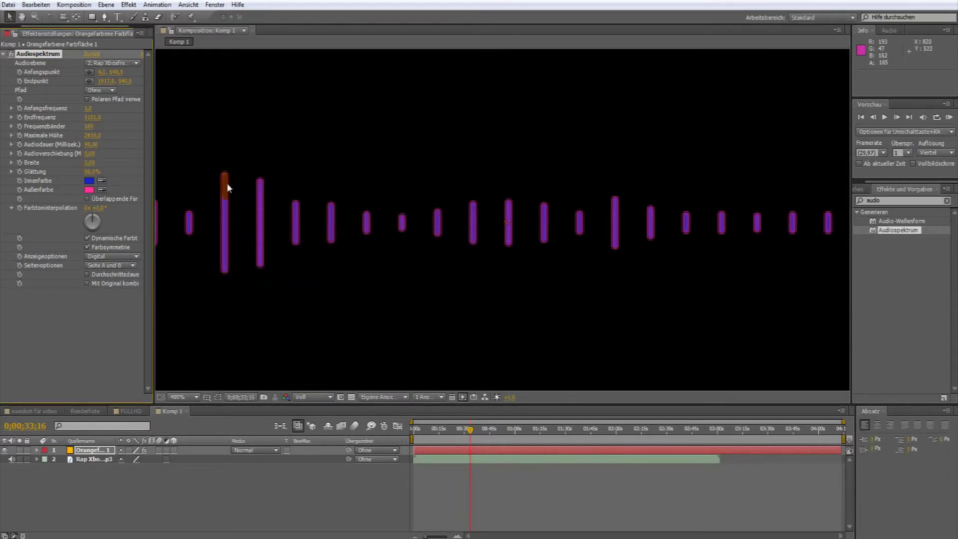
- Make the Außenfarbe light blue and zoom out to the whole composition
key(period)
key(comma)
click(89, 190)
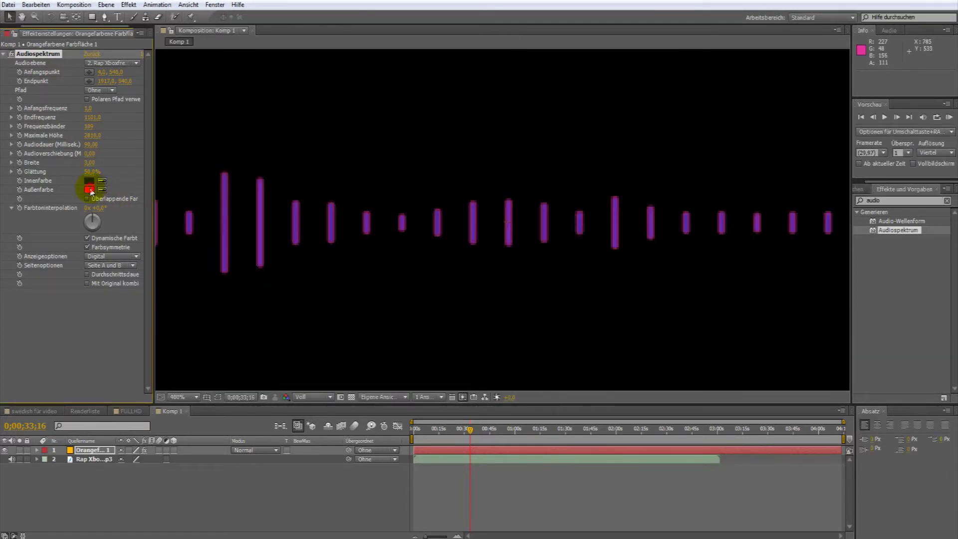
drag(368, 263, 368, 295)
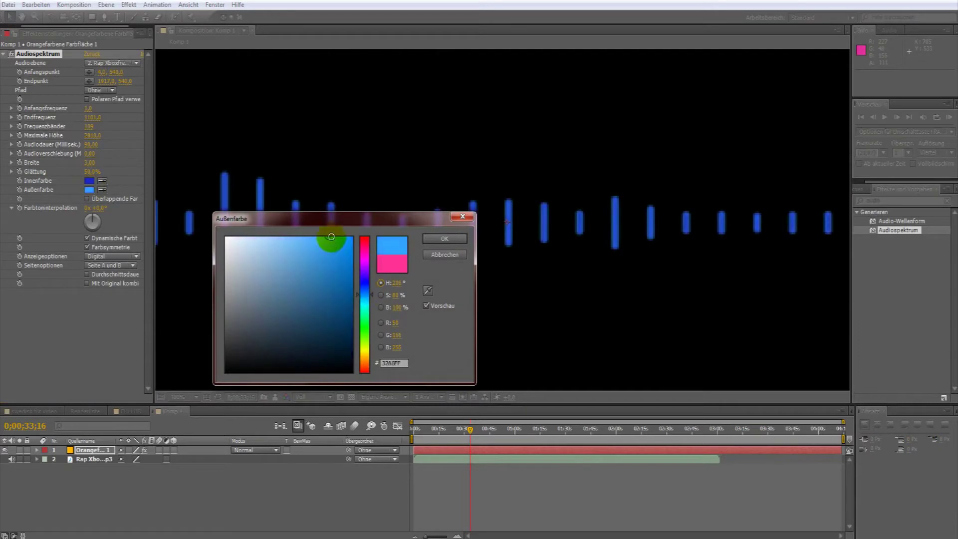
drag(331, 235, 322, 247)
click(437, 239)
click(588, 486)
click(465, 451)
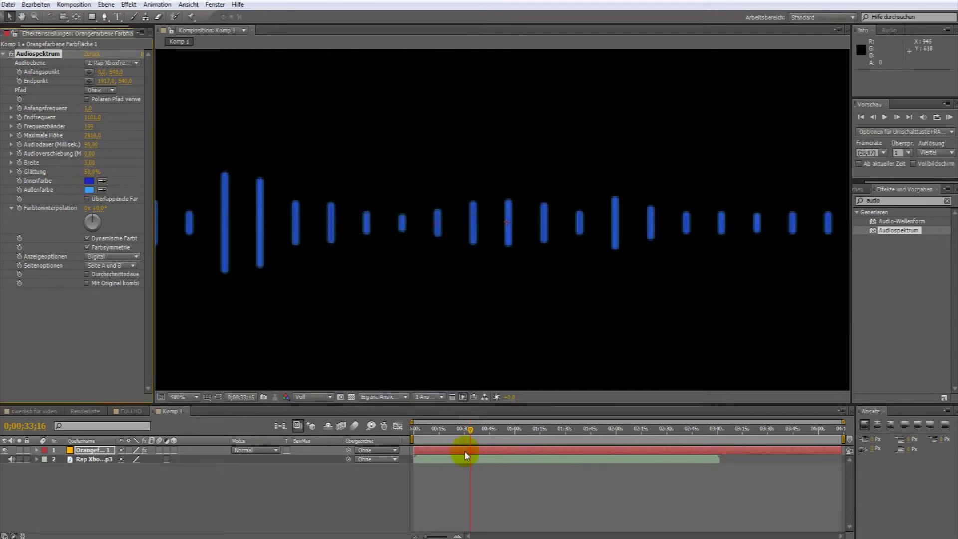
key(comma)
key(comma)
key(comma)
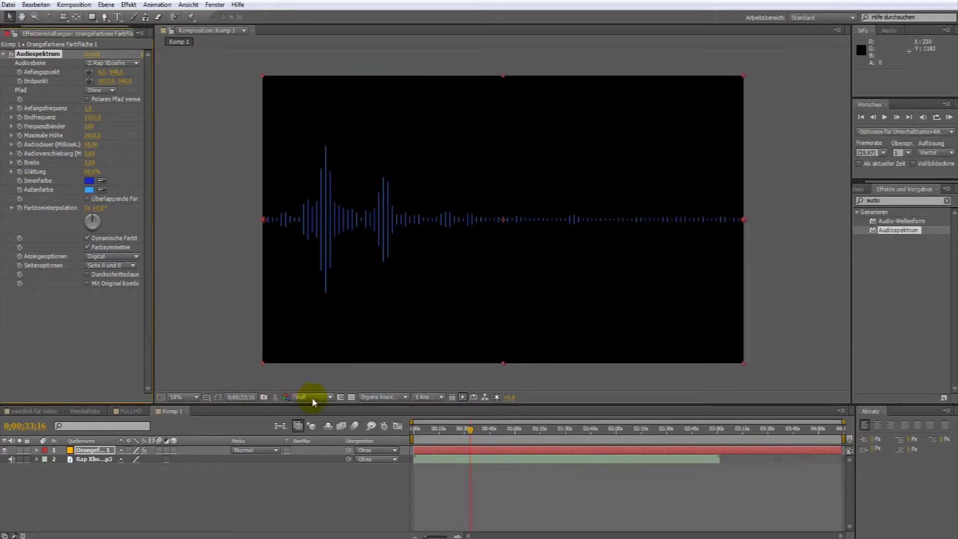
click(193, 398)
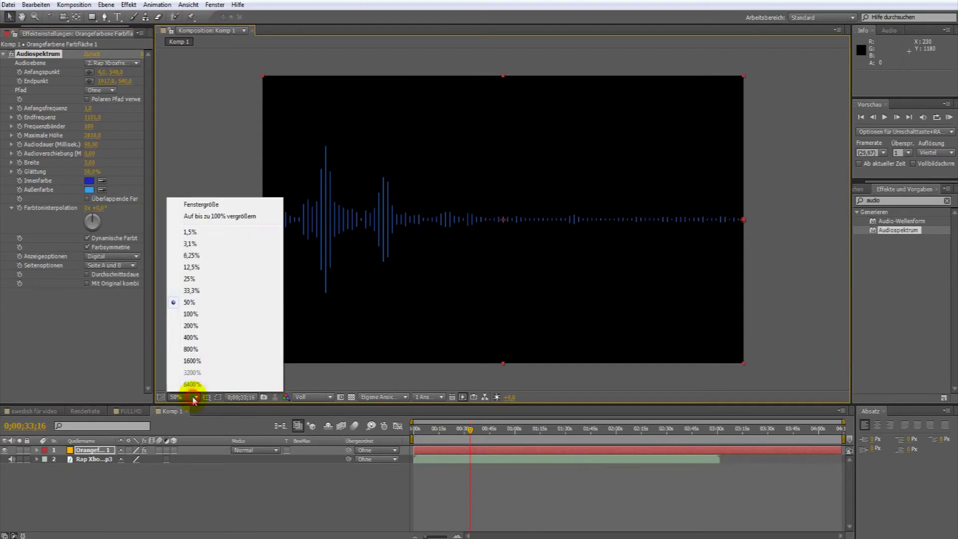
click(210, 205)
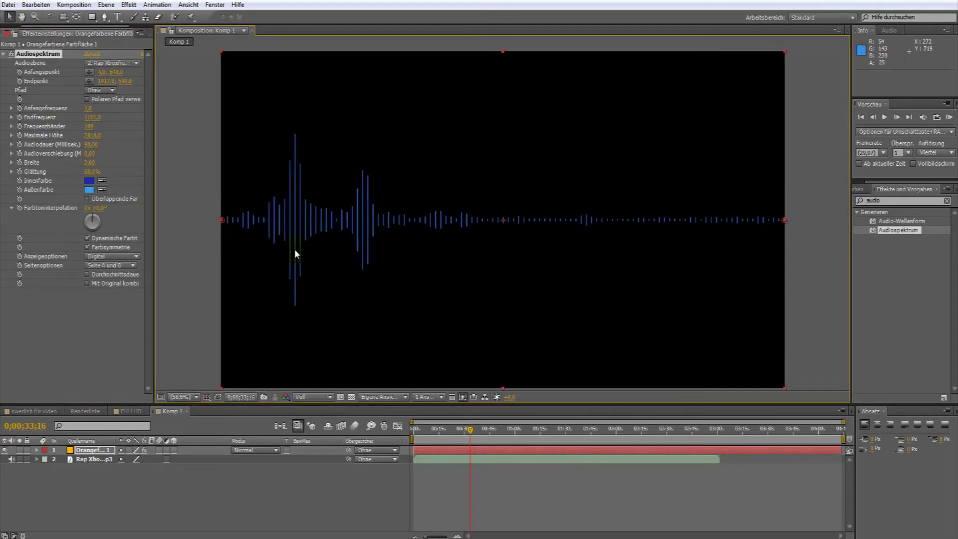
click(209, 213)
click(127, 257)
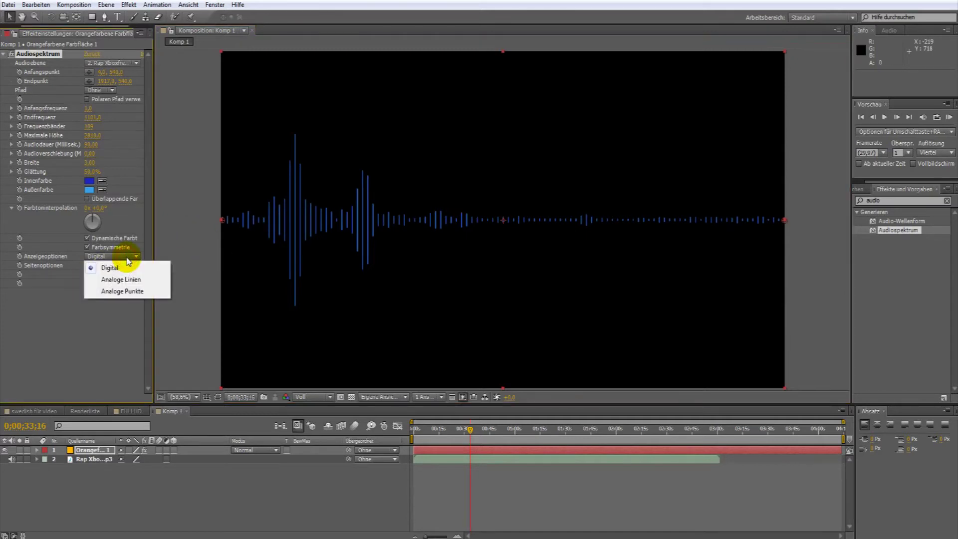
click(122, 280)
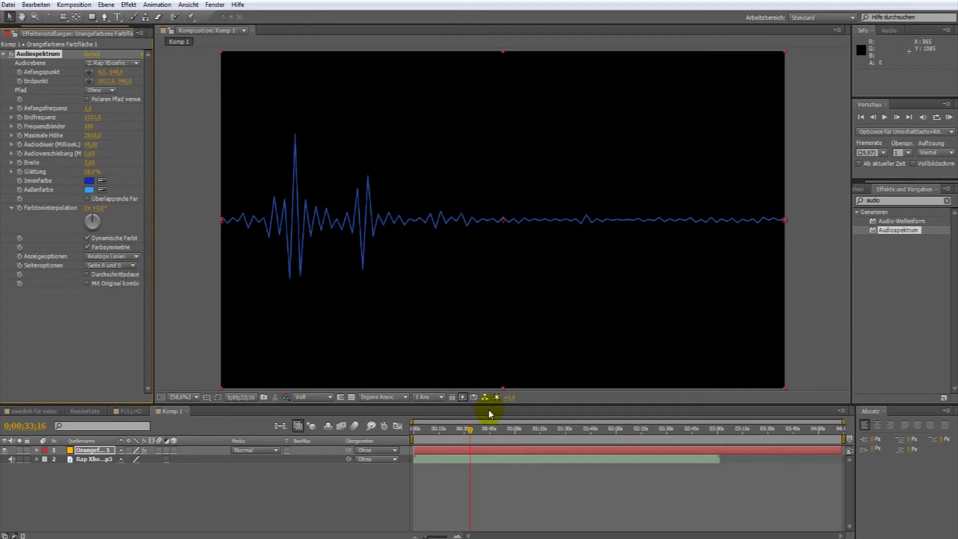
drag(469, 438, 474, 436)
click(899, 230)
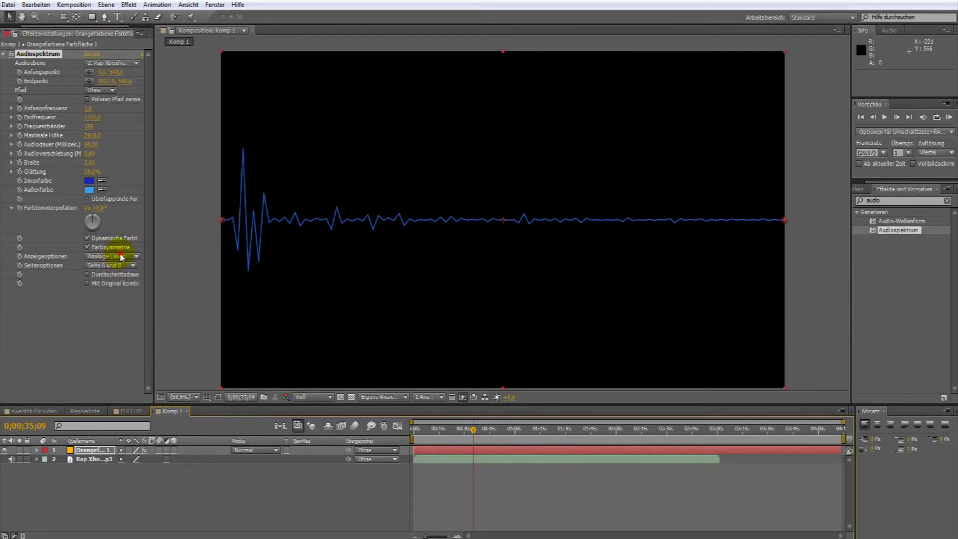
click(112, 256)
click(122, 292)
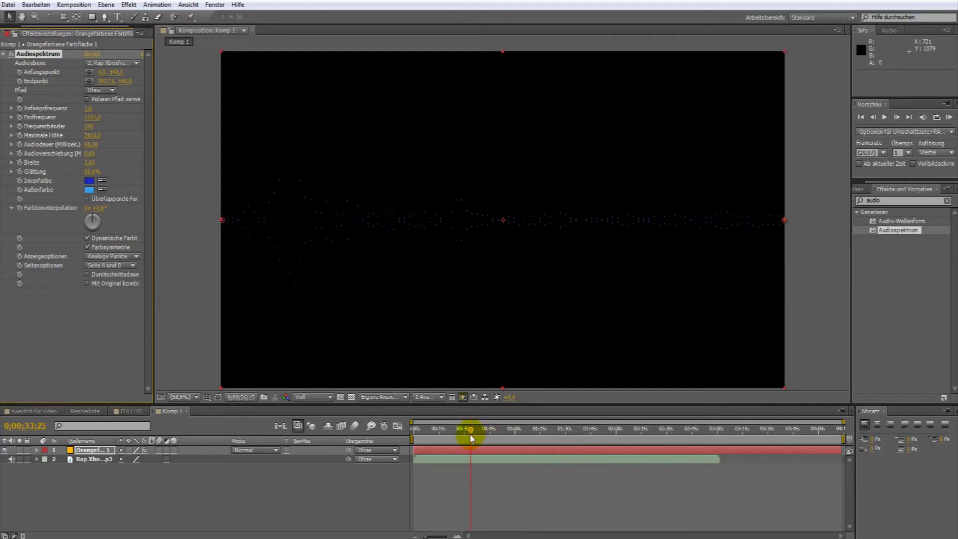
drag(475, 437, 470, 434)
click(101, 256)
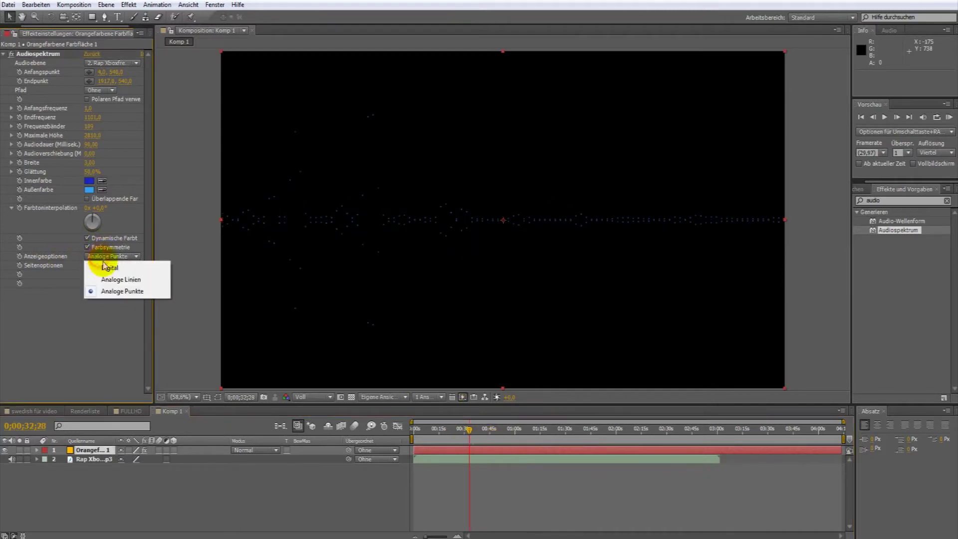
click(101, 268)
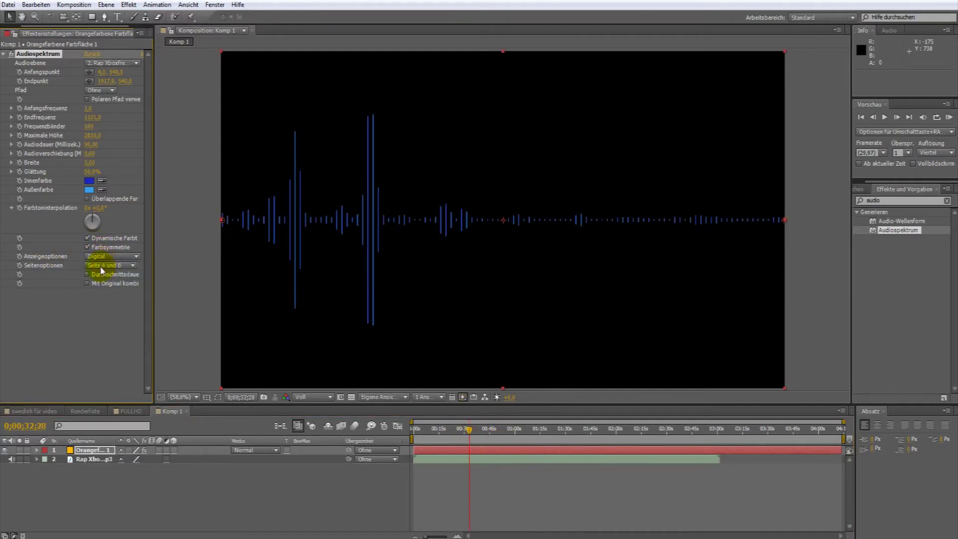
click(101, 265)
click(62, 375)
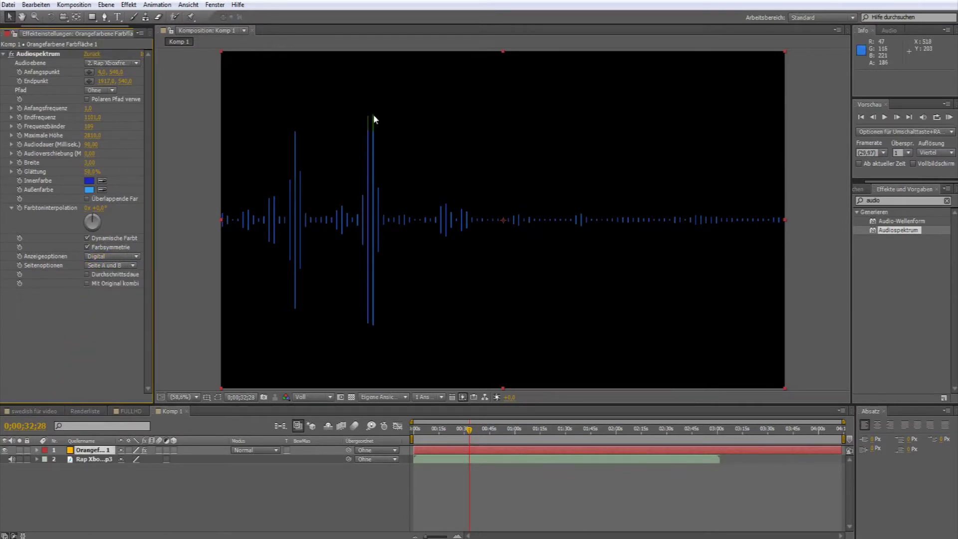
- Set Seitenoptionen to Seite A so the spectrum bars rise upward only
click(111, 266)
click(111, 276)
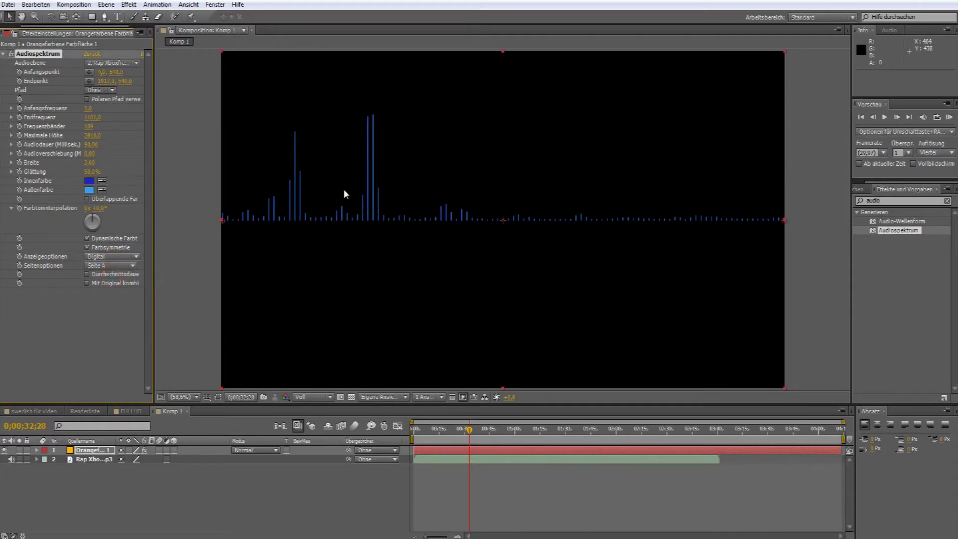
click(109, 267)
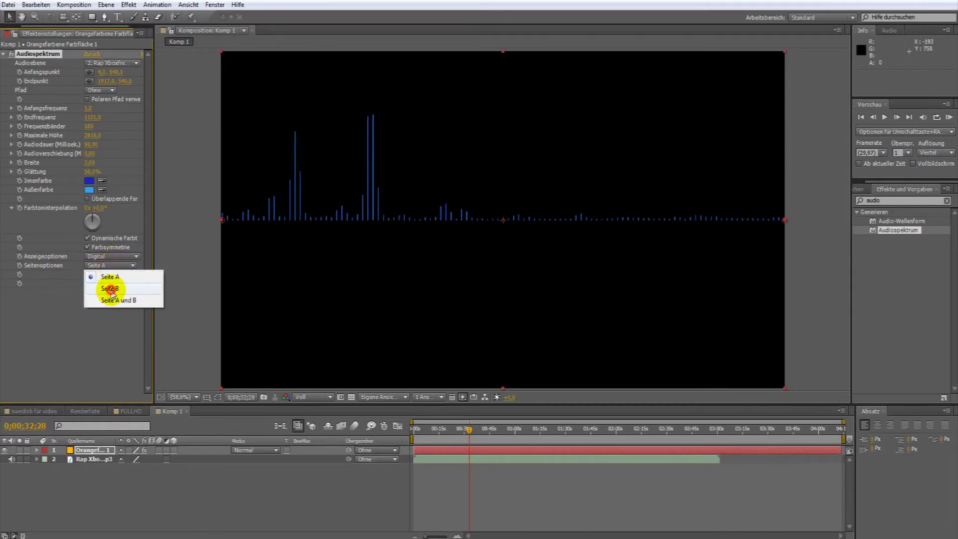
click(110, 289)
click(116, 265)
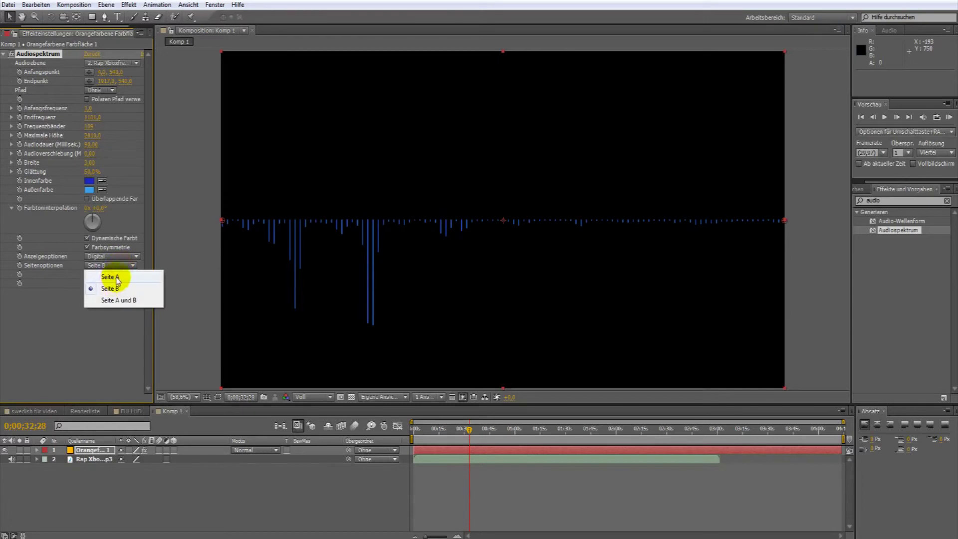
click(120, 275)
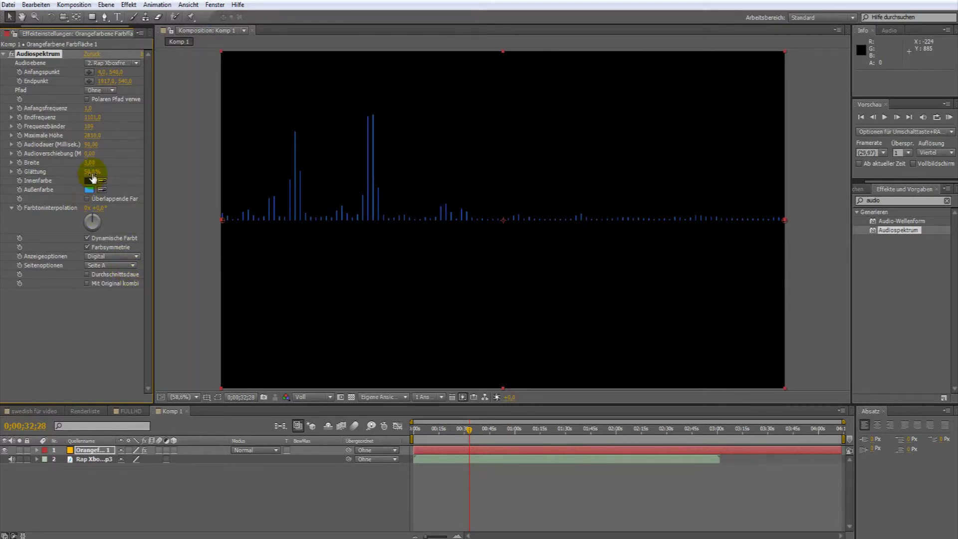
- Raise Glättung to 100%, test bar widths, and set Frequenzbänder to 128
mouse_move(92, 171)
mouse_down()
mouse_move(262, 176)
mouse_move(59, 178)
mouse_move(90, 178)
mouse_up()
drag(87, 167, 166, 163)
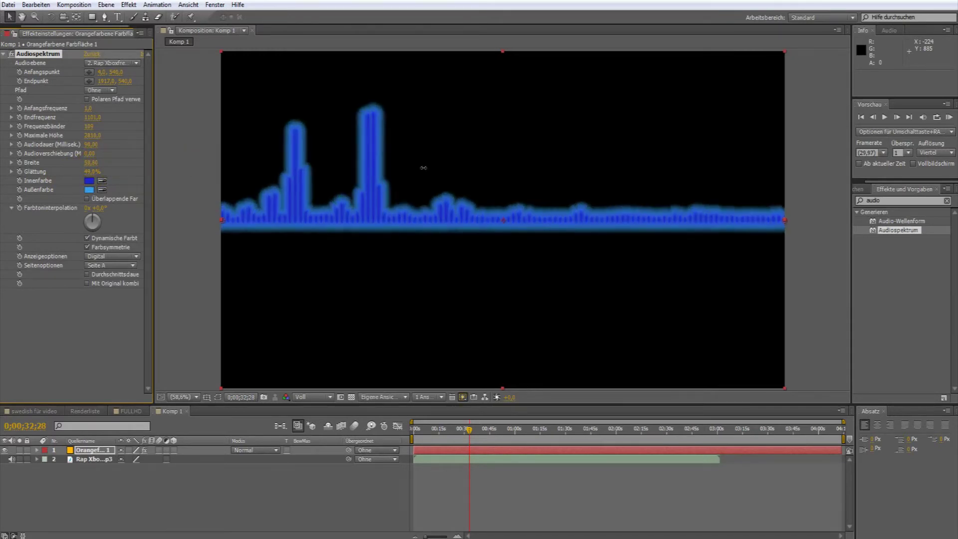
mouse_move(167, 164)
mouse_down()
mouse_move(903, 164)
mouse_move(132, 160)
mouse_up()
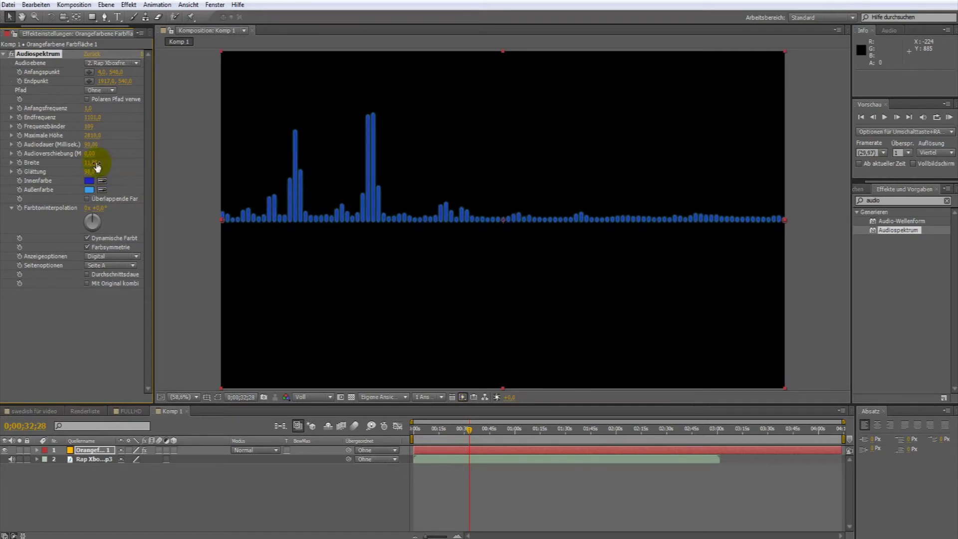
drag(92, 162, 63, 160)
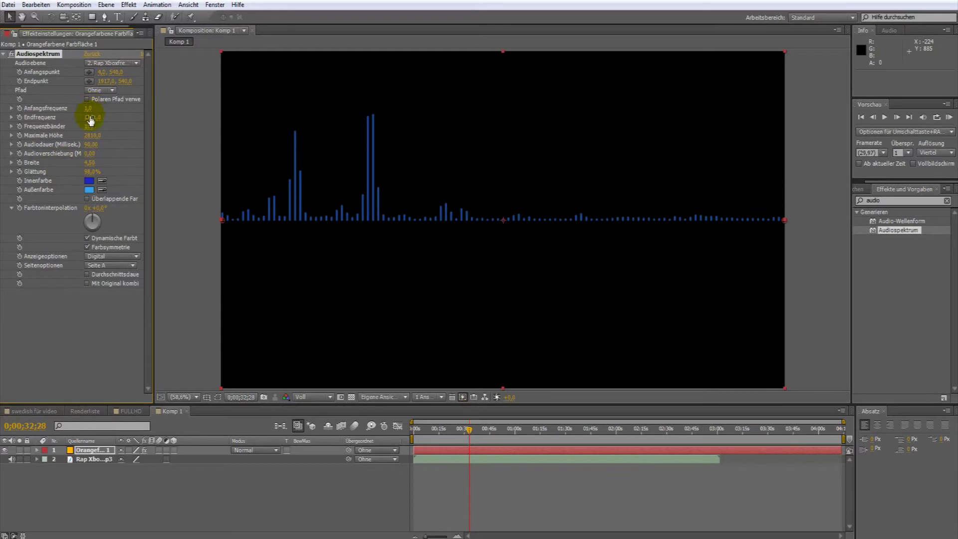
drag(88, 132, 97, 133)
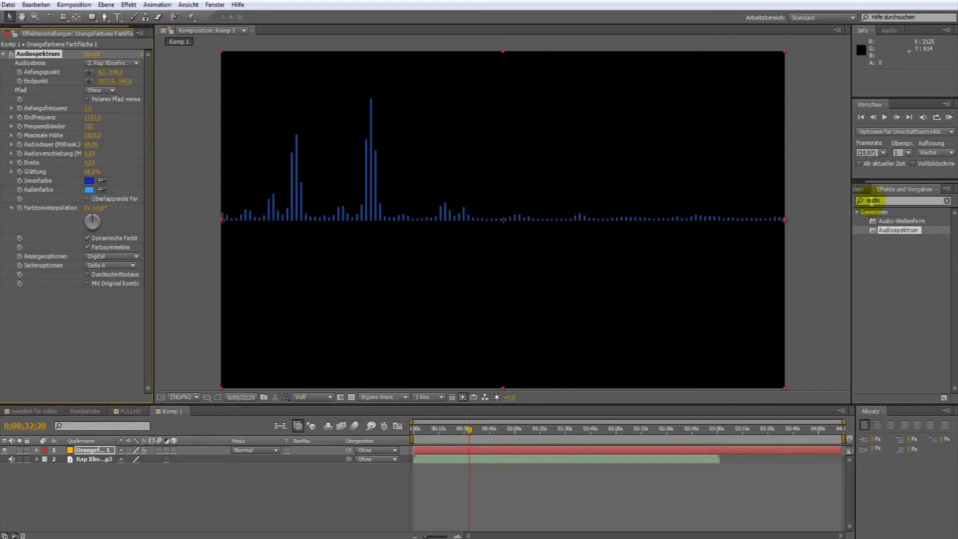
- Apply the Polarkoordinaten effect to the spectrum layer
click(891, 200)
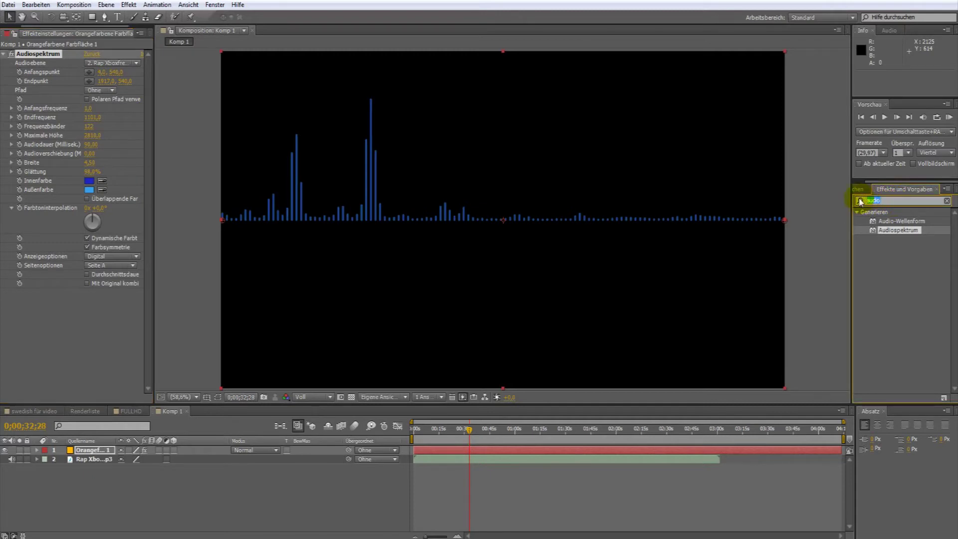
text(polar)
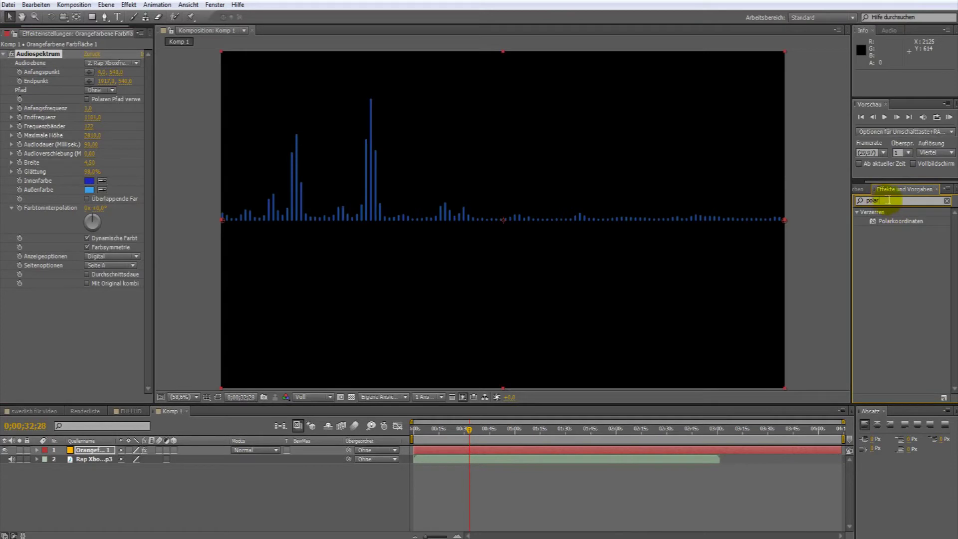
click(858, 212)
click(889, 200)
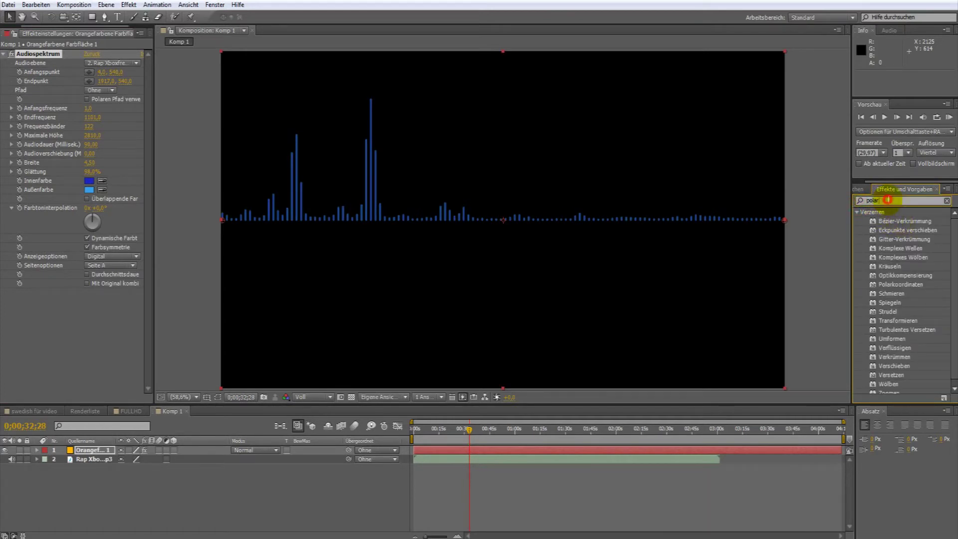
text(k)
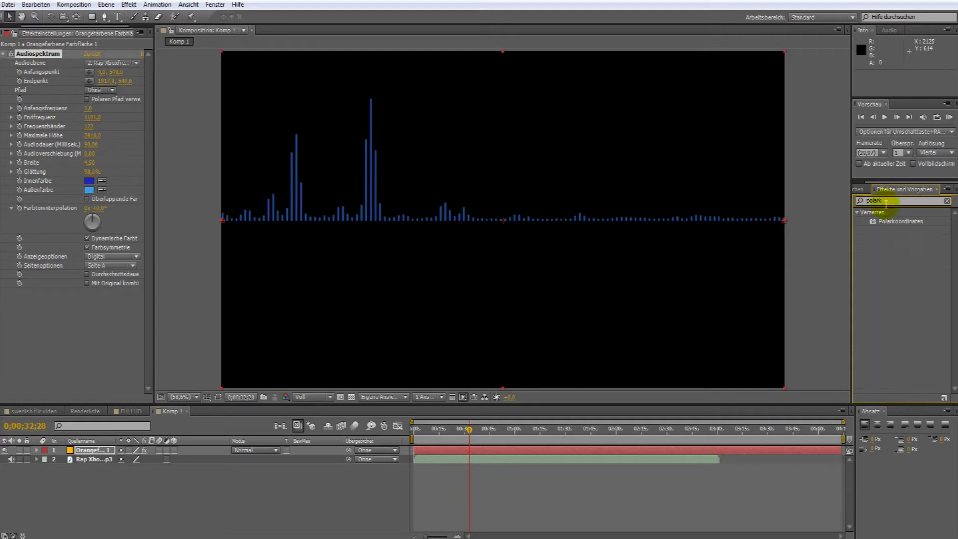
drag(894, 221, 95, 452)
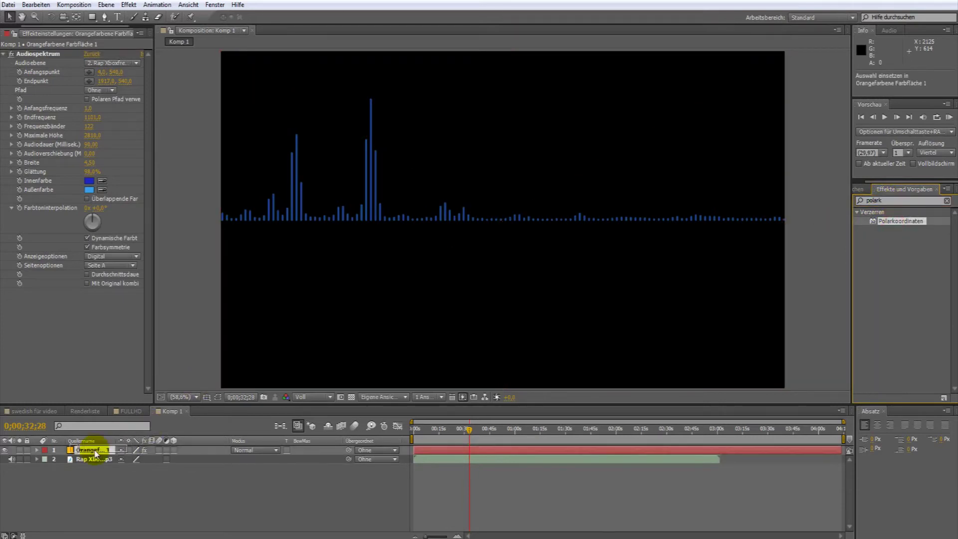
- Point the spectrum bars downward and bend the spectrum fully into a circle at 100% interpolation
drag(465, 248, 466, 259)
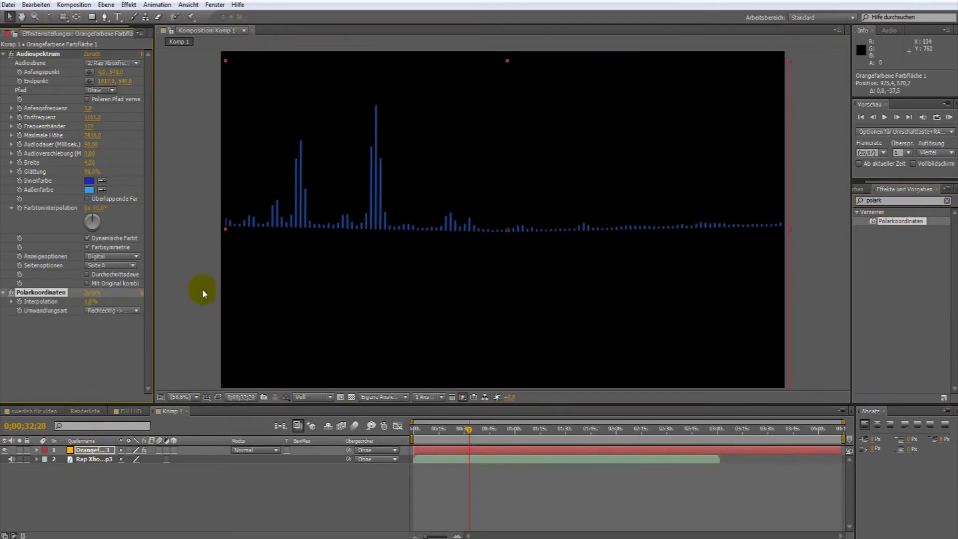
click(106, 265)
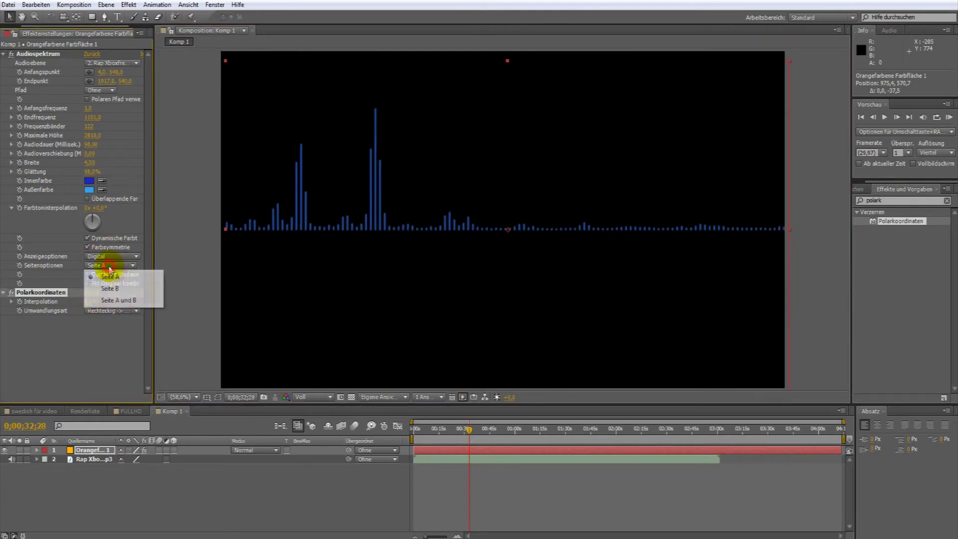
click(110, 289)
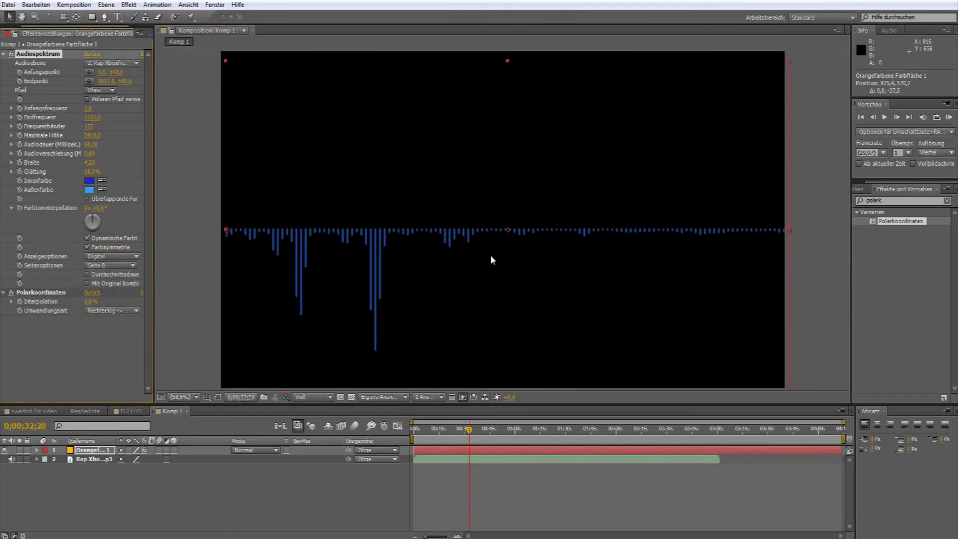
drag(492, 255, 488, 284)
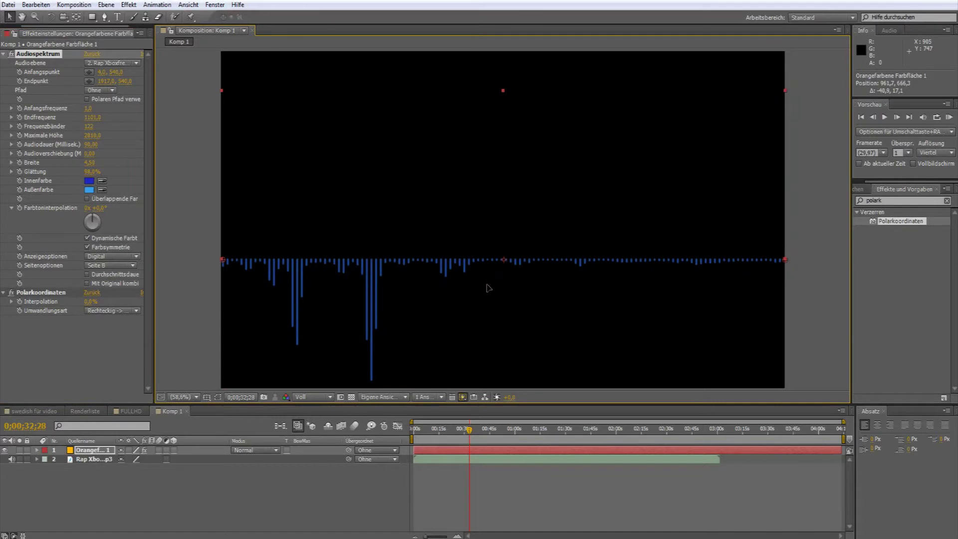
drag(92, 301, 188, 309)
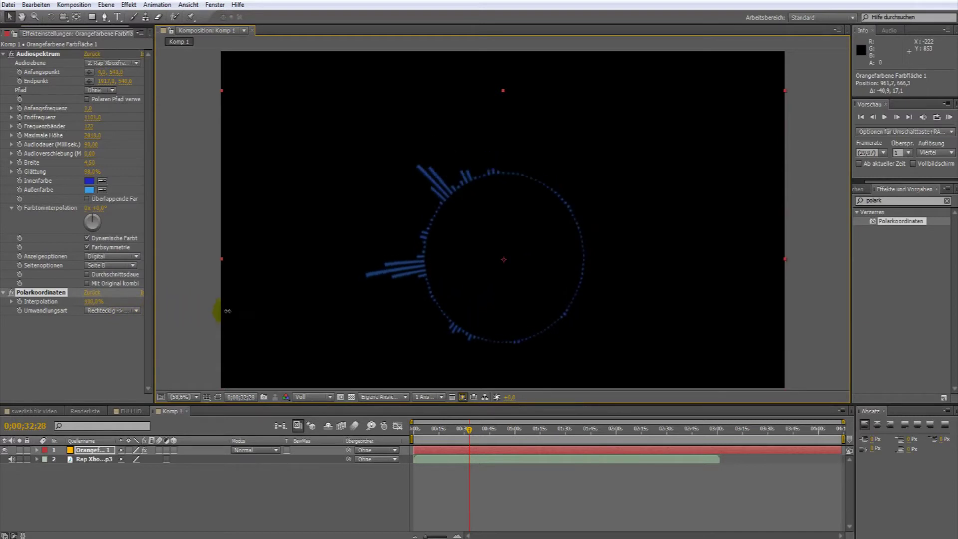
mouse_move(488, 310)
mouse_down()
mouse_move(492, 356)
mouse_move(503, 234)
mouse_up()
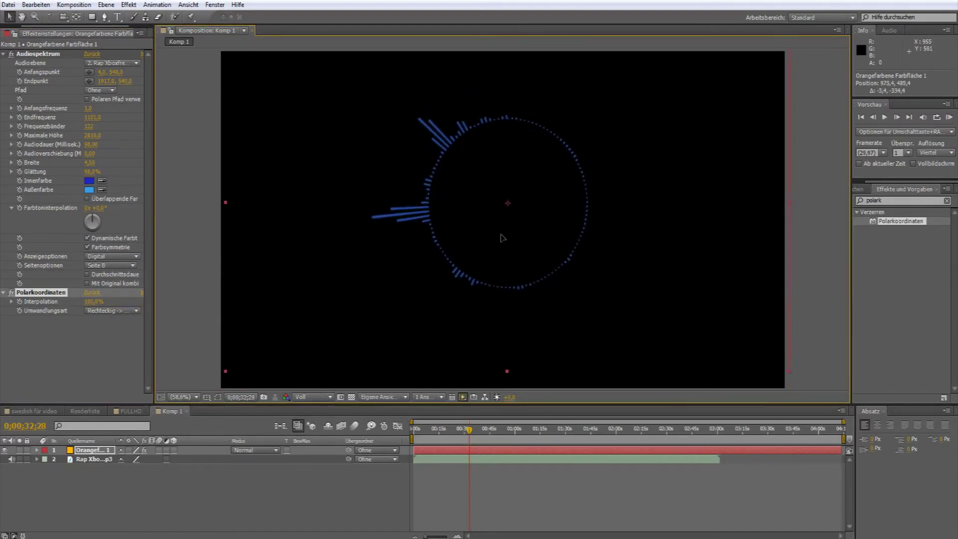
drag(87, 302, 35, 302)
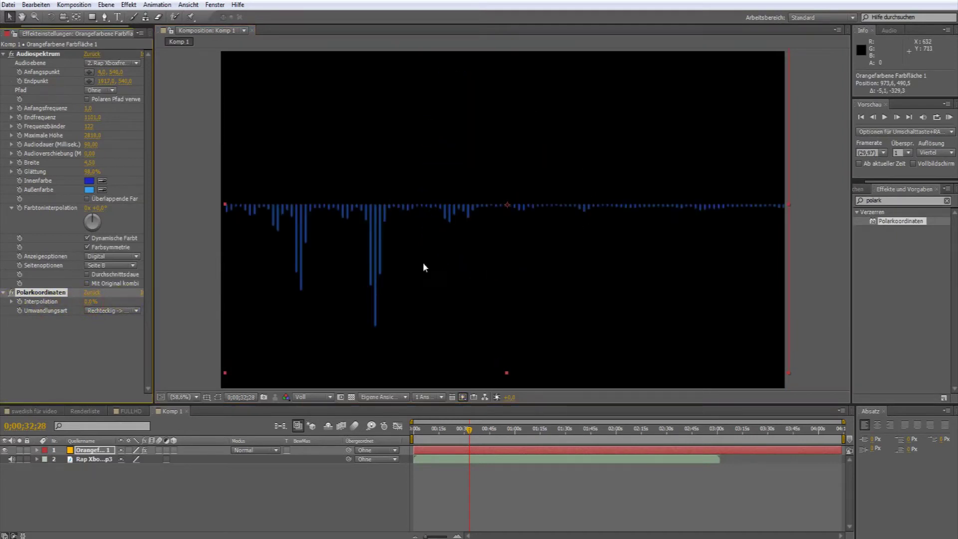
drag(443, 256, 439, 265)
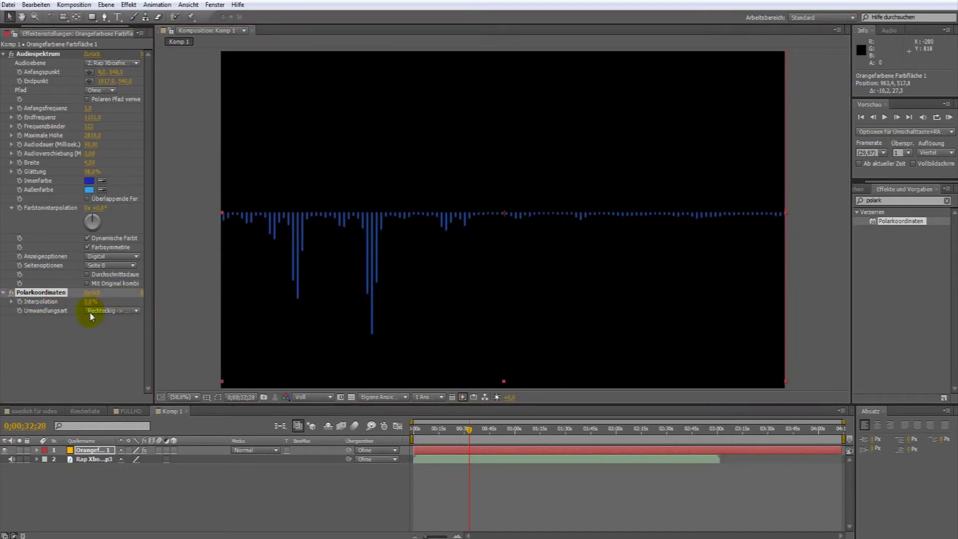
drag(92, 304, 273, 314)
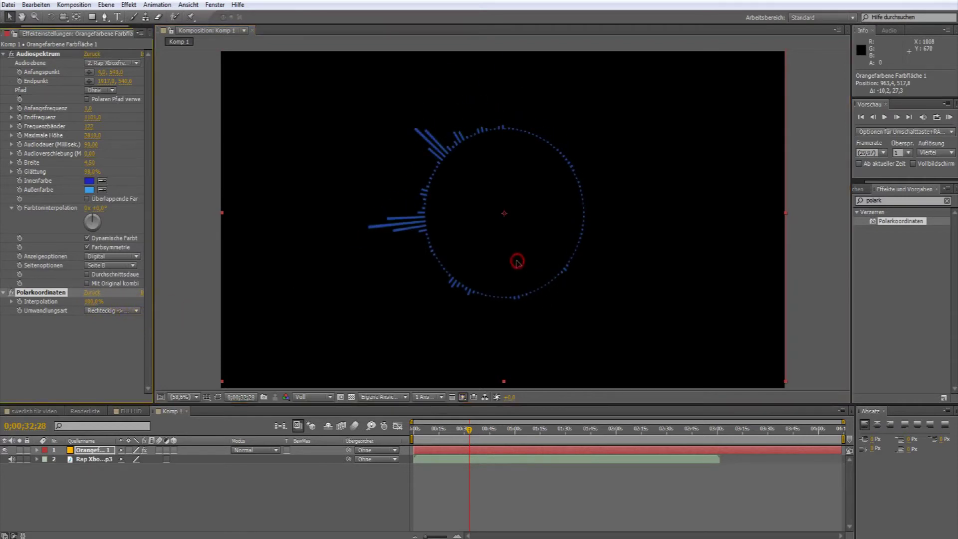
- Centre the spectrum ring at 960, 540 and preview it at 0;00;37;21
drag(517, 261, 516, 271)
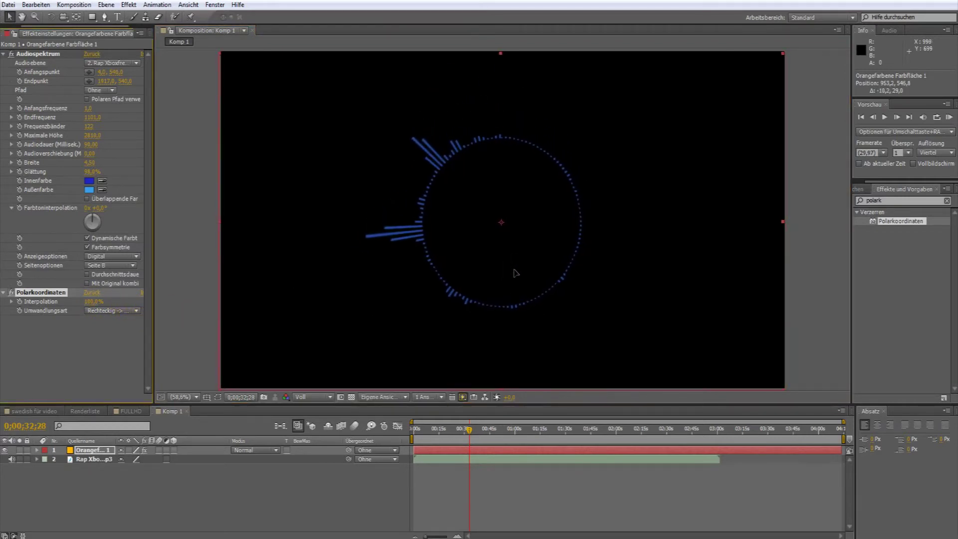
drag(516, 272, 518, 271)
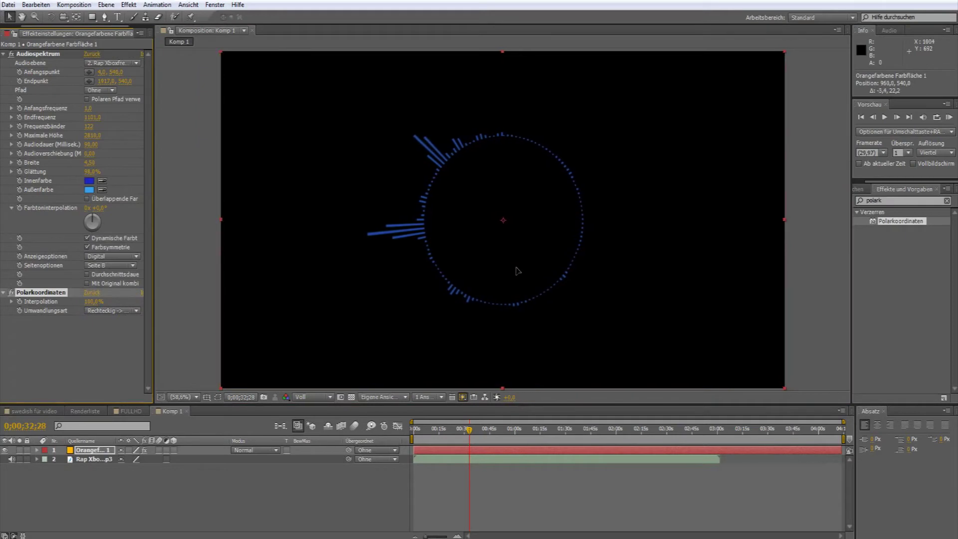
click(543, 464)
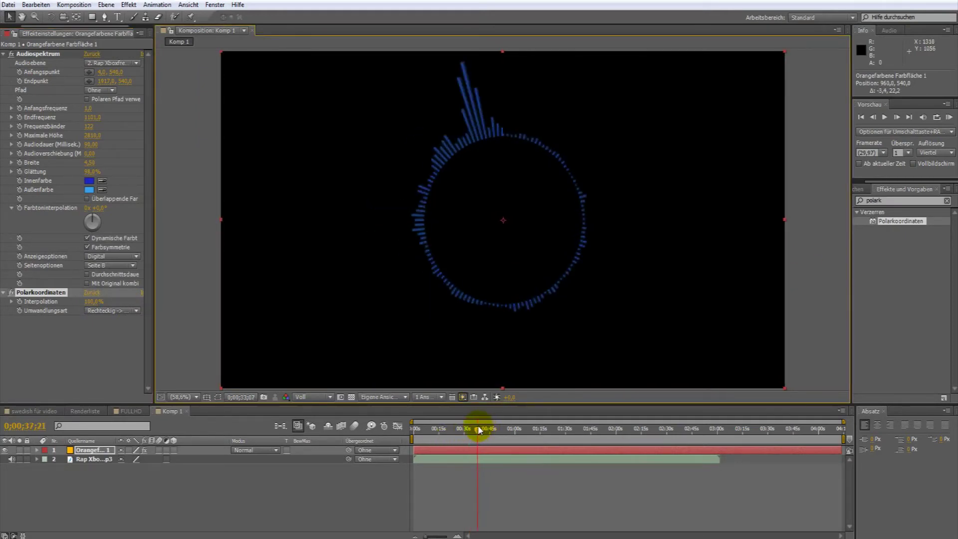
drag(470, 431, 478, 430)
click(201, 74)
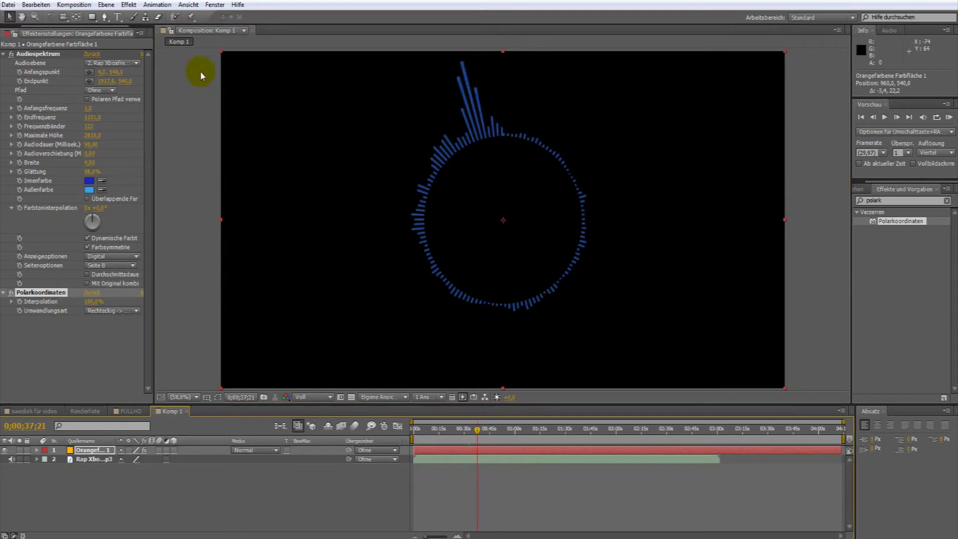
click(35, 411)
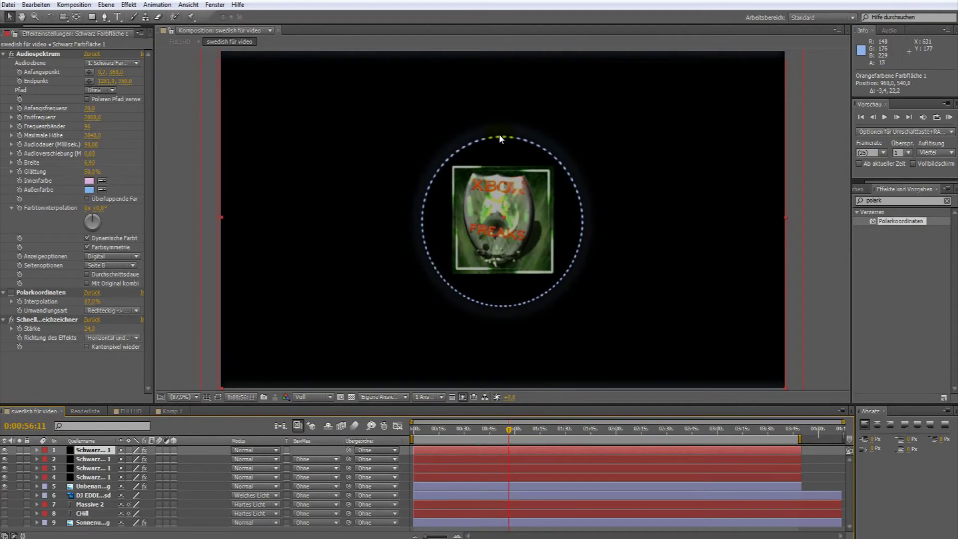
scroll(500, 135, up, 1)
scroll(500, 133, up, 5)
scroll(502, 131, down, 5)
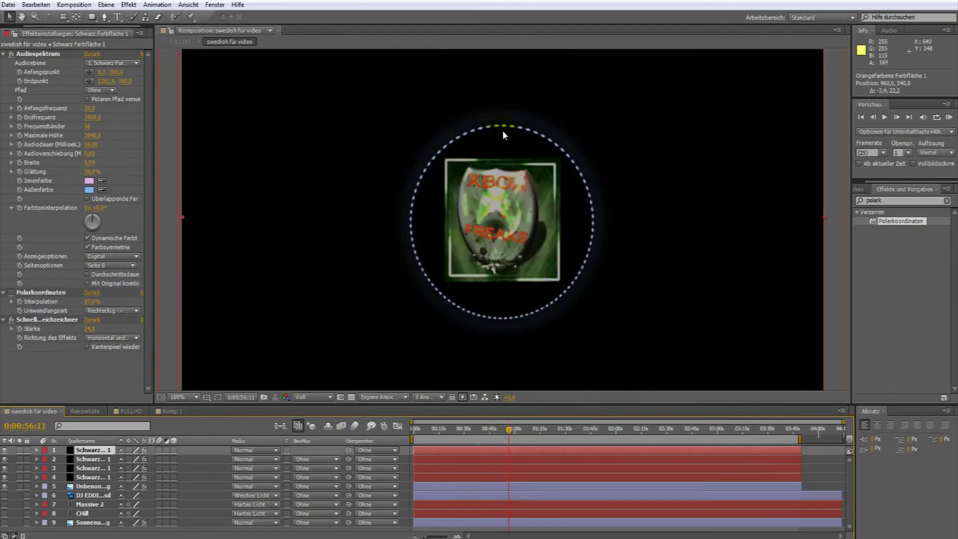
scroll(497, 127, down, 3)
scroll(497, 127, up, 1)
scroll(497, 127, up, 2)
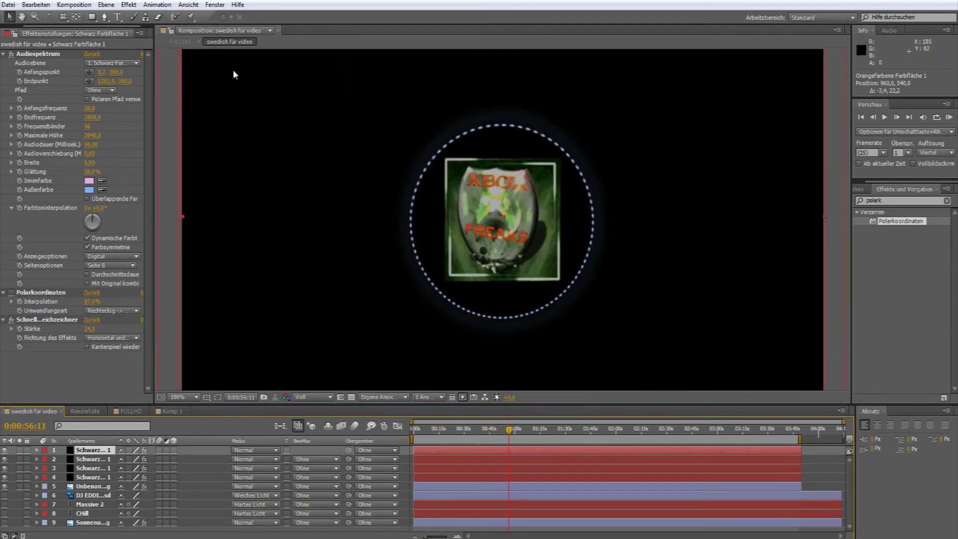
click(159, 412)
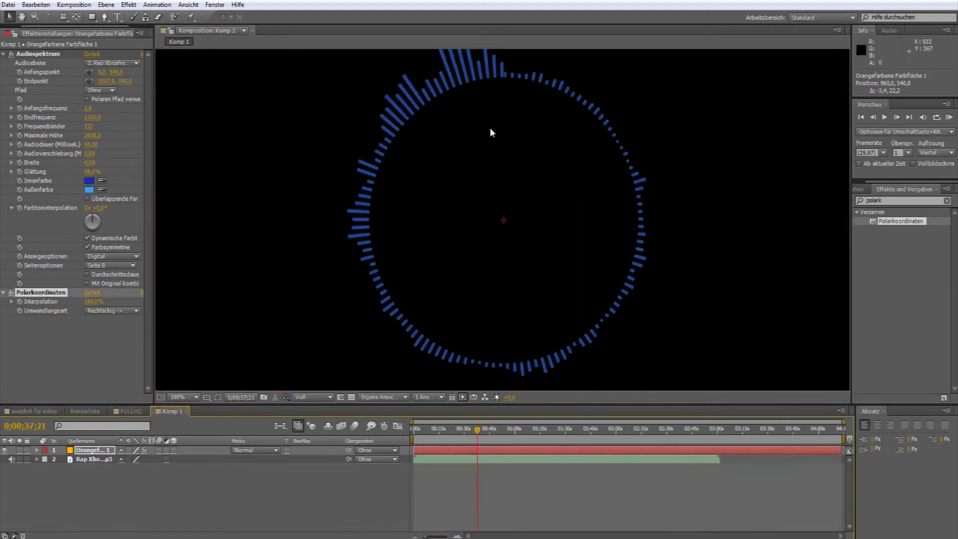
- Magnify the ring's top seam, set the spectrum start point X to 12,6, then zoom back out
scroll(519, 92, up, 1)
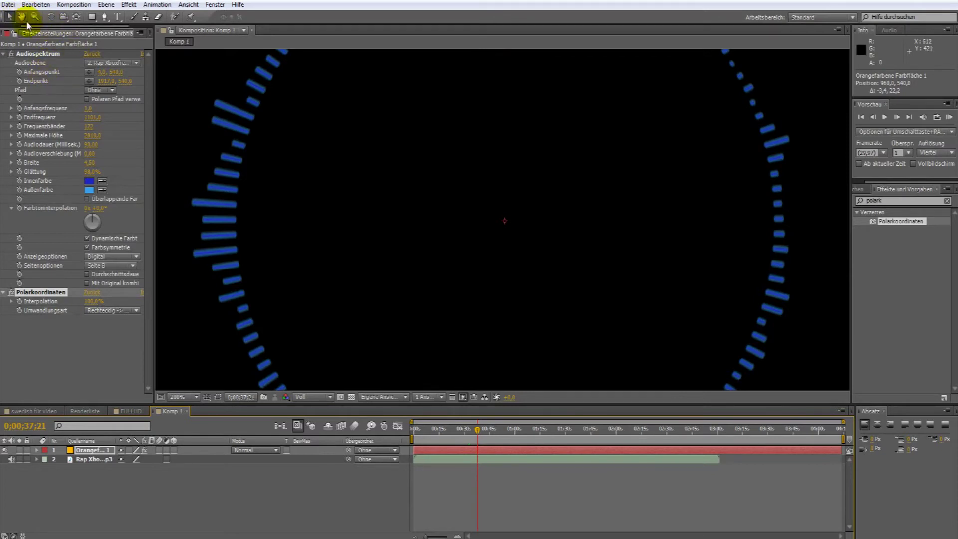
drag(642, 193, 514, 259)
scroll(475, 205, up, 2)
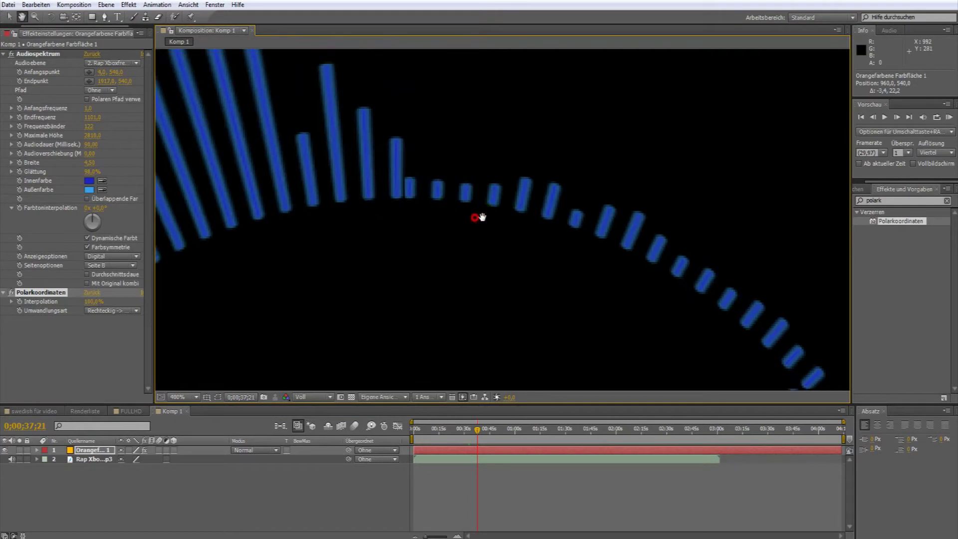
drag(480, 217, 508, 213)
click(9, 17)
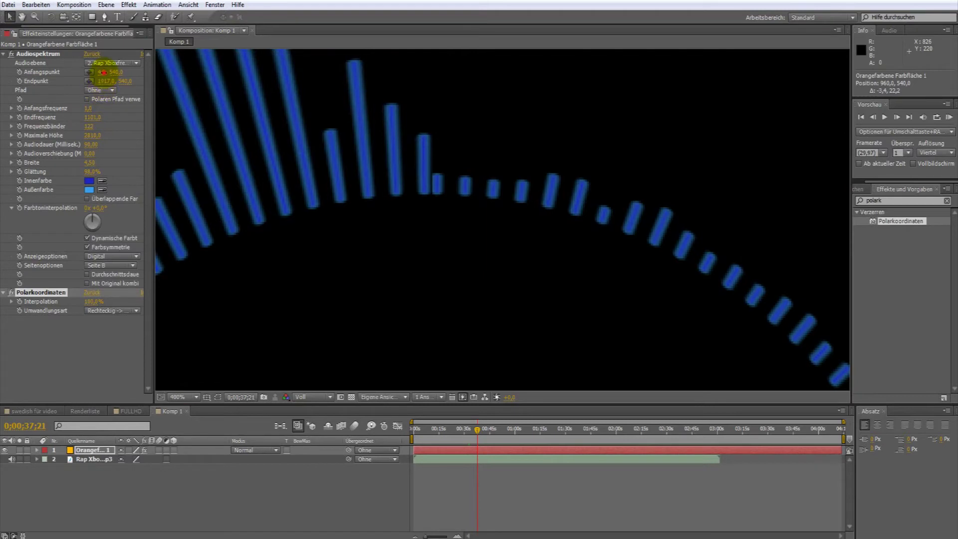
drag(103, 72, 98, 71)
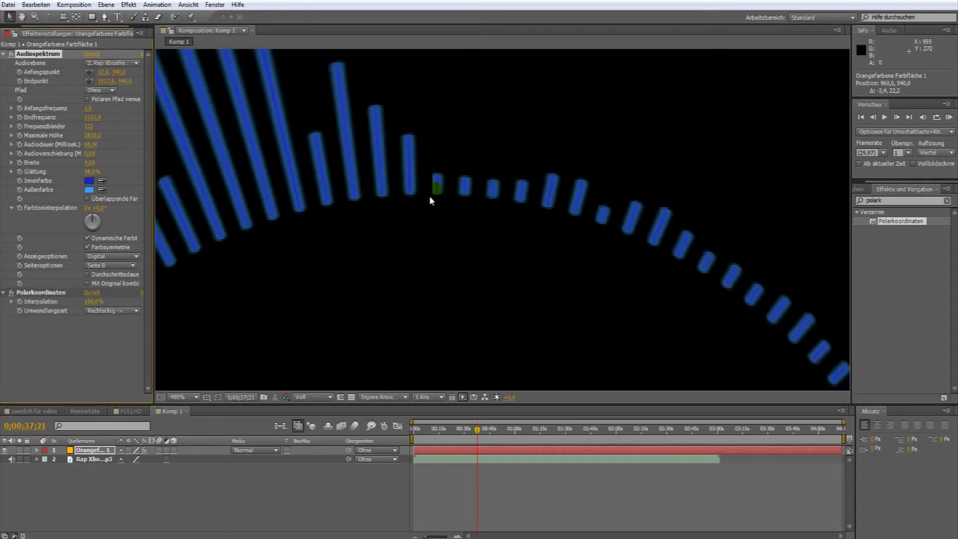
scroll(447, 244, down, 3)
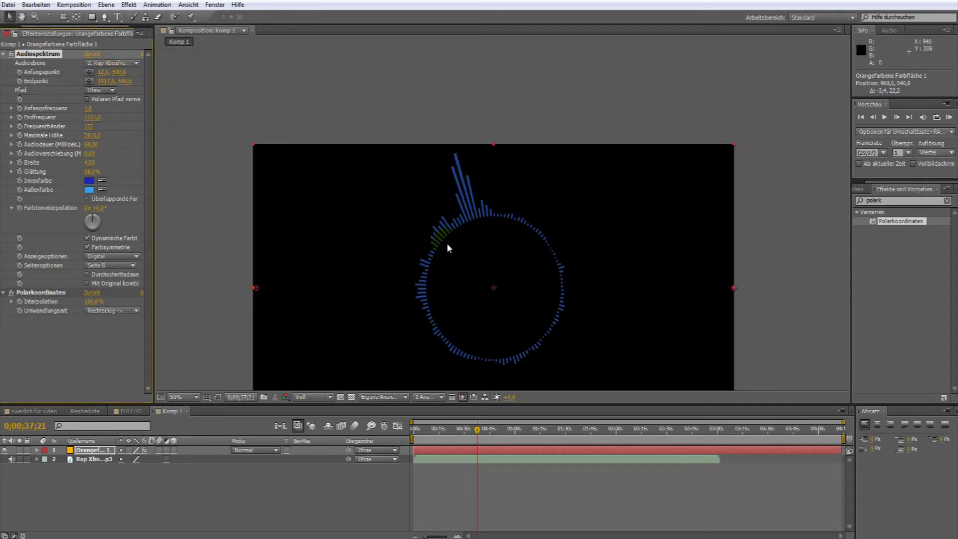
- Fit Komp 1 to the viewer with Fenstergröße and delete 'polark' from the effects search
click(22, 17)
drag(520, 340, 496, 278)
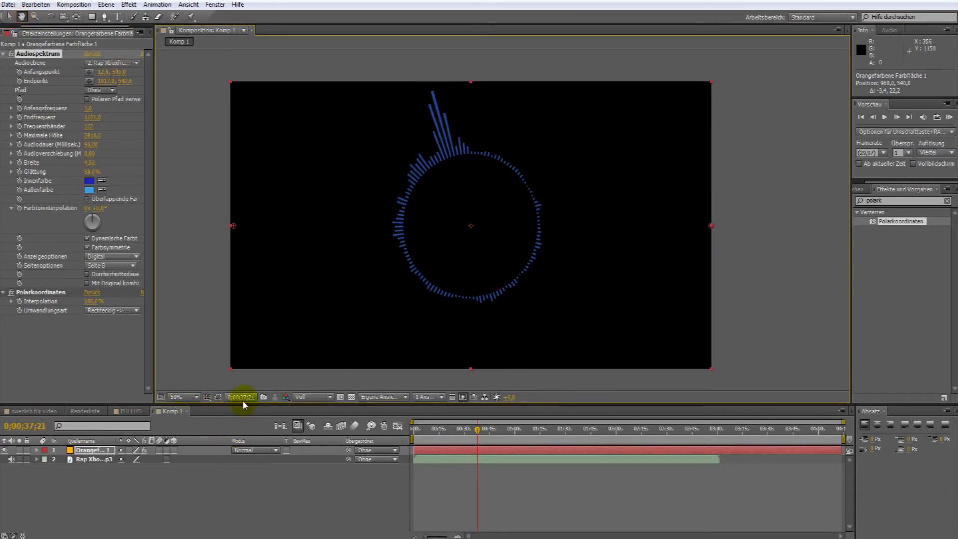
click(186, 402)
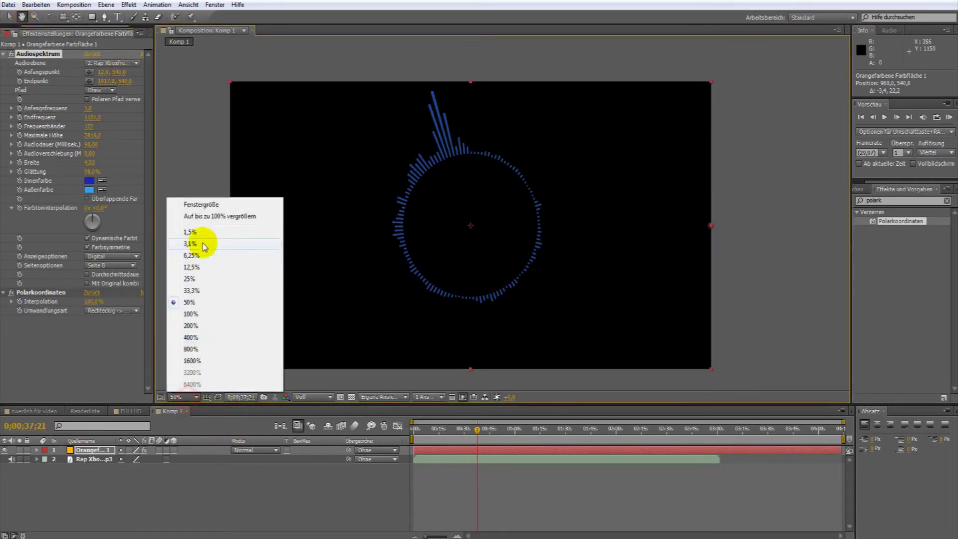
click(223, 205)
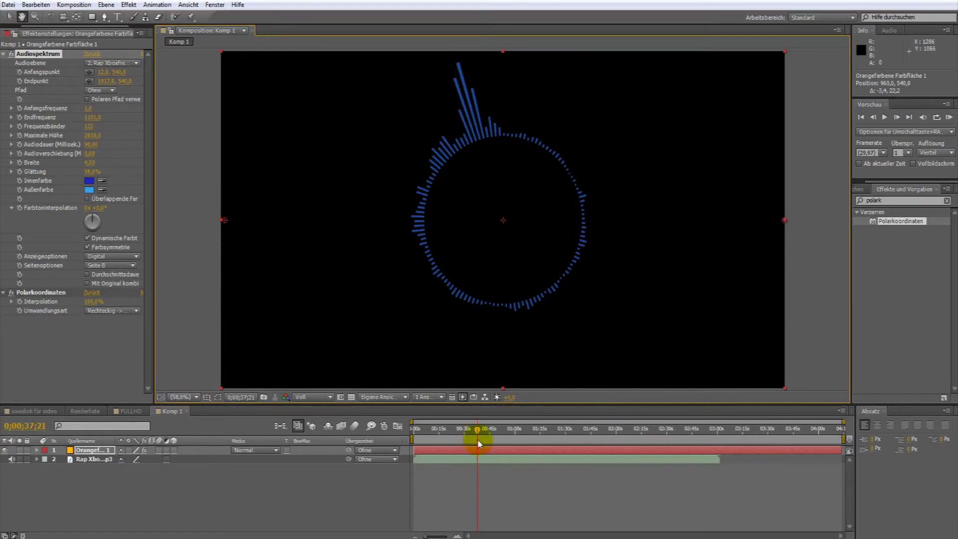
mouse_move(475, 439)
mouse_down()
mouse_move(464, 435)
mouse_move(665, 438)
mouse_move(507, 430)
mouse_up()
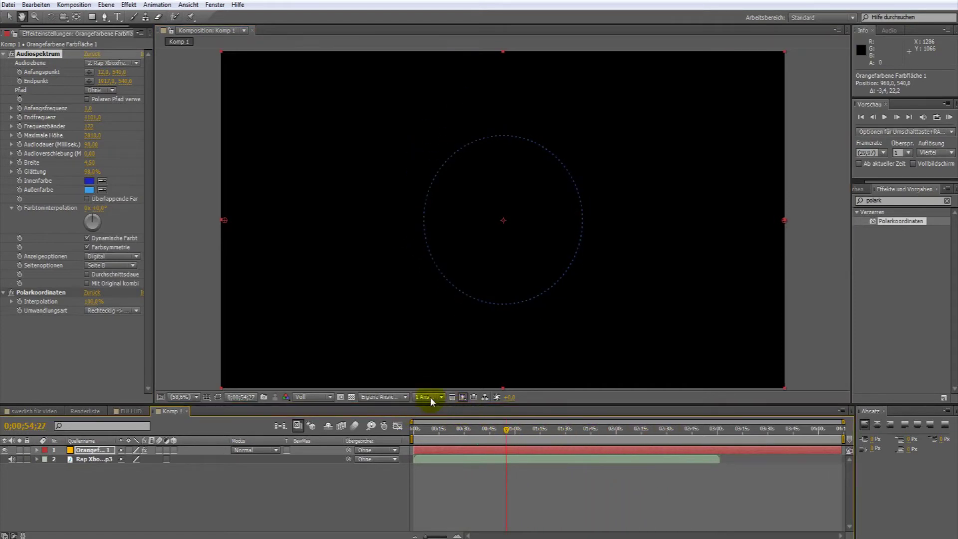
click(904, 200)
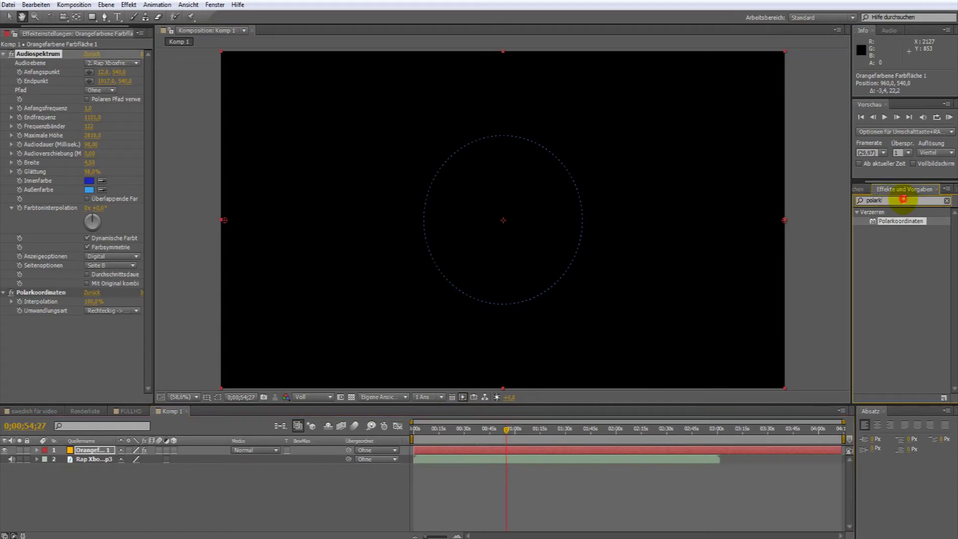
key(BackSpace)
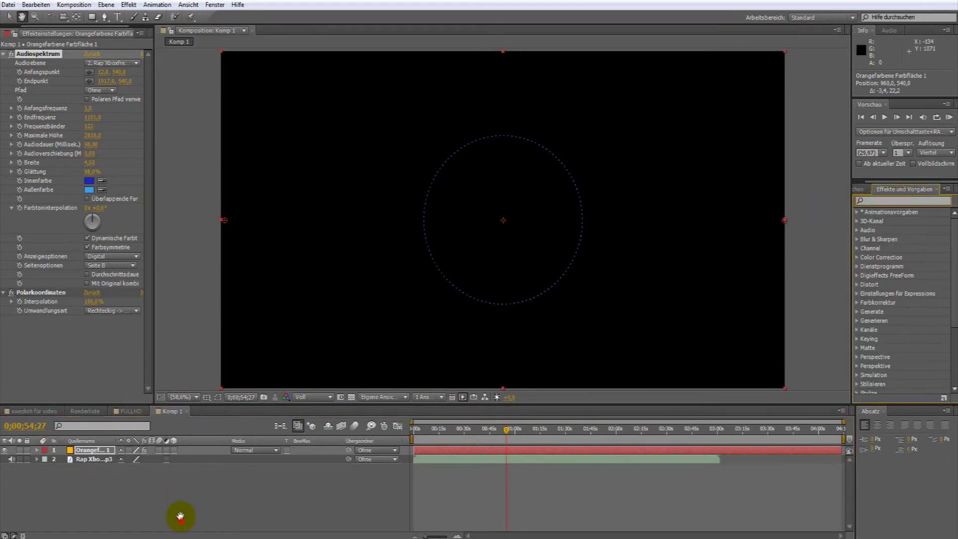
- Rename the spectrum layer to Audiospektrum
click(82, 451)
right_click(91, 452)
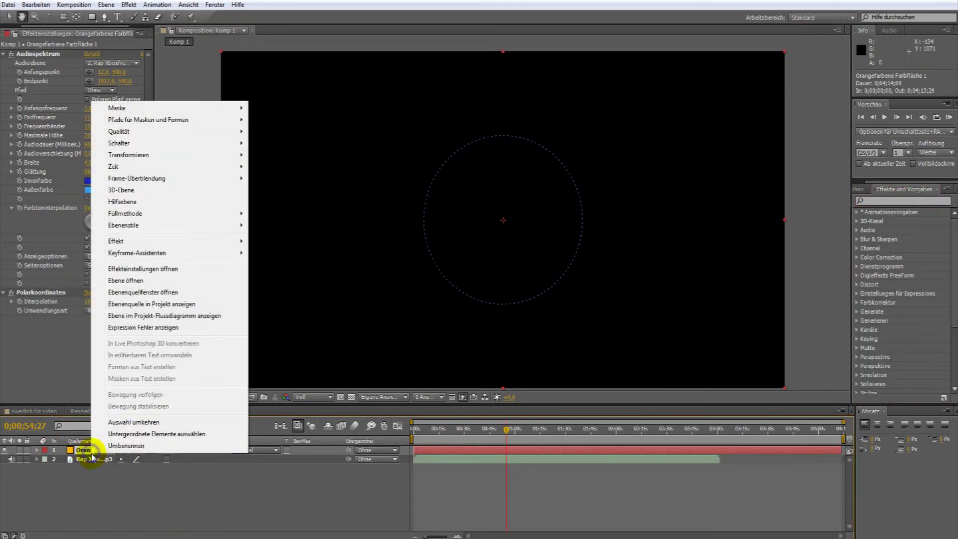
click(126, 446)
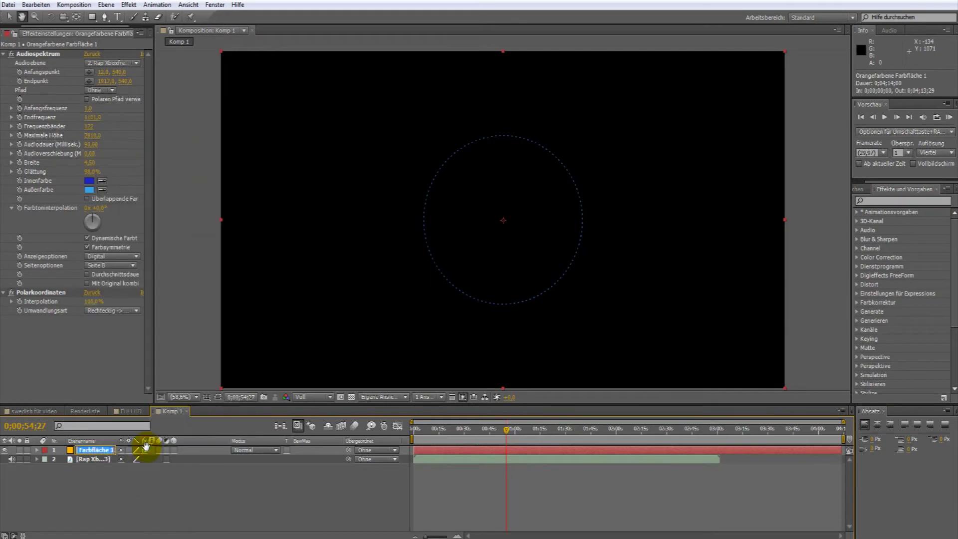
text(A)
key(Return)
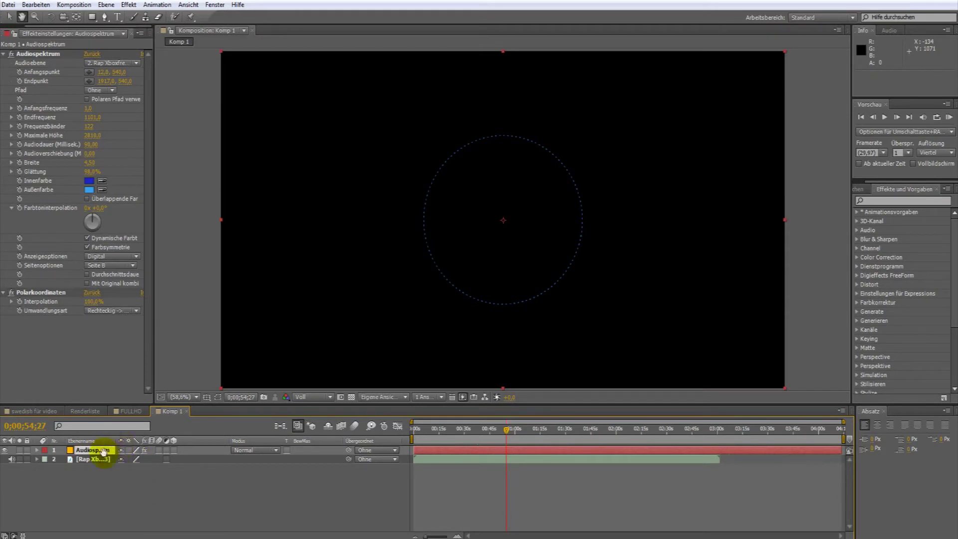
- Duplicate Audiospektrum as Audiospektrum 2 and set the viewer zoom to 100%
click(91, 452)
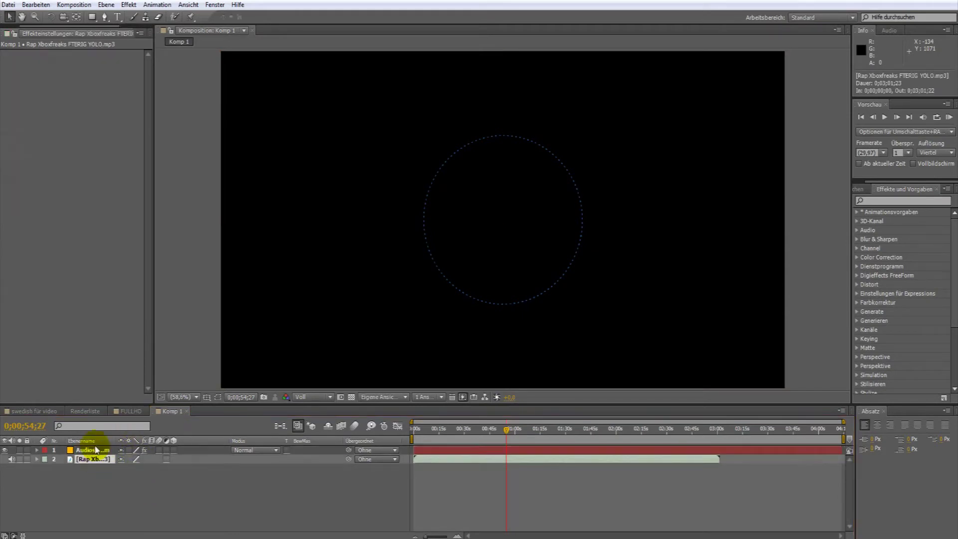
key(ctrl+c)
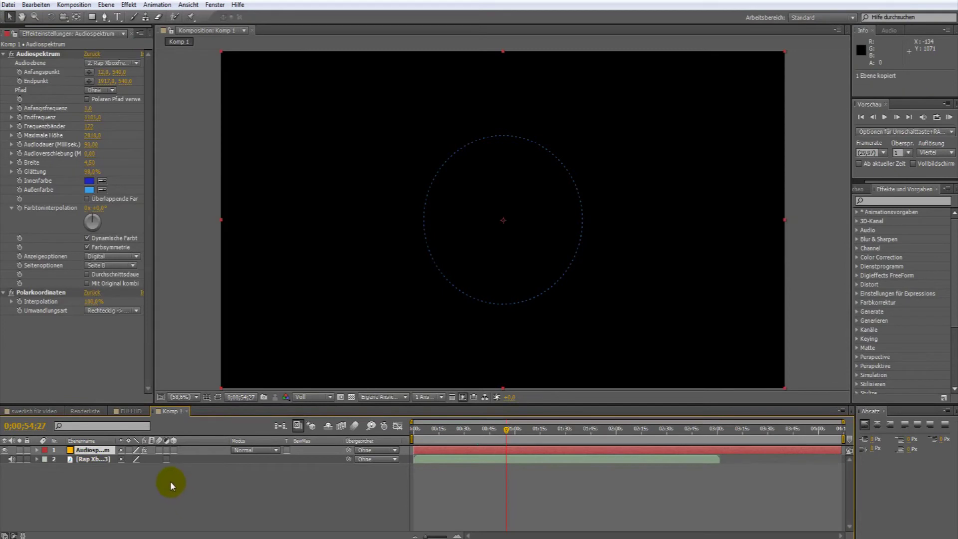
key(ctrl+v)
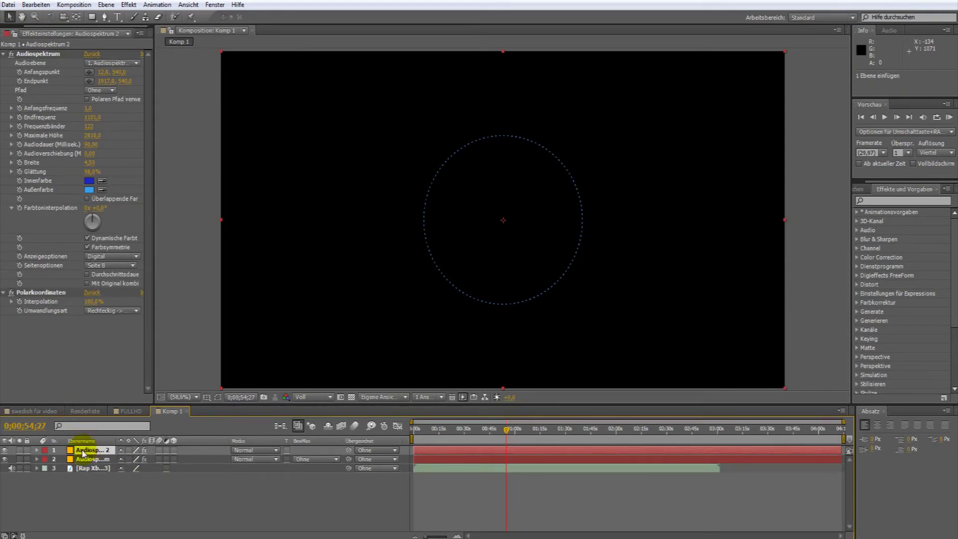
key(slash)
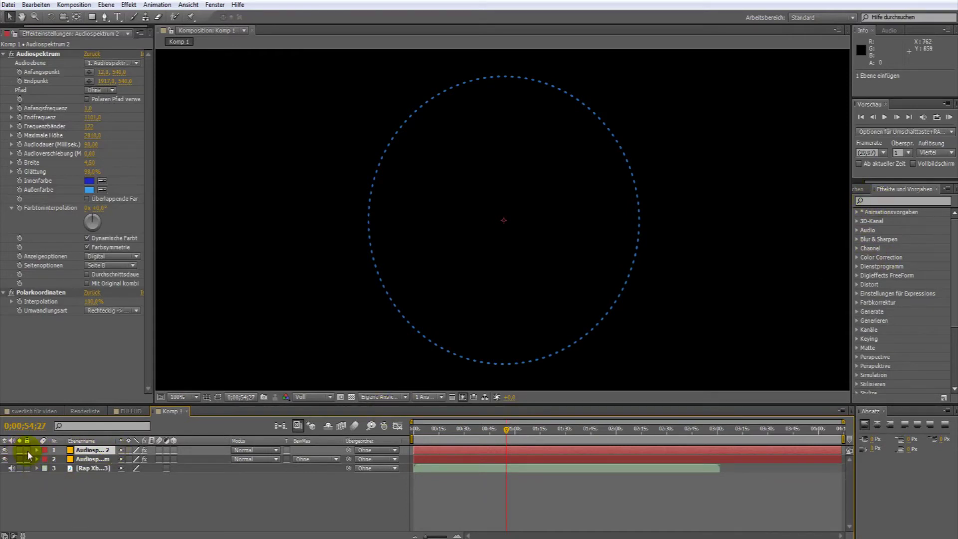
- Apply Schneller Weichzeichner to the Audiospektrum 2 layer
click(869, 200)
text(weichzeichne)
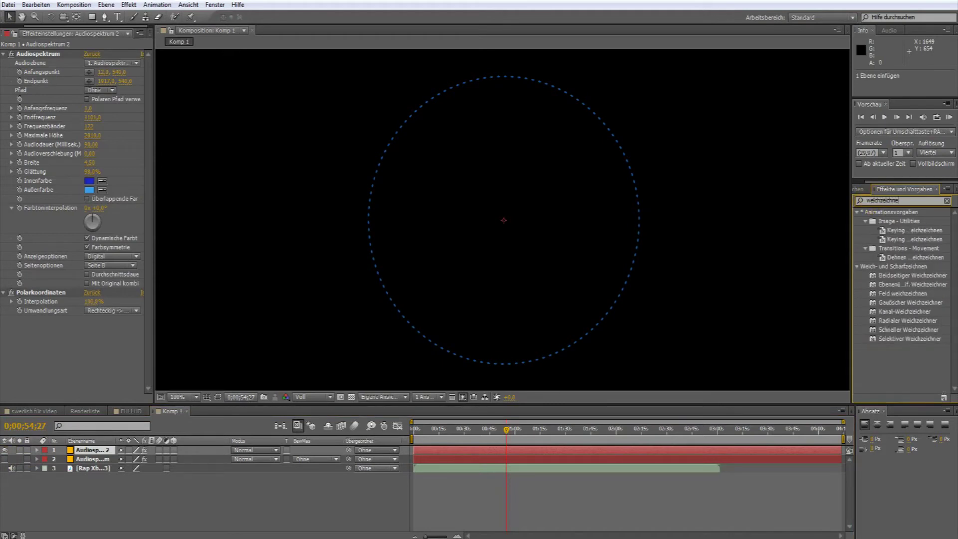
text(r)
click(920, 363)
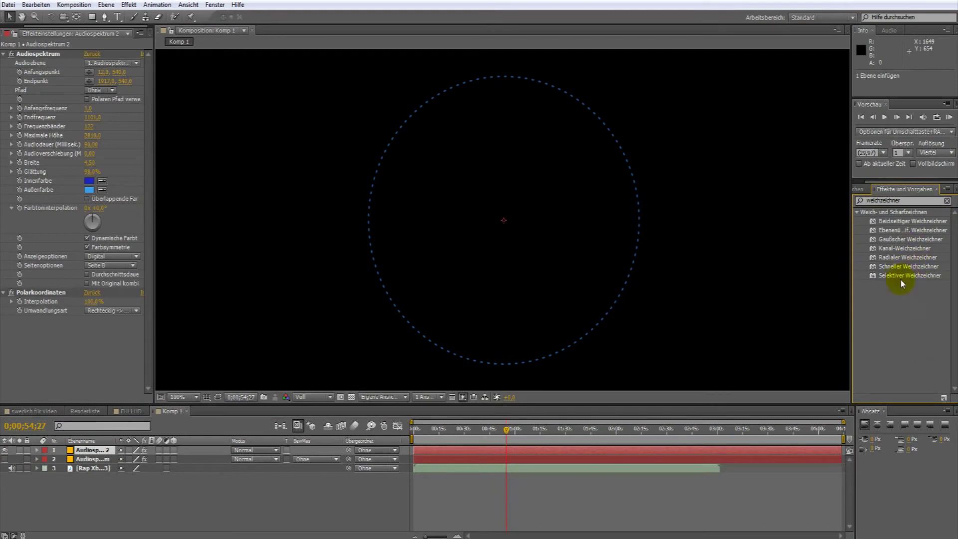
mouse_move(918, 267)
mouse_down()
mouse_move(104, 440)
mouse_move(94, 451)
mouse_up()
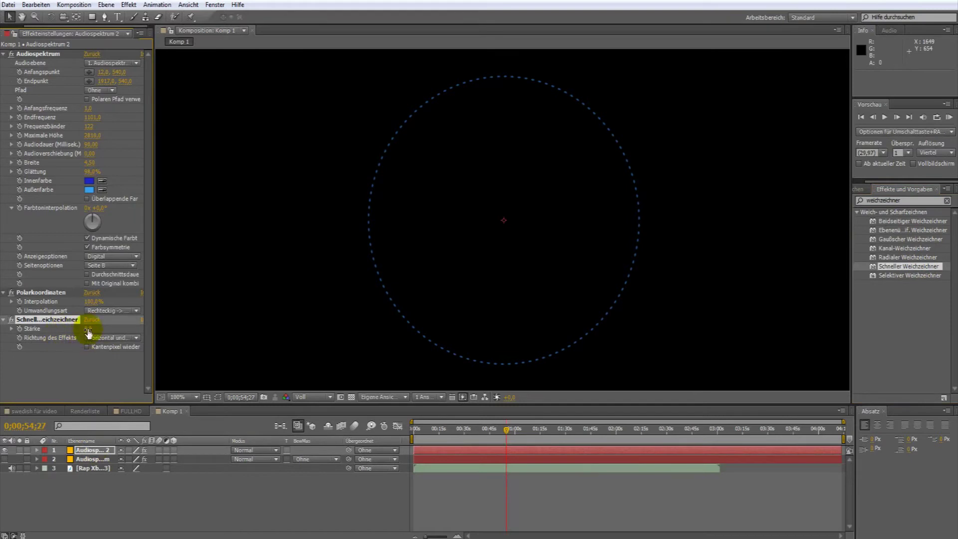
- Set the blur strength to 3,0 and pick a lighter blue (676CD6) as the inner colour
drag(88, 329, 117, 325)
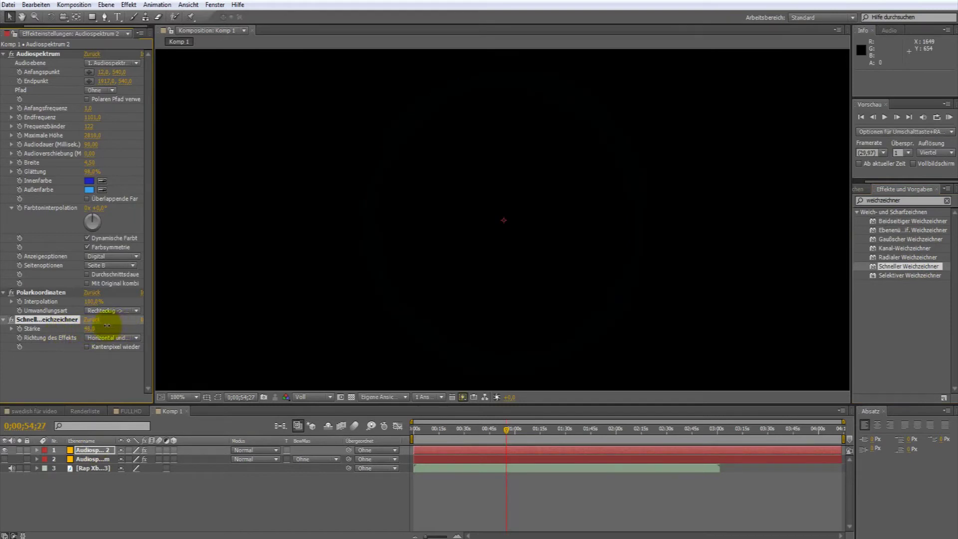
click(88, 328)
text(9)
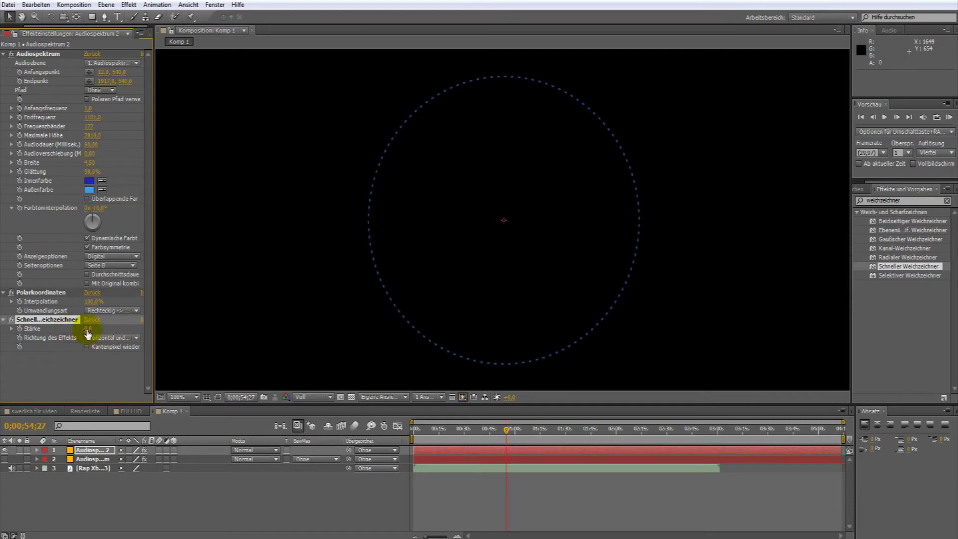
key(Return)
click(88, 329)
text(30)
key(Return)
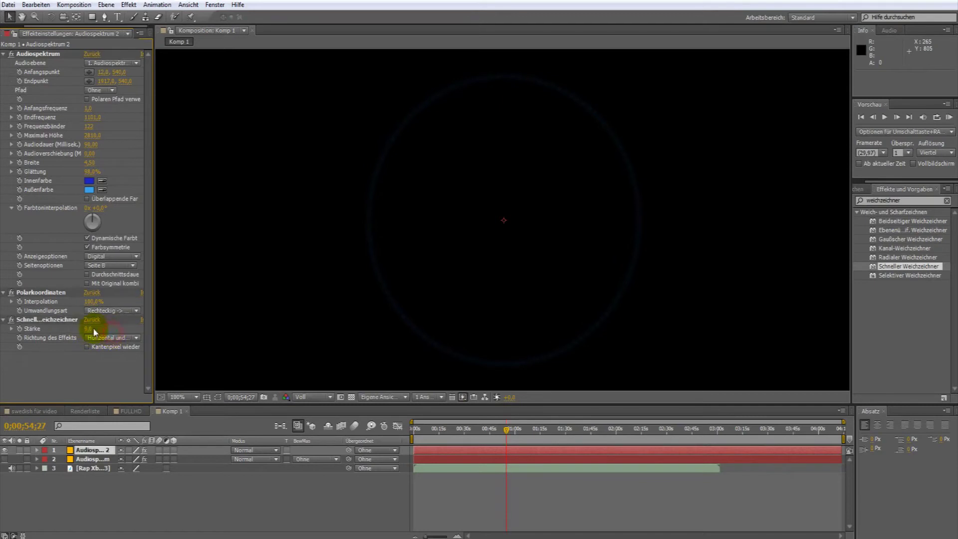
text(50)
key(Return)
drag(87, 329, 80, 328)
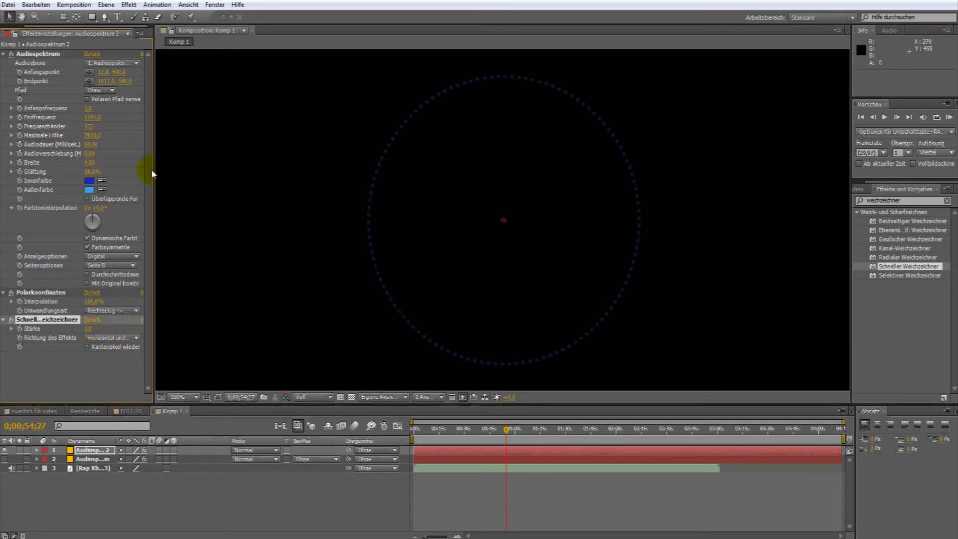
click(89, 181)
drag(337, 274, 299, 265)
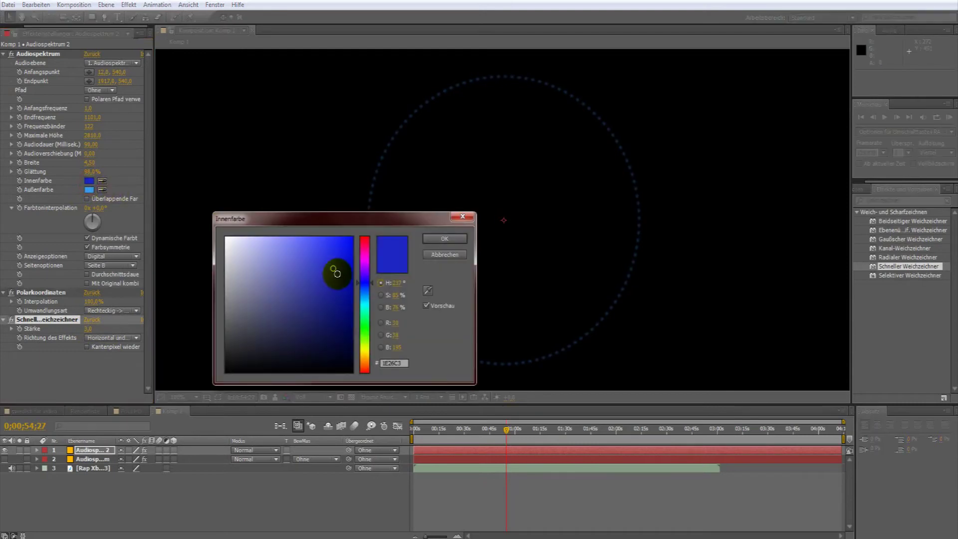
- Confirm the lighter inner blue, make layer 2 visible, and reveal the top layer's Transform scale
click(445, 238)
click(65, 448)
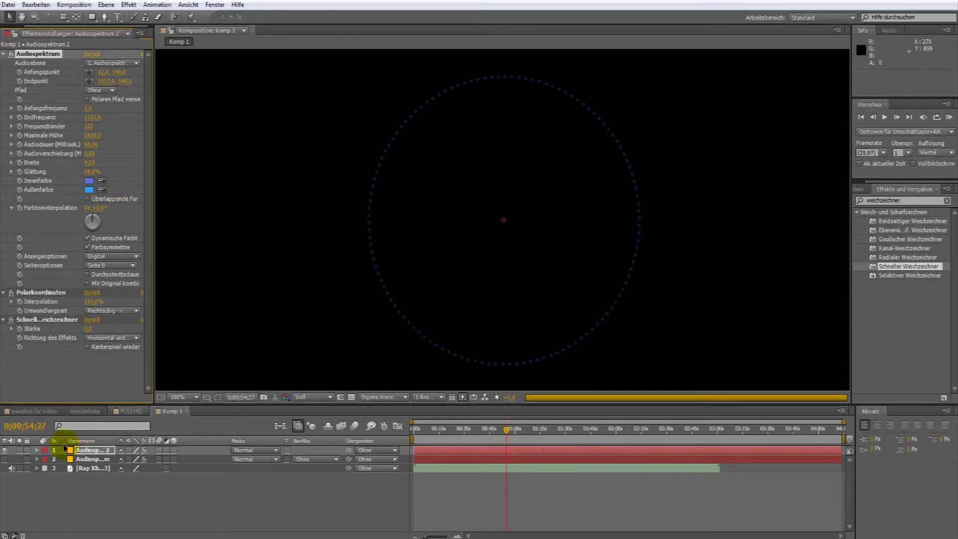
click(5, 459)
click(36, 450)
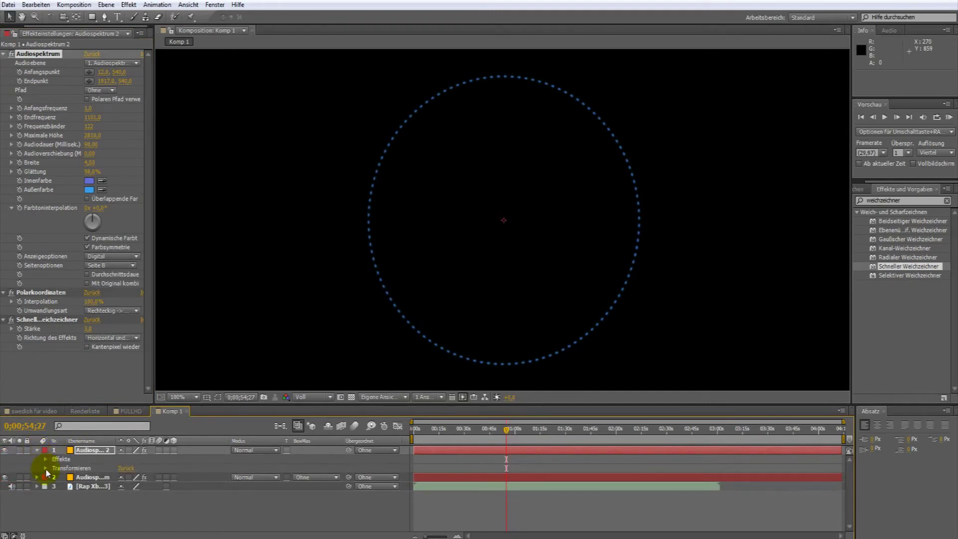
click(45, 468)
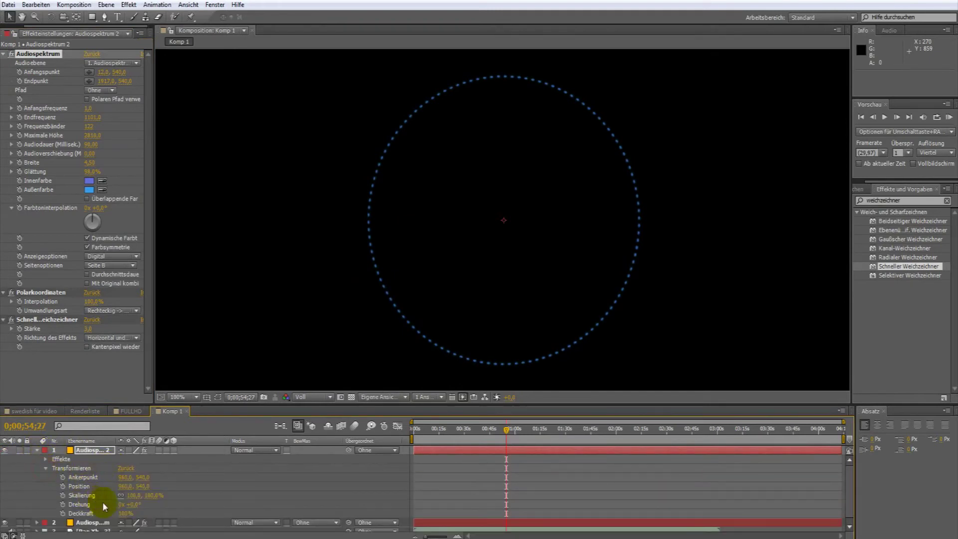
drag(153, 501, 154, 495)
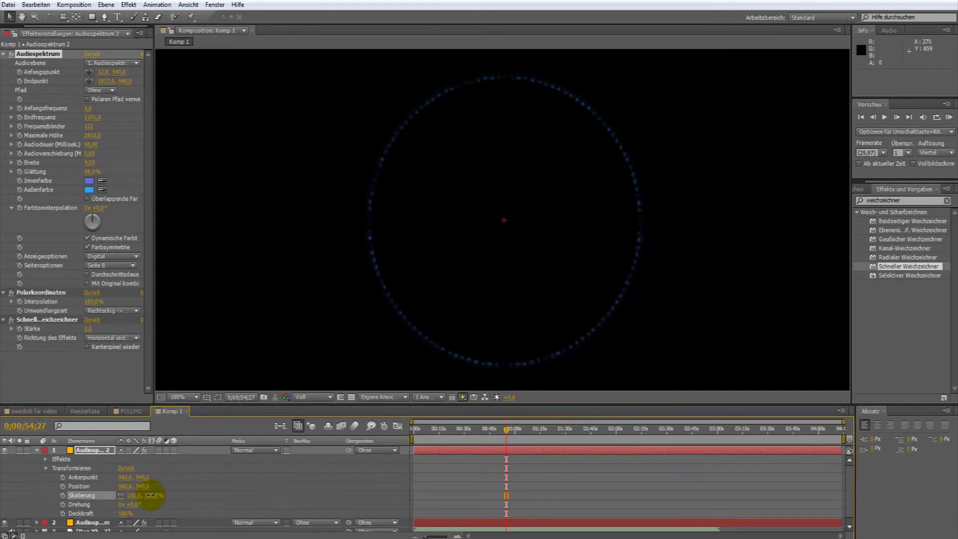
drag(152, 501, 150, 500)
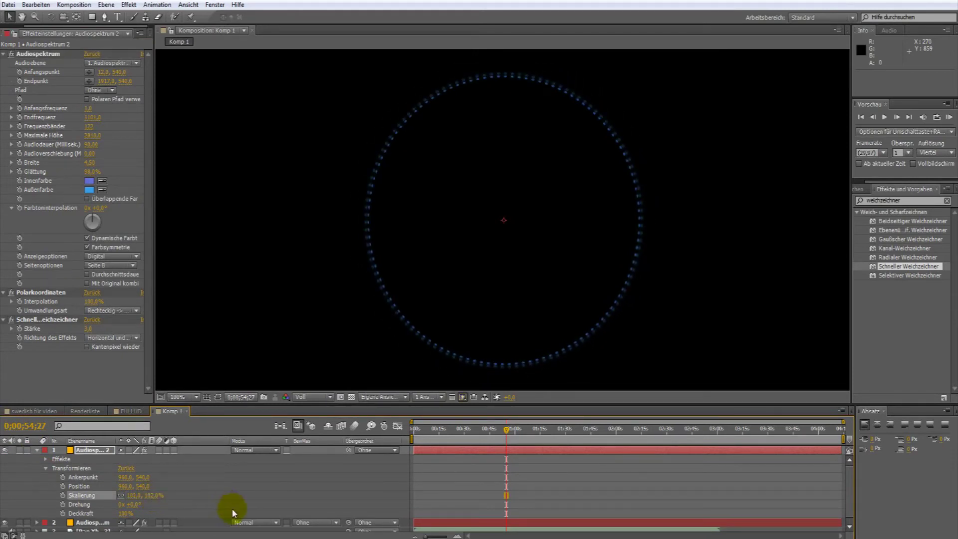
- Widen the spectrum bars, raise the blur strength, and set the top layer's scale to 101%
drag(512, 440, 483, 434)
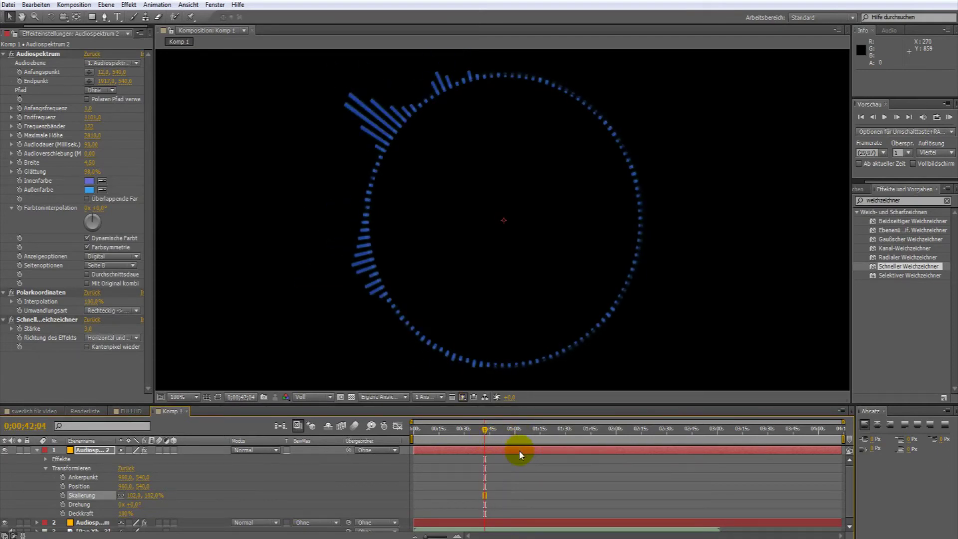
click(483, 431)
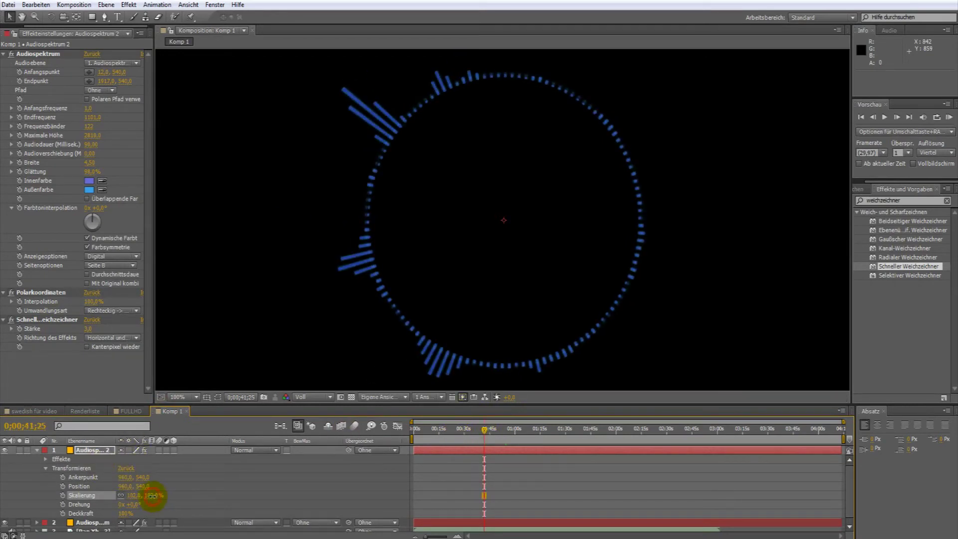
drag(152, 496, 153, 496)
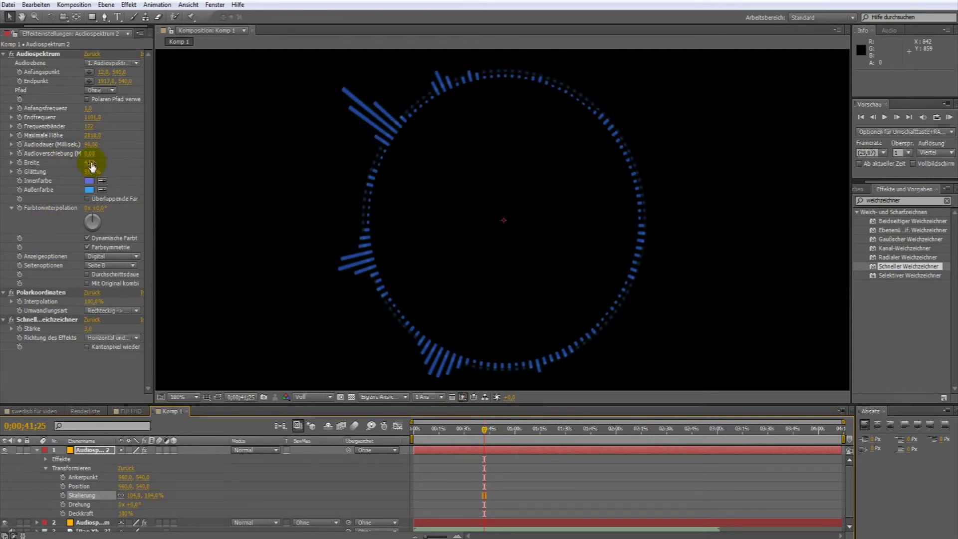
drag(90, 162, 100, 164)
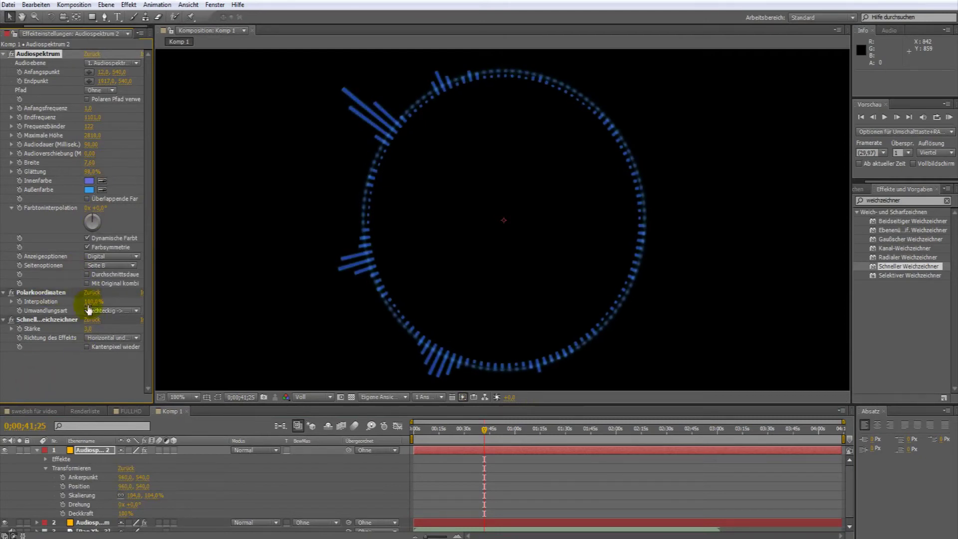
drag(88, 329, 118, 331)
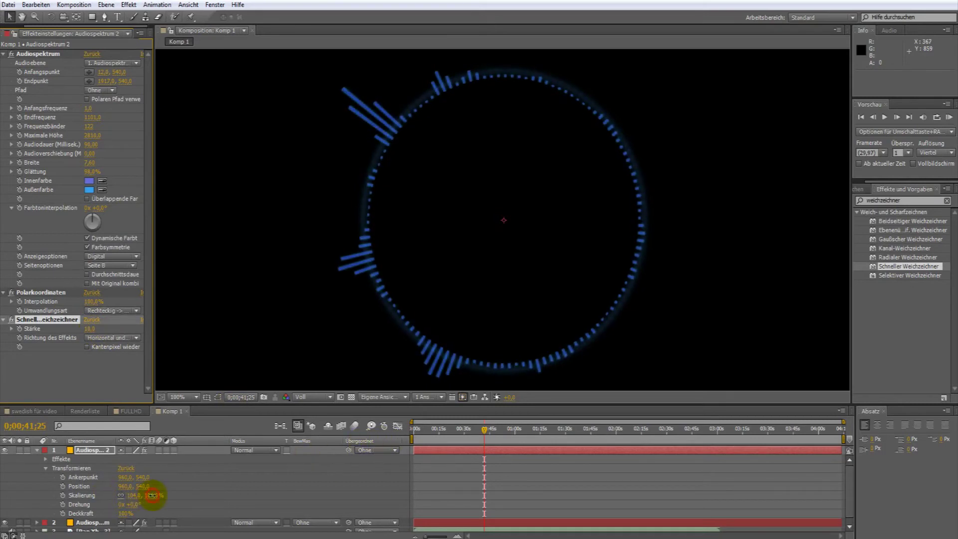
drag(150, 495, 182, 504)
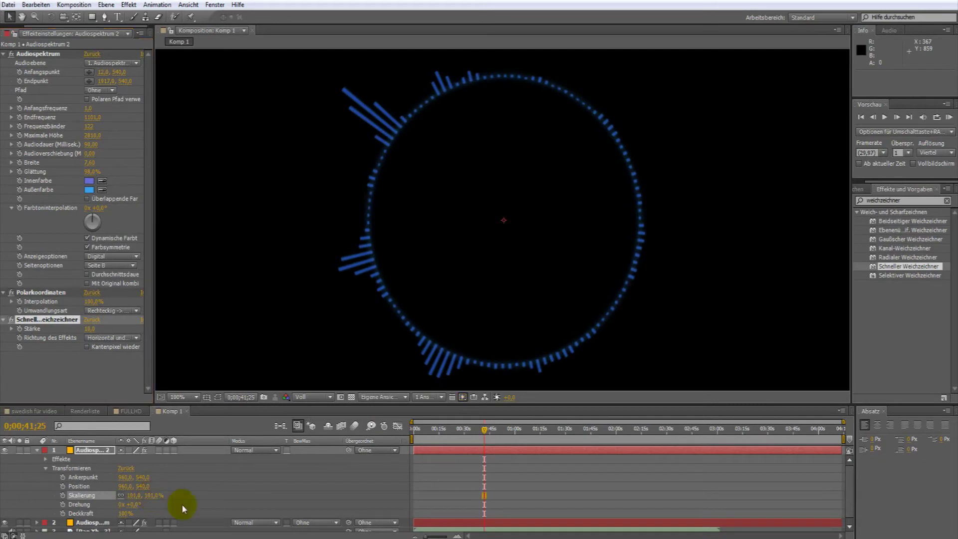
click(483, 454)
drag(498, 437, 513, 438)
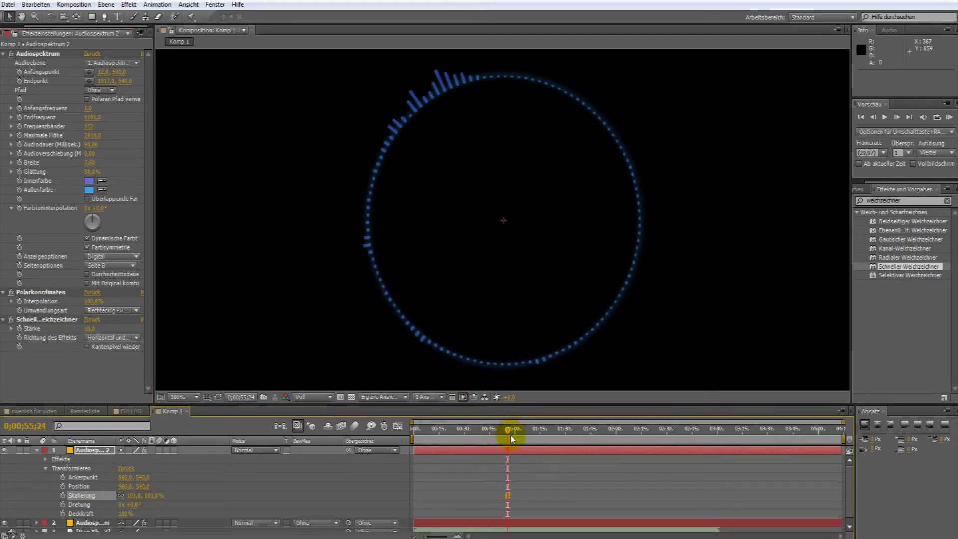
- Collapse the top layer, move to 0;00;37;12 and fit the composition to the viewer
click(5, 450)
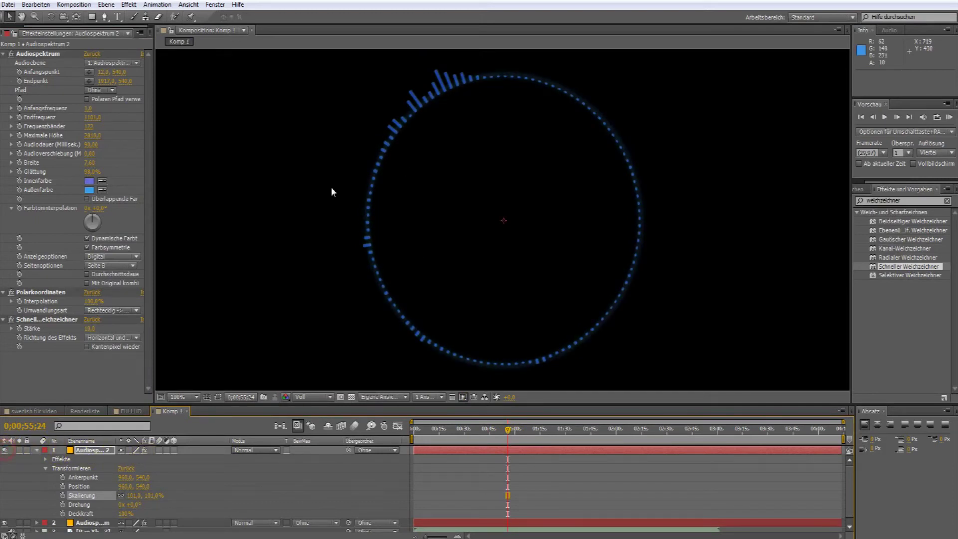
key(comma)
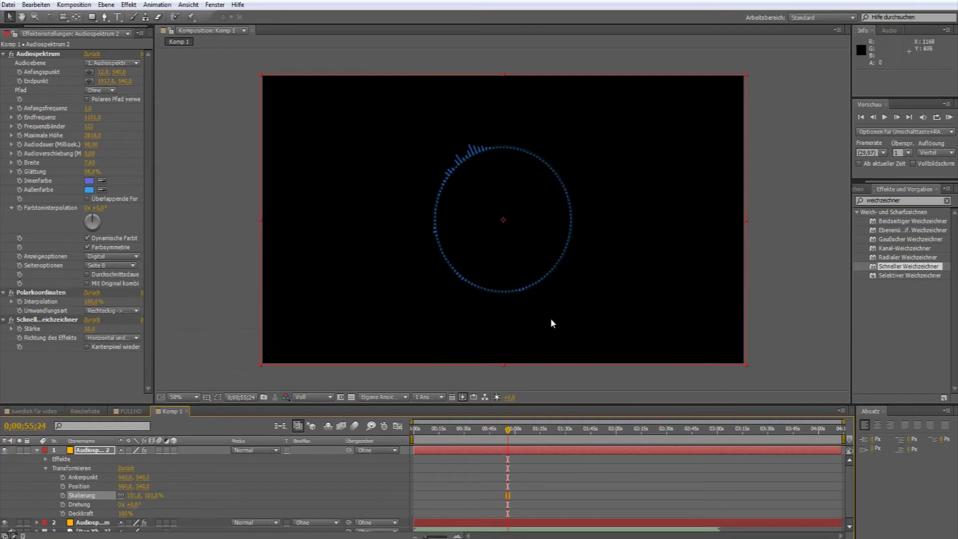
click(37, 451)
drag(527, 430, 478, 433)
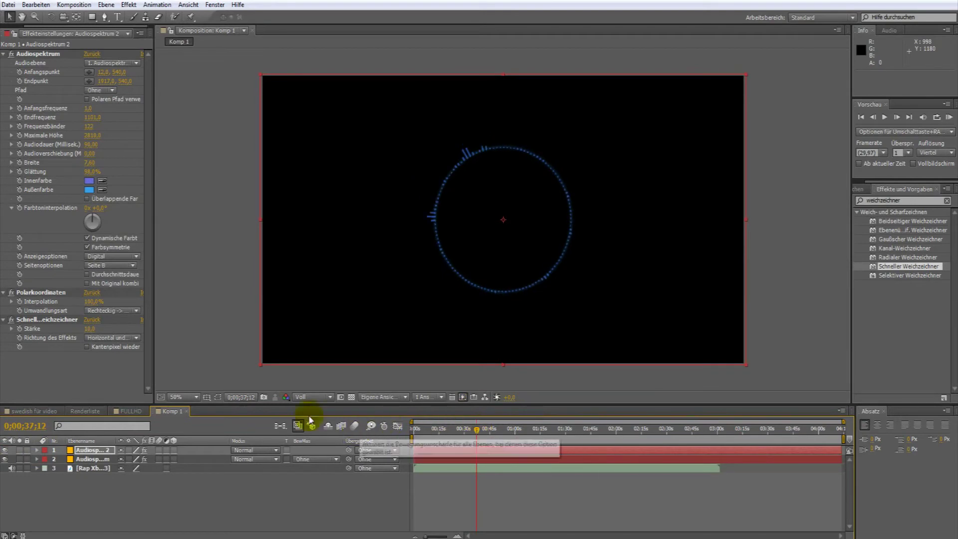
click(183, 397)
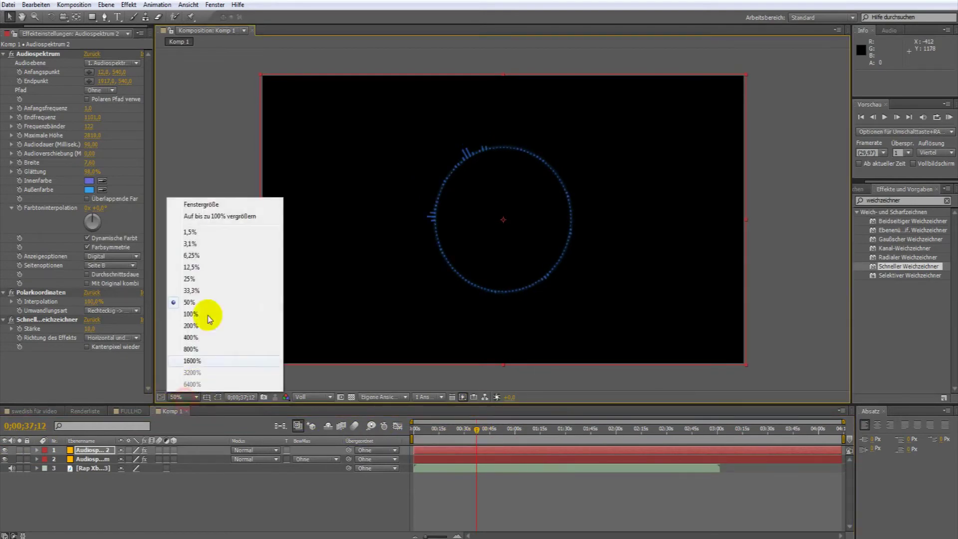
click(205, 204)
- Drag Unbenannt-1.jpg from the Project panel into the Komp 1 timeline
click(364, 491)
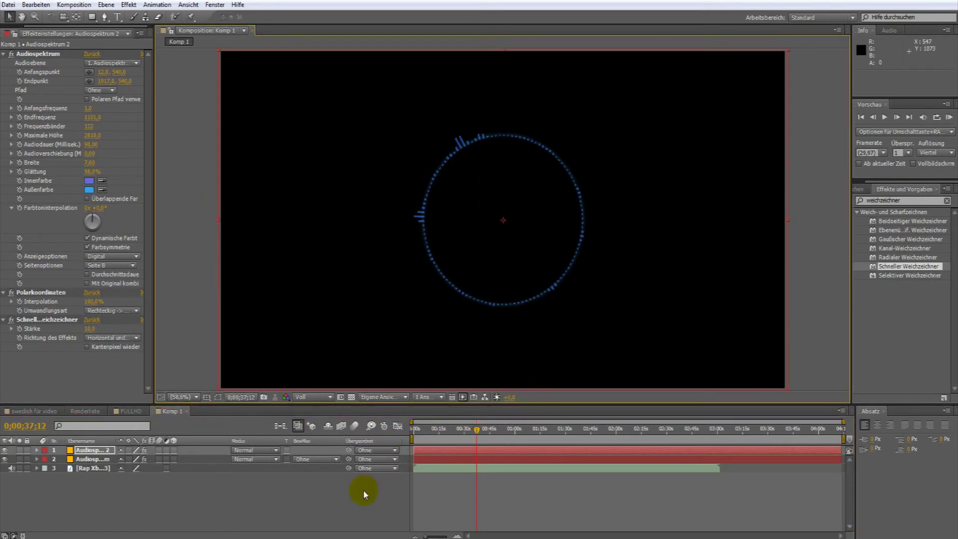
key(ctrl+0)
mouse_move(32, 229)
mouse_down()
mouse_move(67, 231)
mouse_move(115, 448)
mouse_move(90, 451)
mouse_up()
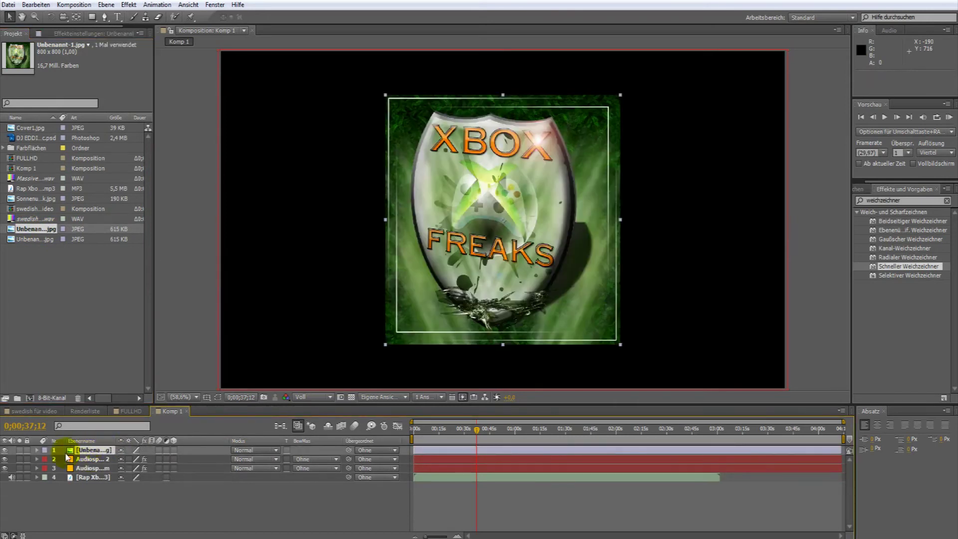
- Show Effect Controls for the logo and reveal its Transformieren properties
click(80, 34)
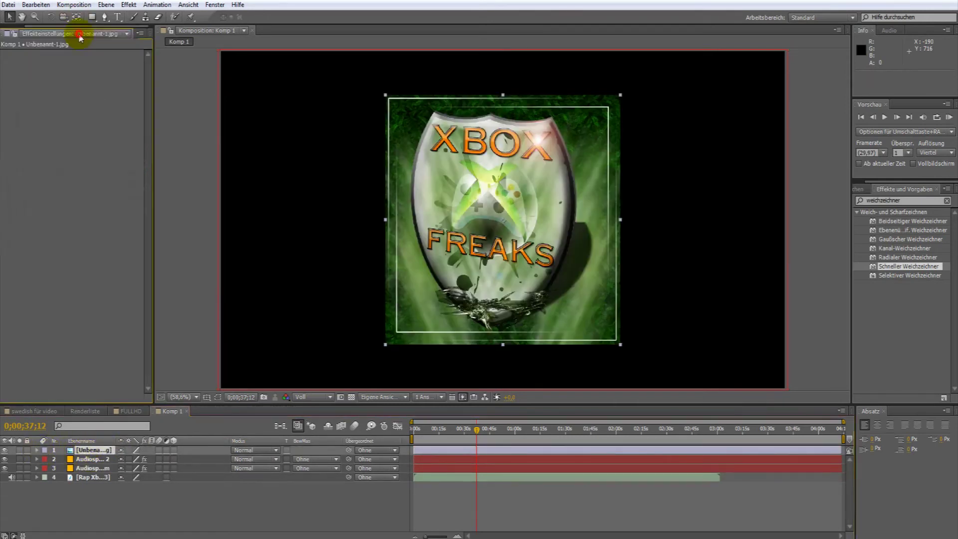
click(36, 449)
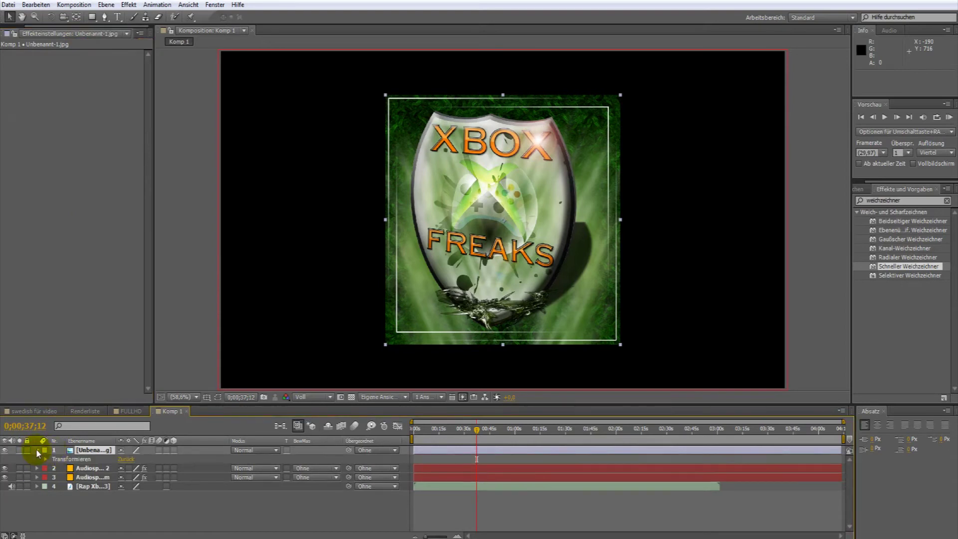
click(46, 457)
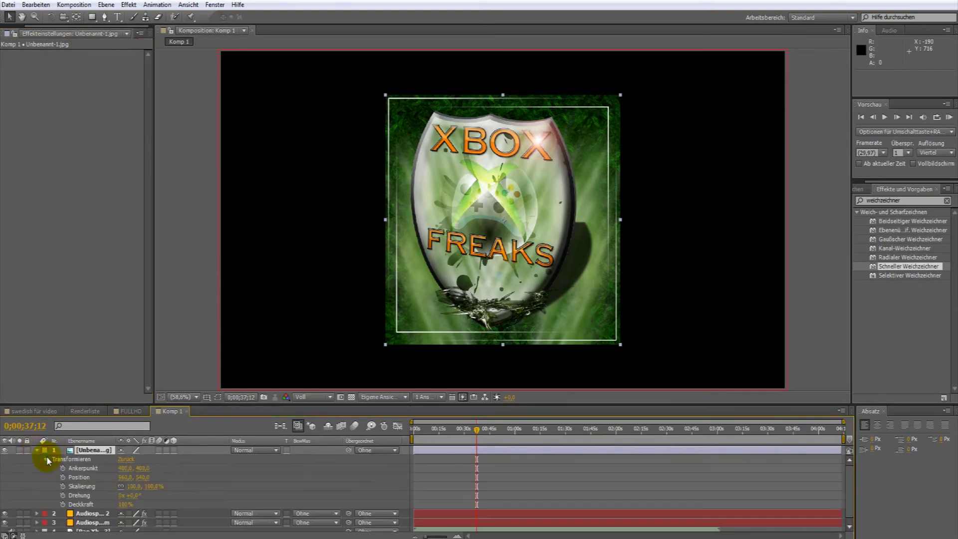
drag(55, 27, 15, 26)
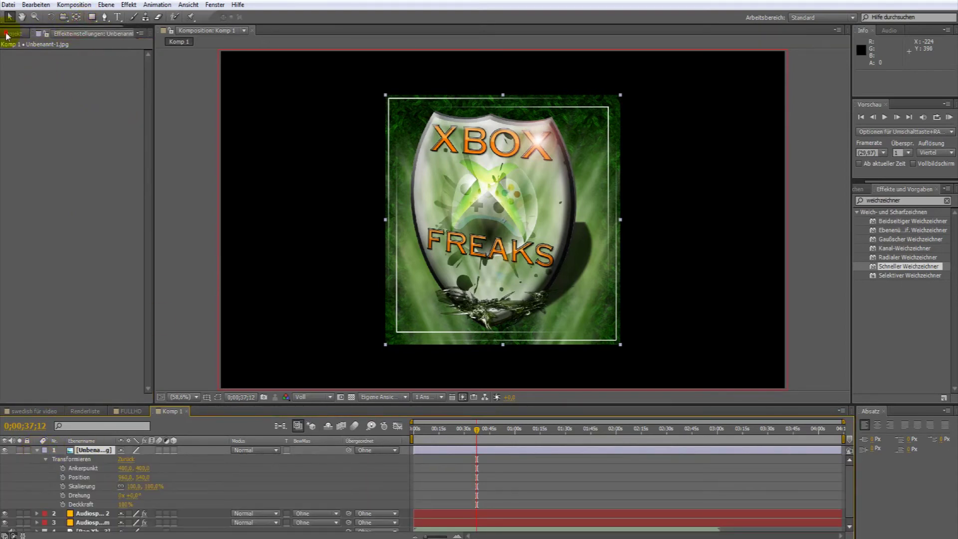
click(6, 34)
click(53, 31)
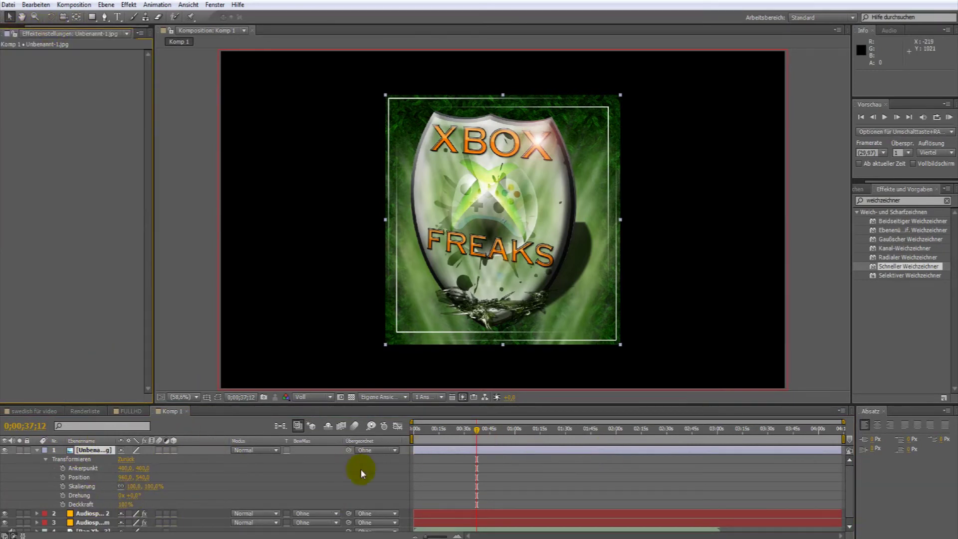
- Scale the XBOX FREAKS logo layer down to about 43,6% and collapse Transformieren
click(398, 426)
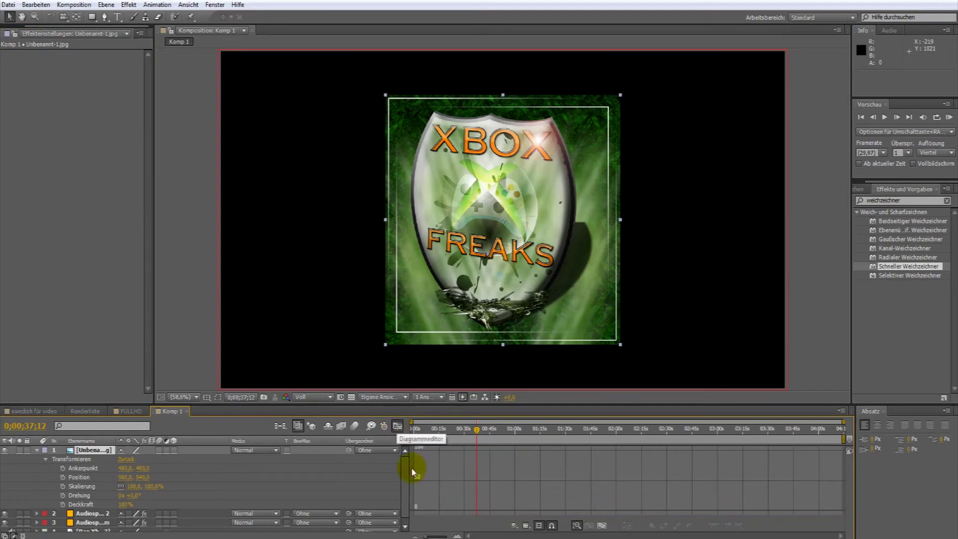
click(397, 426)
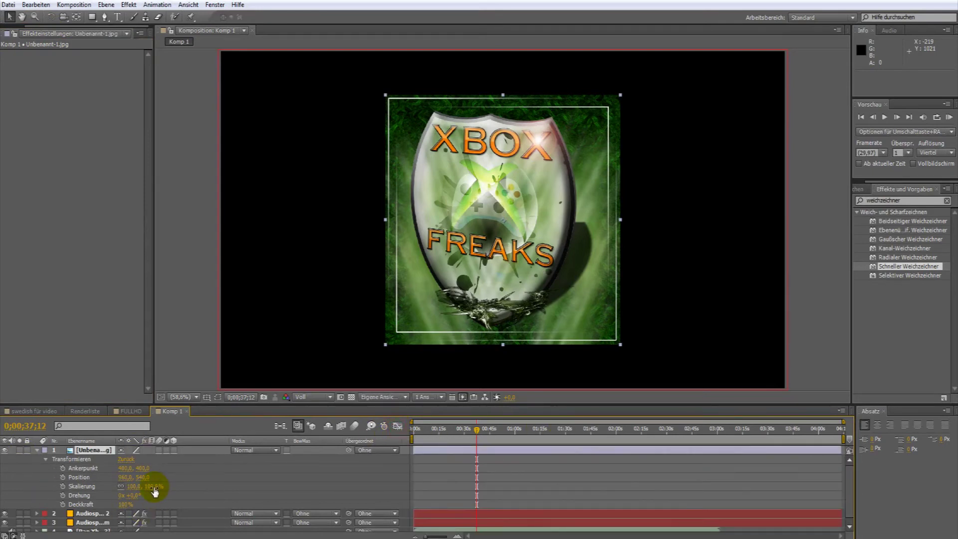
mouse_move(155, 487)
mouse_down()
mouse_move(129, 489)
mouse_move(146, 499)
mouse_up()
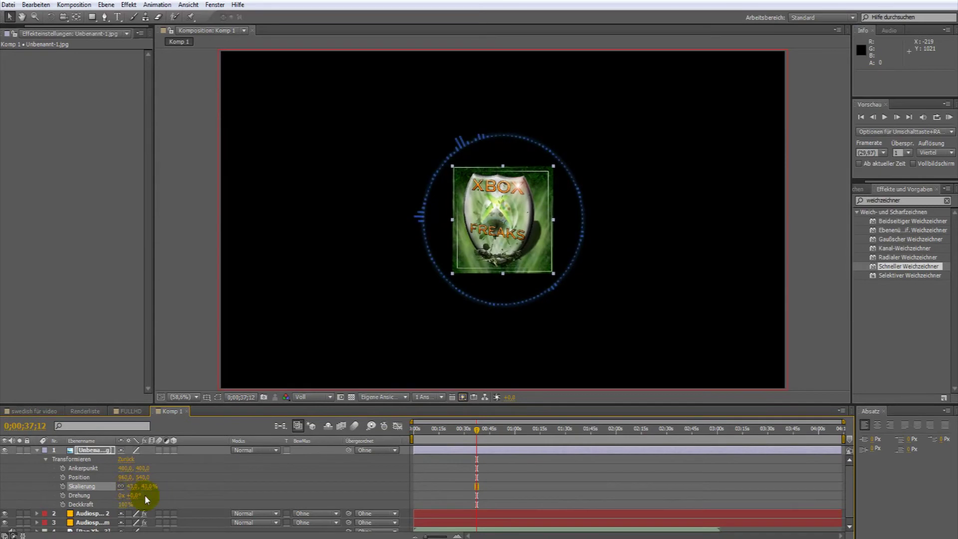
click(37, 449)
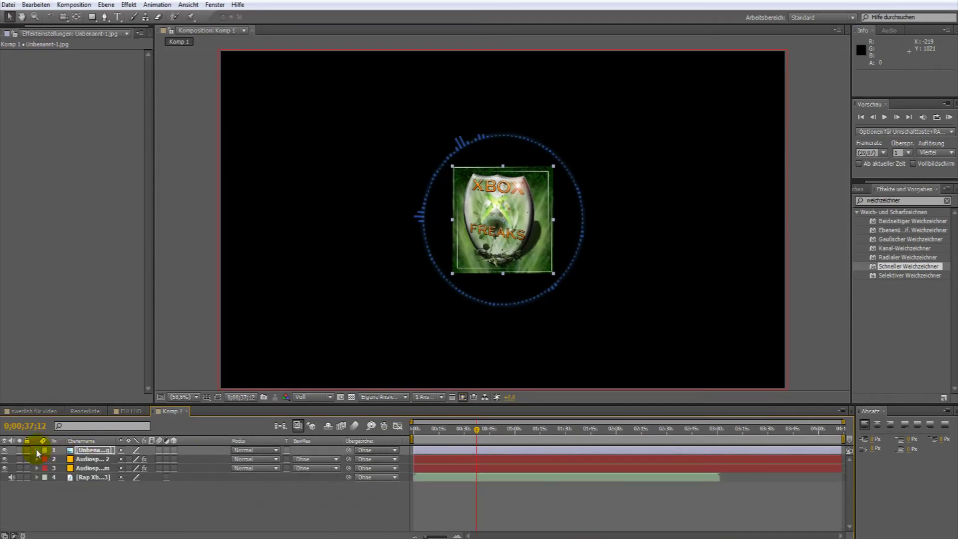
- Apply Leuchten to the XBOX FREAKS logo, lowering Schwellenwert and raising Intensität
click(910, 201)
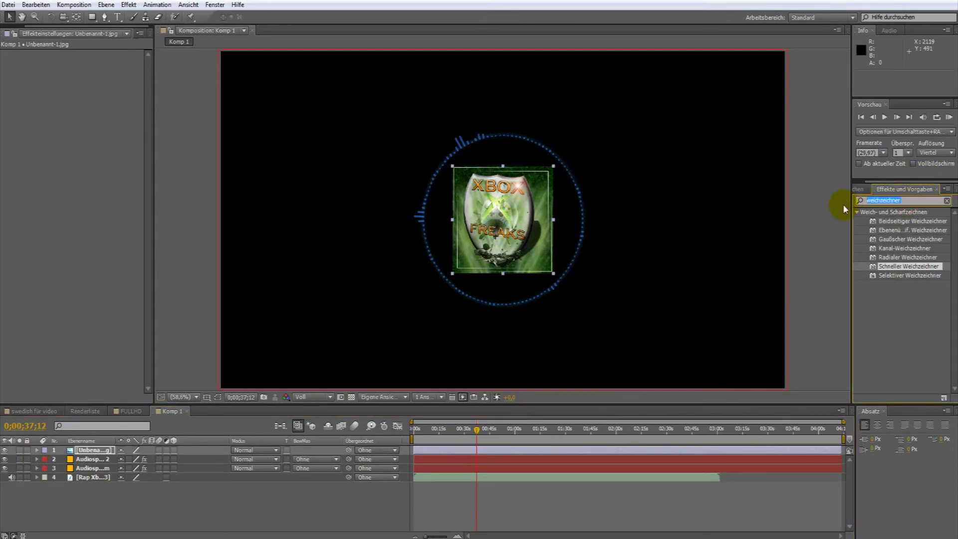
text(leuchten)
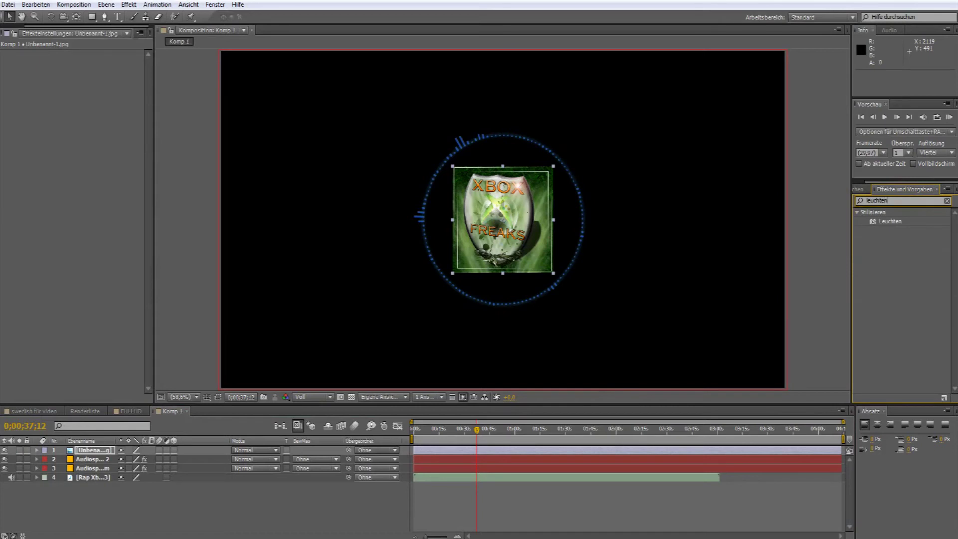
drag(881, 221, 275, 450)
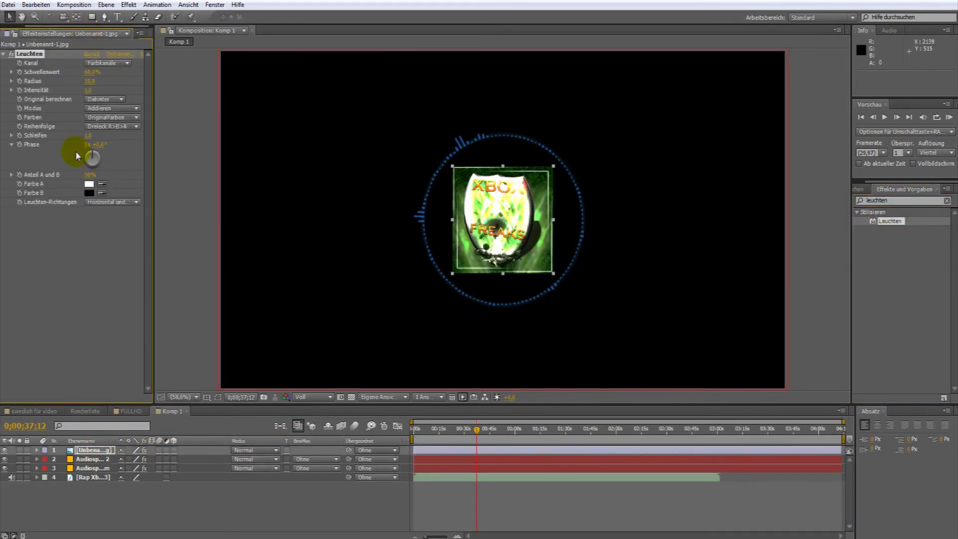
mouse_move(91, 76)
mouse_down()
mouse_move(8, 81)
mouse_move(76, 74)
mouse_move(59, 73)
mouse_move(89, 90)
mouse_move(10, 90)
mouse_up()
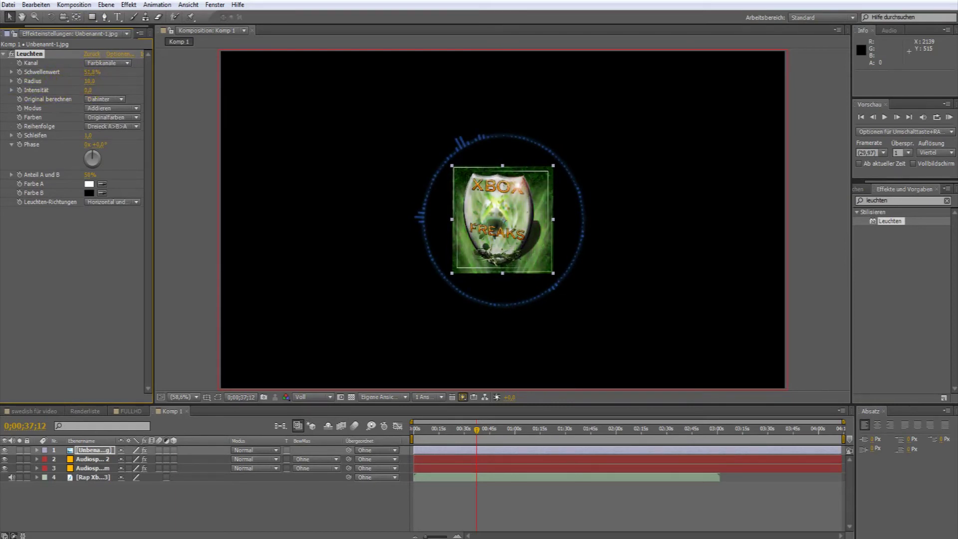
click(86, 97)
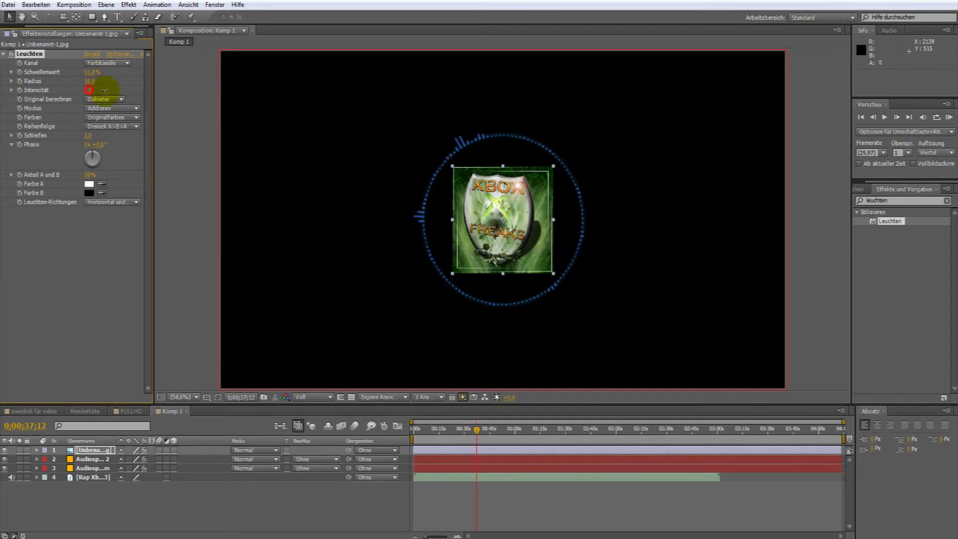
mouse_move(89, 90)
mouse_down()
mouse_move(229, 92)
mouse_move(17, 94)
mouse_move(204, 81)
mouse_move(85, 98)
mouse_move(139, 91)
mouse_move(50, 81)
mouse_move(11, 114)
mouse_move(88, 98)
mouse_move(10, 95)
mouse_up()
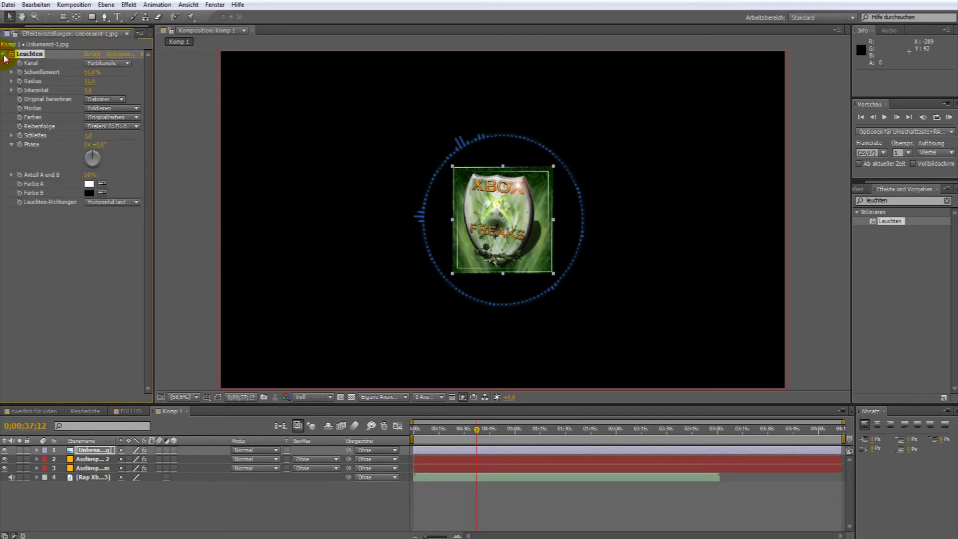
- Select the rap music layer and inspect its audio level and waveform properties
click(37, 450)
click(37, 450)
click(77, 478)
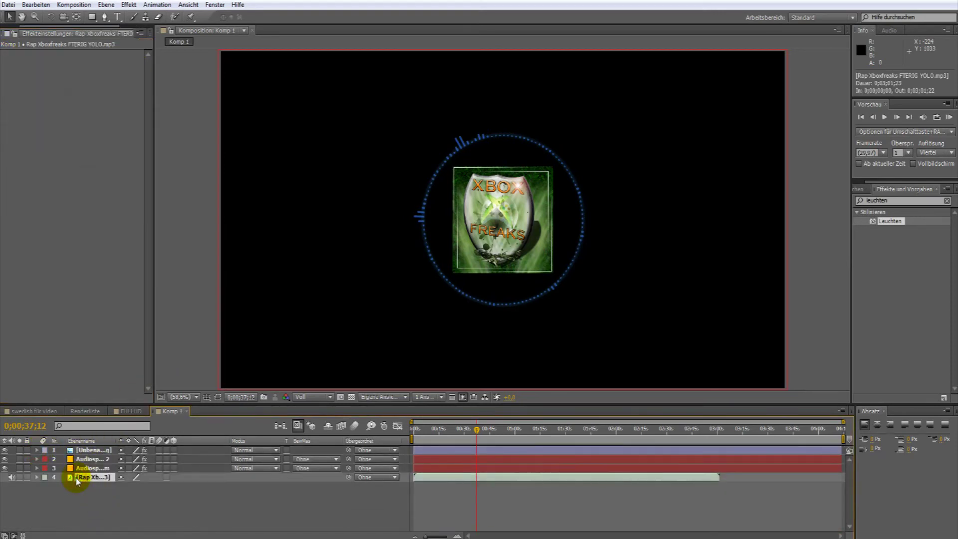
click(37, 478)
click(45, 487)
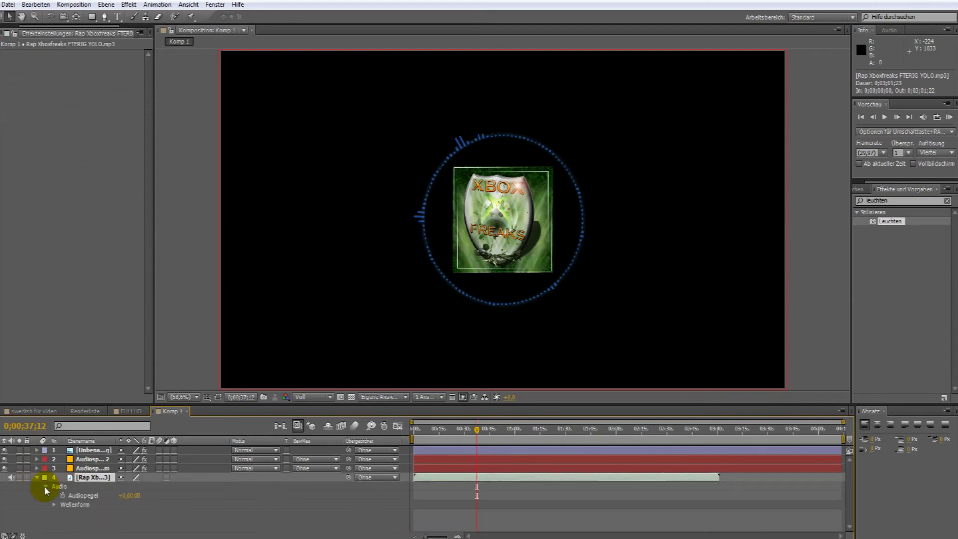
click(37, 477)
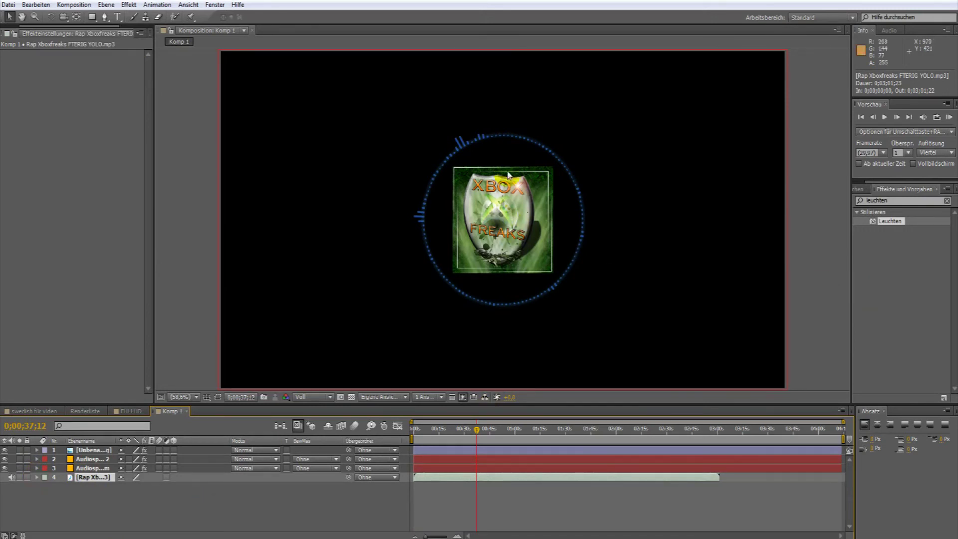
click(507, 212)
click(372, 479)
- Clear the effects search and apply Bässe und Höhen from Audio to the rap MP3 layer
click(947, 200)
click(891, 199)
text(f)
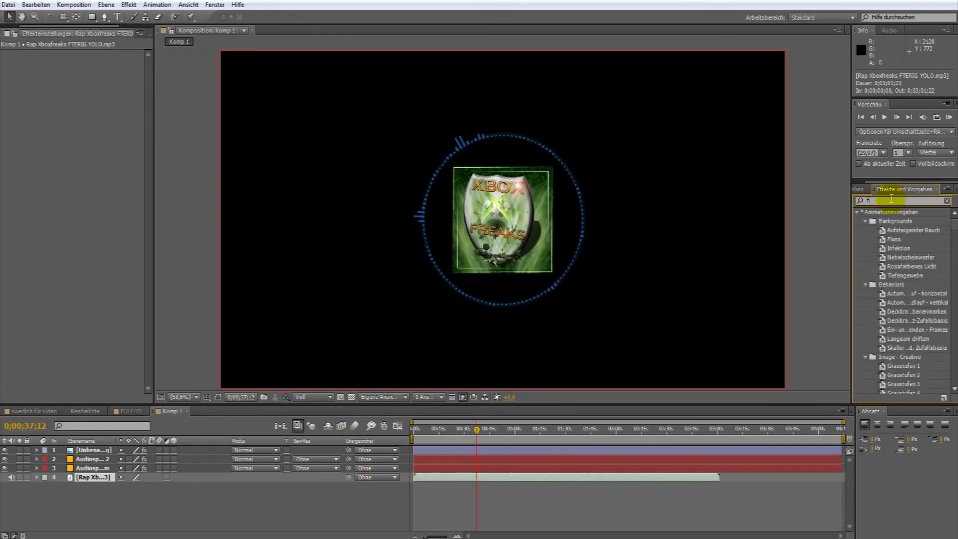
key(BackSpace)
click(858, 231)
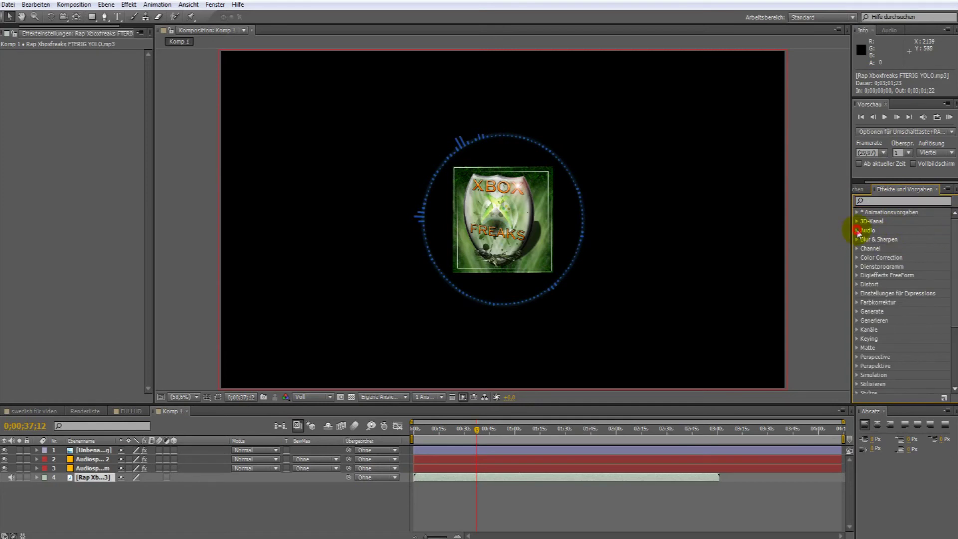
click(899, 239)
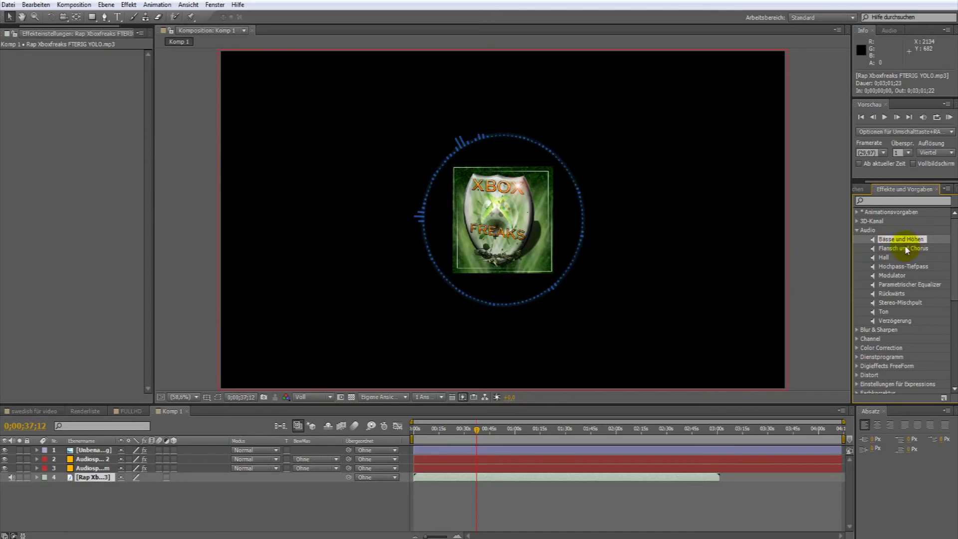
drag(904, 241, 84, 483)
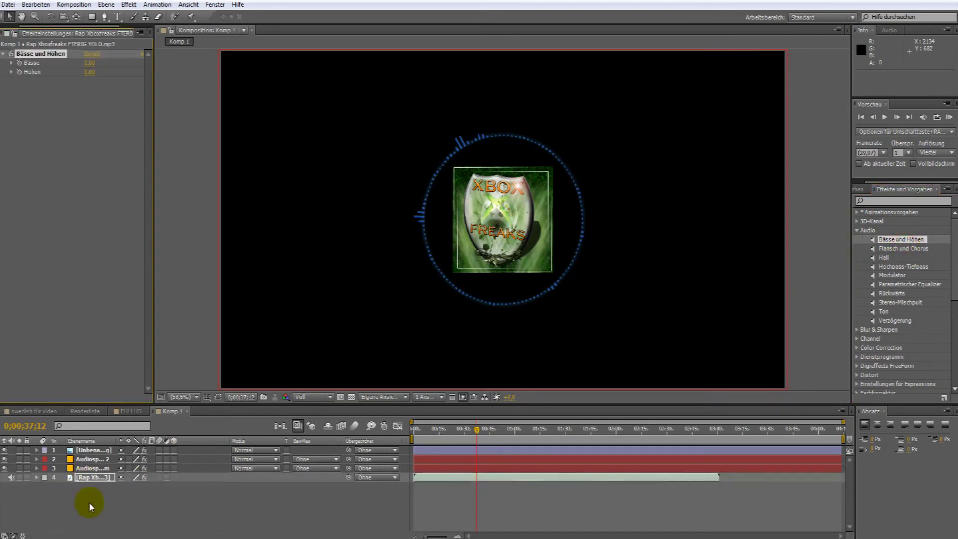
- Set Höhen to -100 and Bässe to 54
click(12, 72)
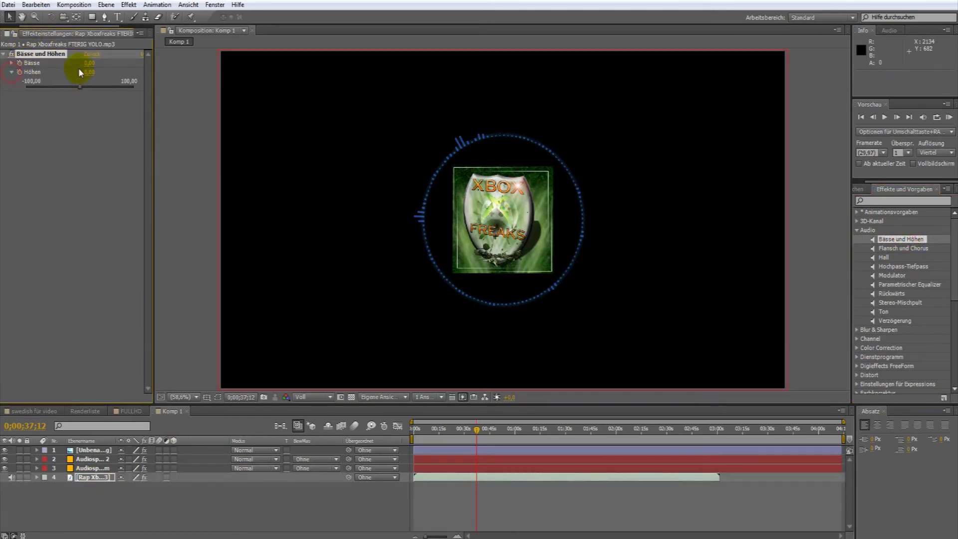
drag(80, 87, 92, 88)
click(86, 480)
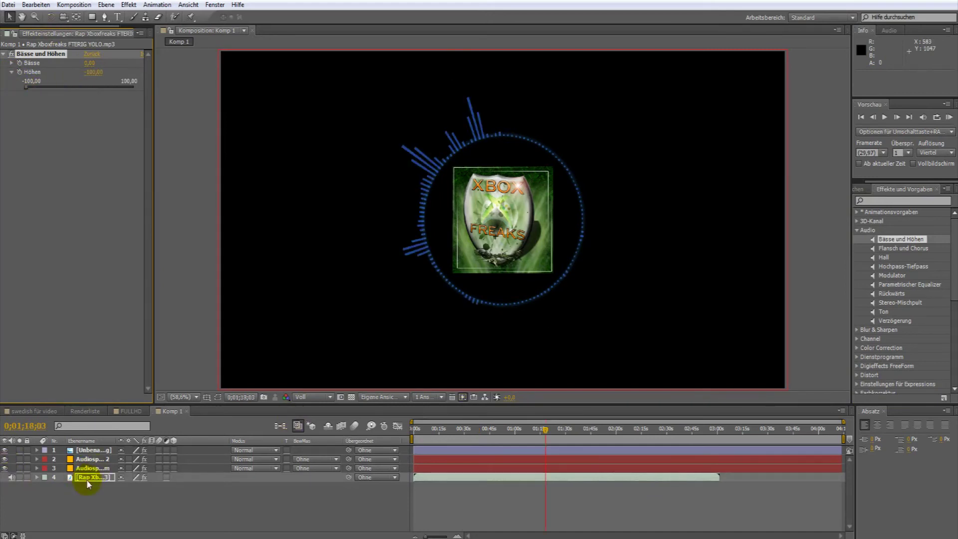
click(54, 55)
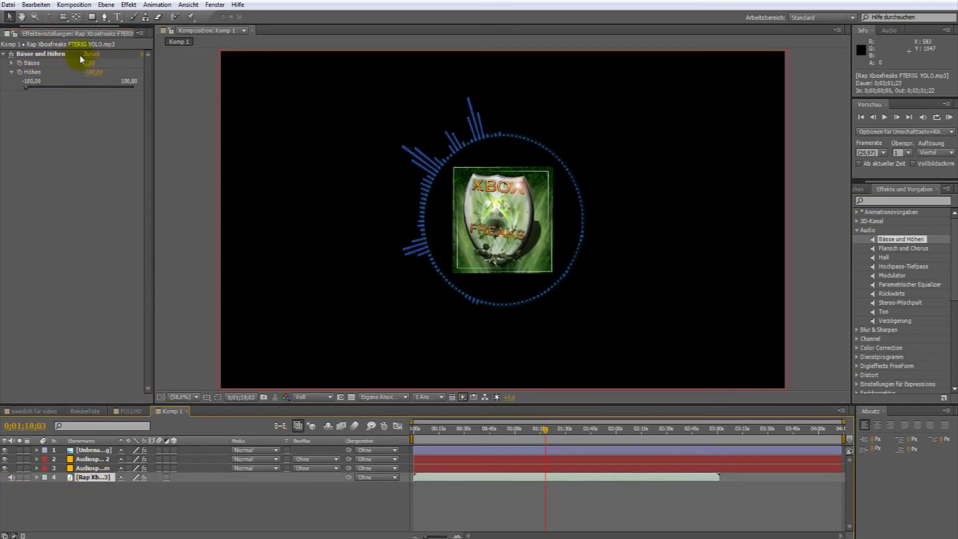
drag(89, 62, 125, 69)
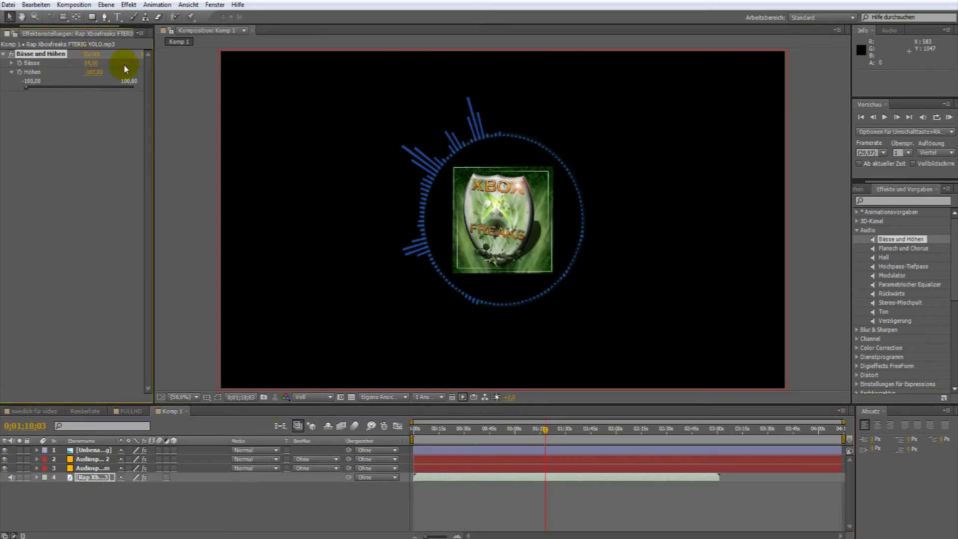
- Run Keyframe-Assistenten > Audio in Keyframes konvertieren on the rap MP3 layer
right_click(88, 481)
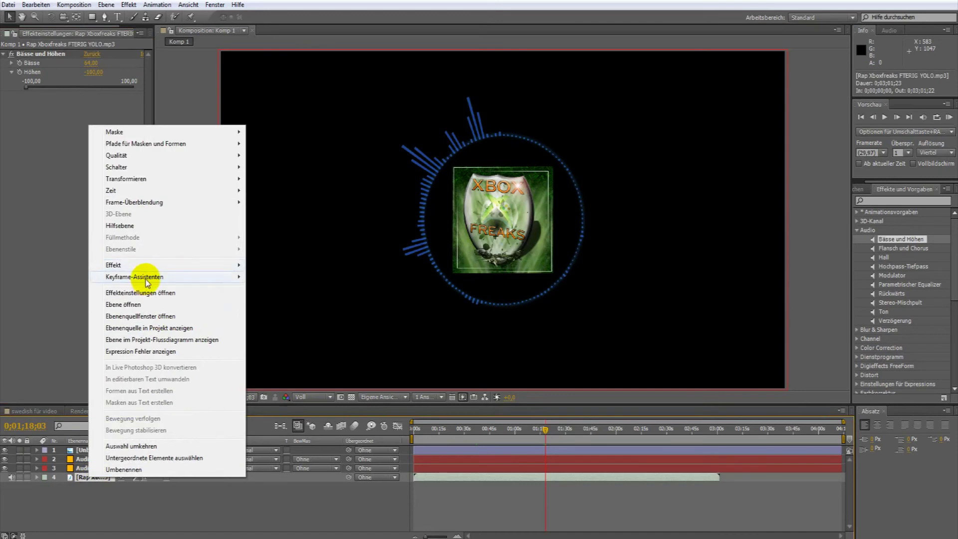
mouse_move(148, 280)
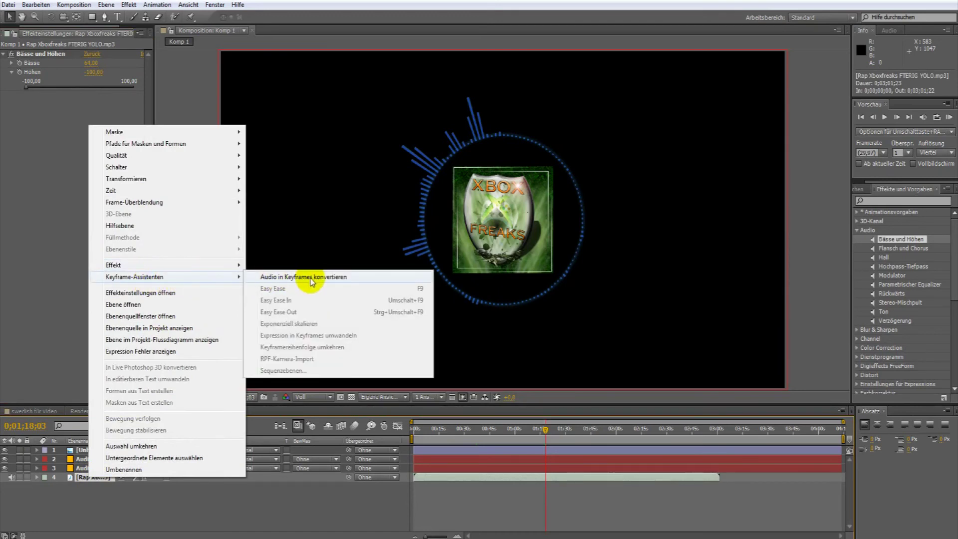
click(265, 278)
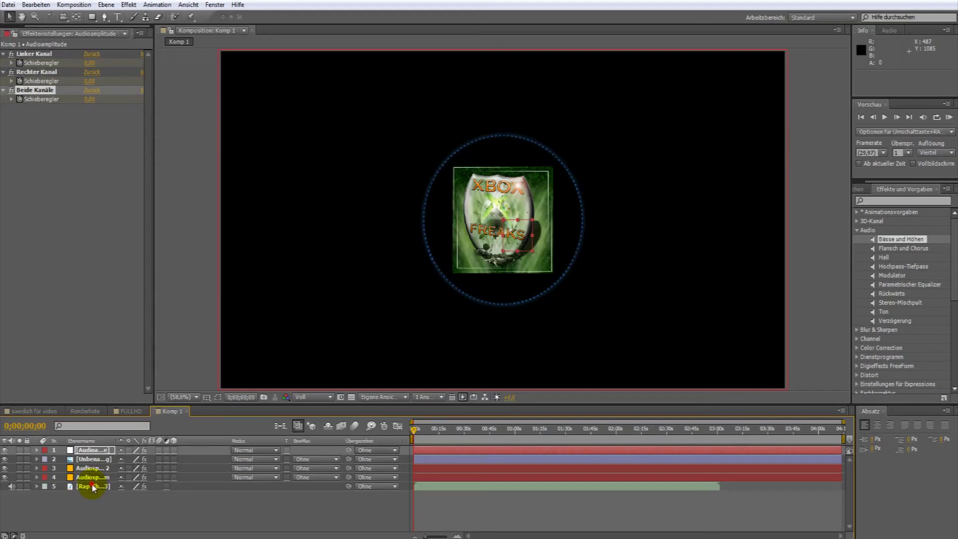
- Delete Bässe und Höhen from the music layer and expand the Audioamplitude layer's channel effects
click(92, 486)
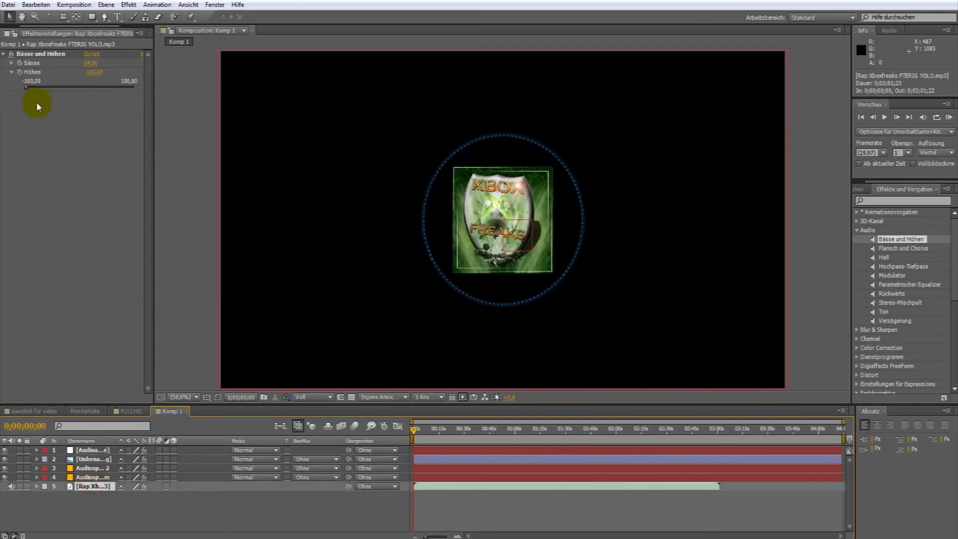
click(40, 54)
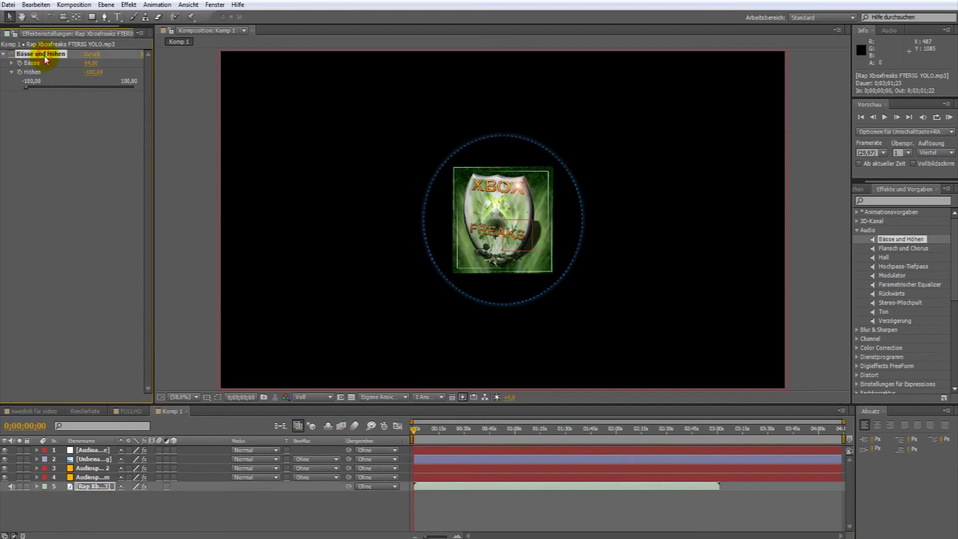
key(Delete)
click(93, 450)
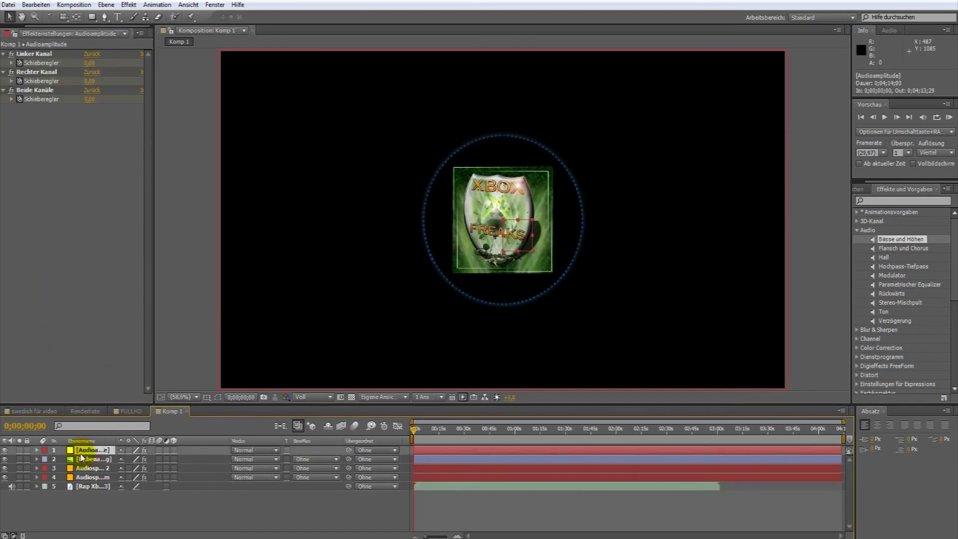
click(37, 451)
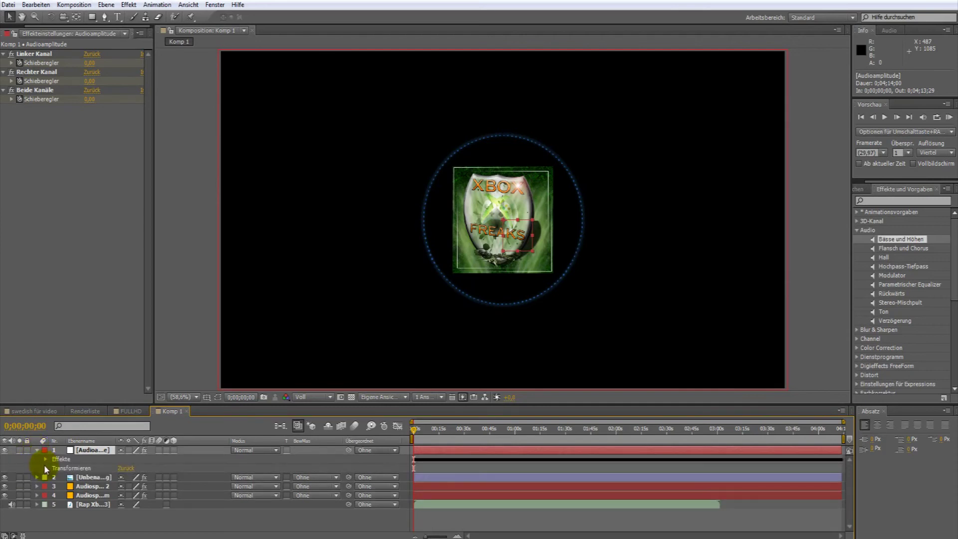
click(46, 459)
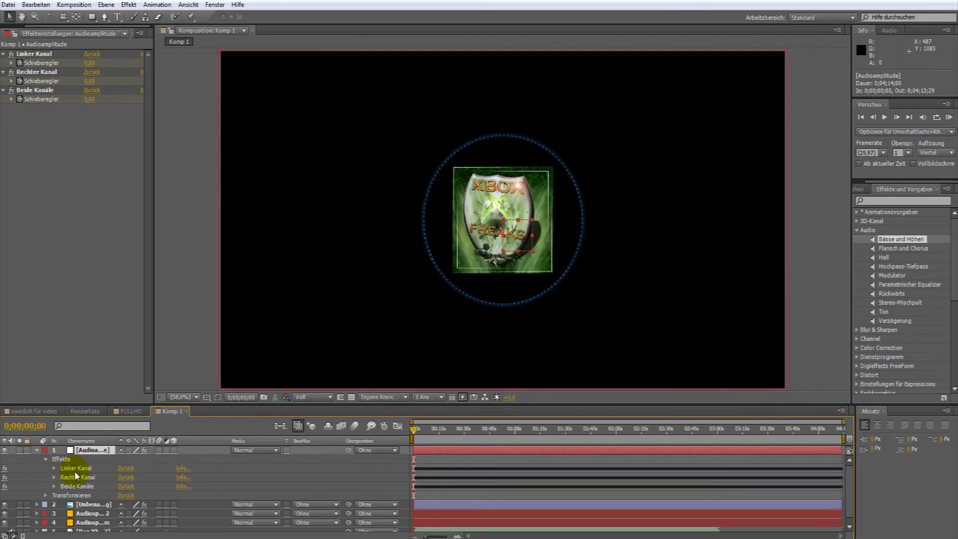
click(75, 470)
click(70, 477)
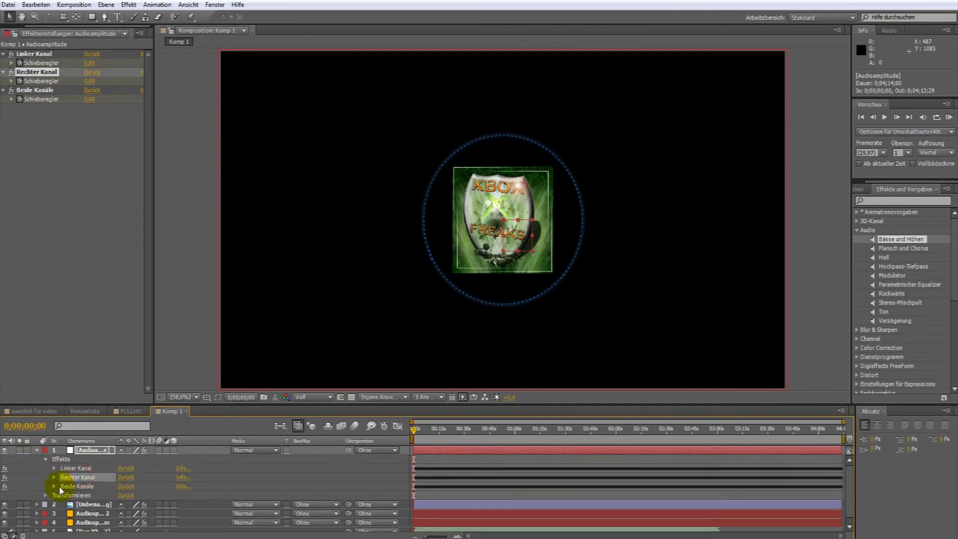
click(55, 486)
click(73, 486)
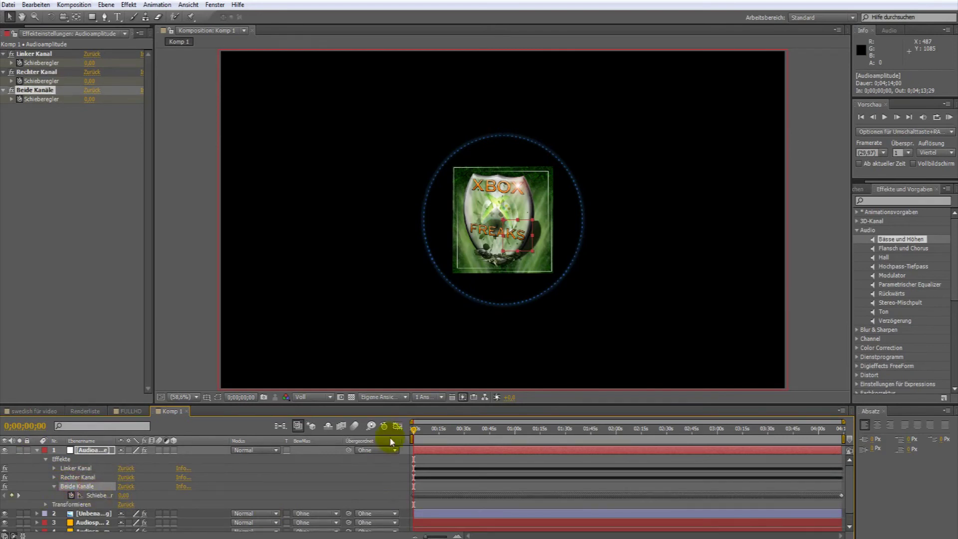
- Set the preview resolution to one third and copy the Beide Kanäle slider keyframes
drag(414, 434, 402, 438)
click(98, 498)
click(306, 398)
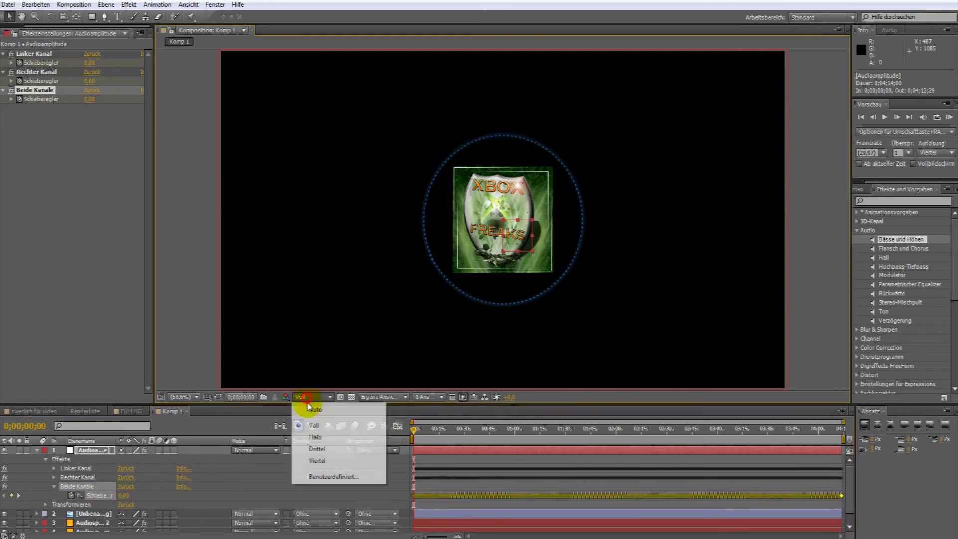
click(317, 448)
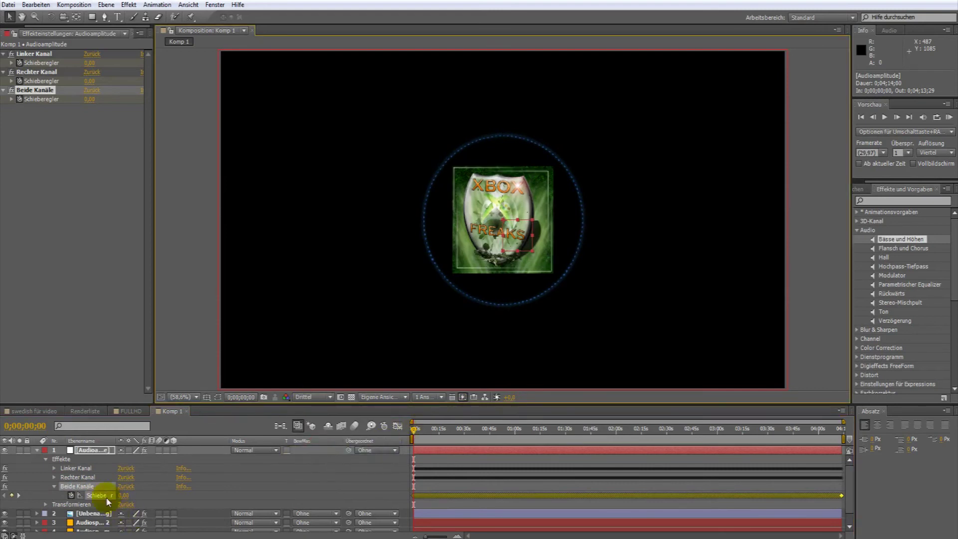
click(156, 477)
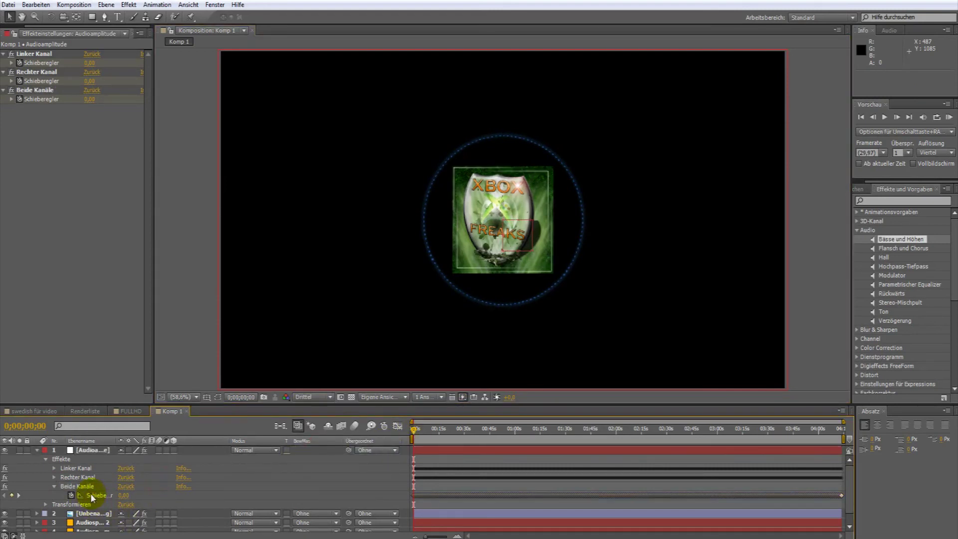
click(92, 494)
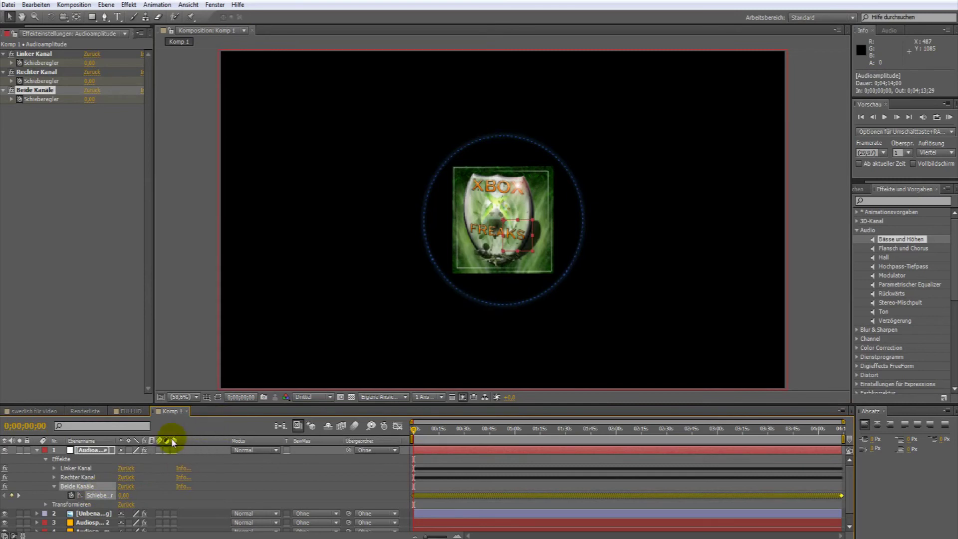
key(ctrl+c)
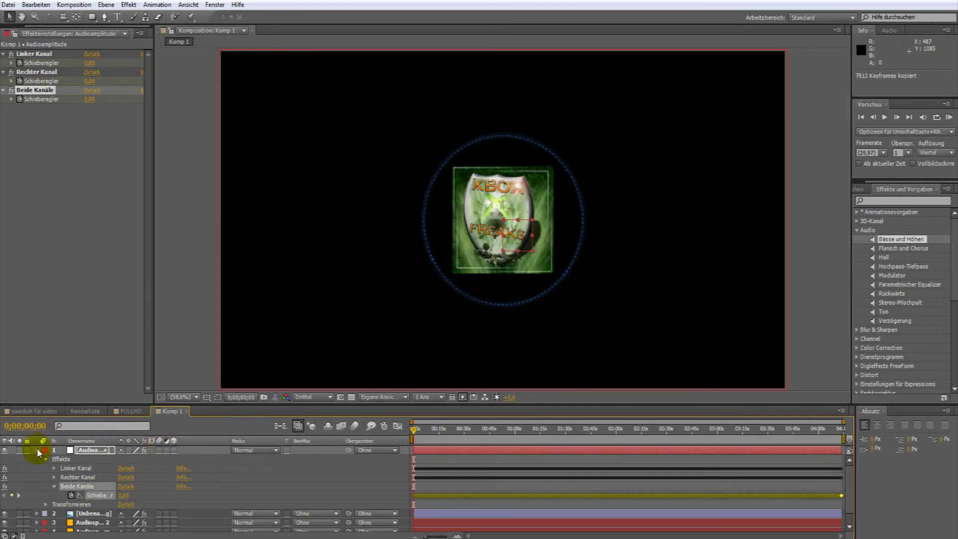
- Collapse the Audioamplitude layer and reveal the logo layer's effects
click(37, 450)
click(36, 459)
click(70, 466)
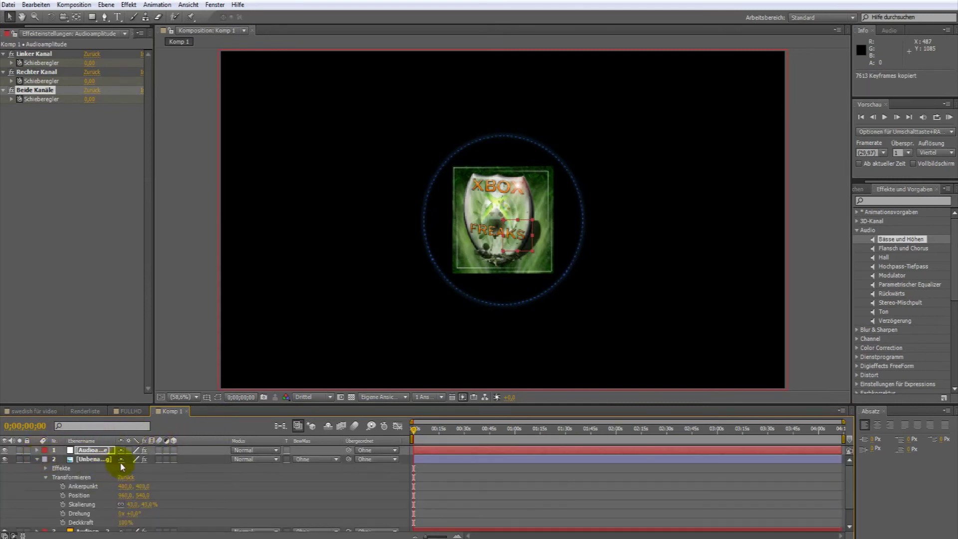
click(46, 477)
click(45, 469)
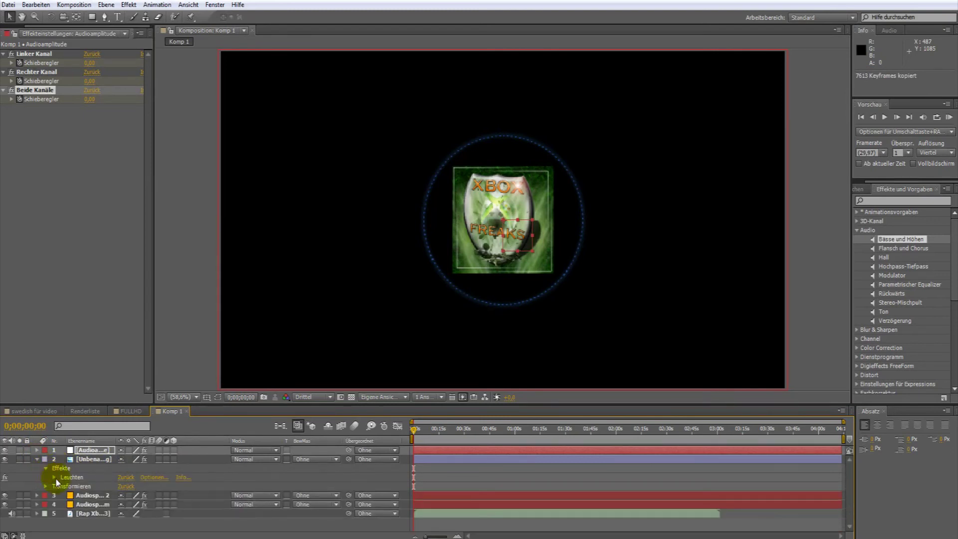
- Paste the audio keyframes onto Leuchten Intensität and preview at full (Voll) resolution
click(54, 477)
click(86, 487)
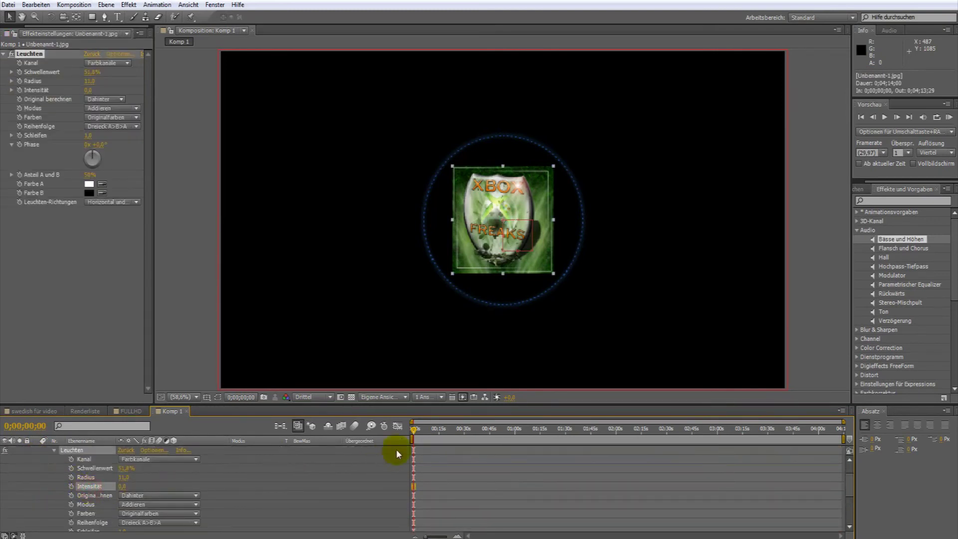
key(ctrl+v)
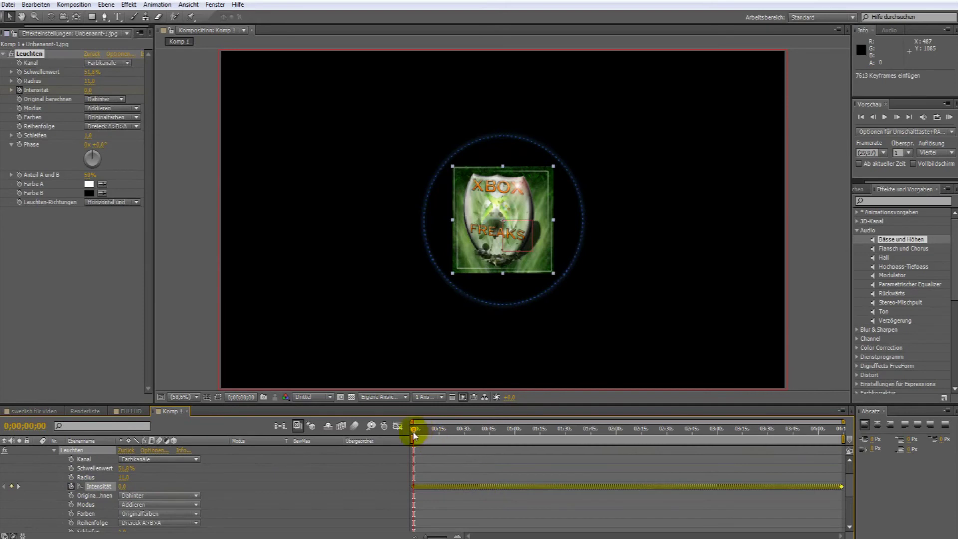
drag(421, 438, 526, 438)
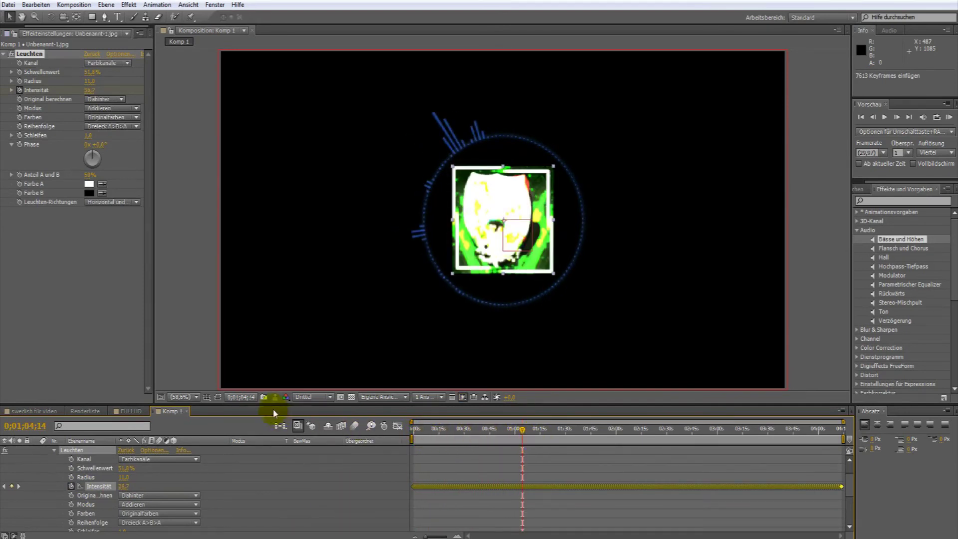
click(304, 397)
click(319, 426)
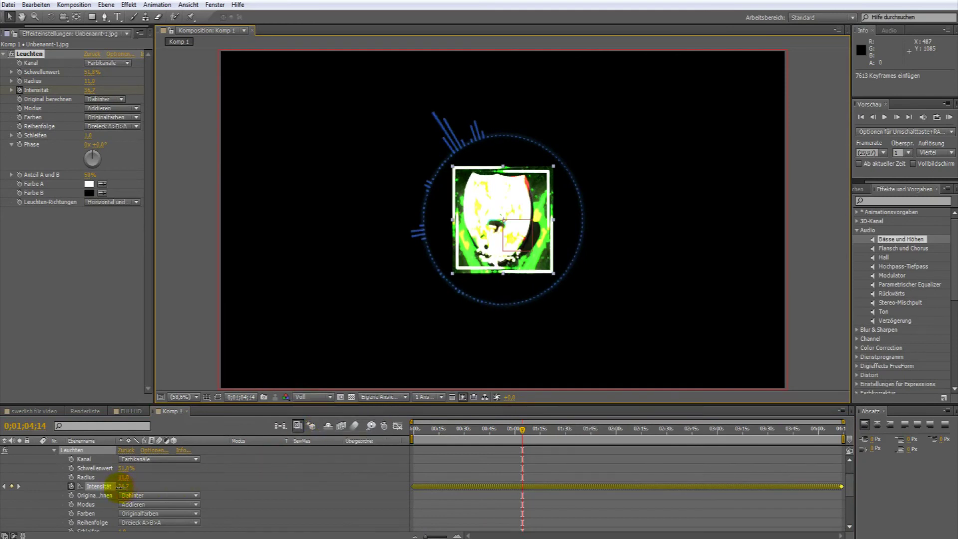
- Fine-tune the glow intensity and raise Schwellenwert to 82,4%, checking frames around 34–38 seconds
mouse_move(118, 487)
mouse_down()
mouse_move(111, 488)
mouse_move(122, 495)
mouse_move(75, 492)
mouse_up()
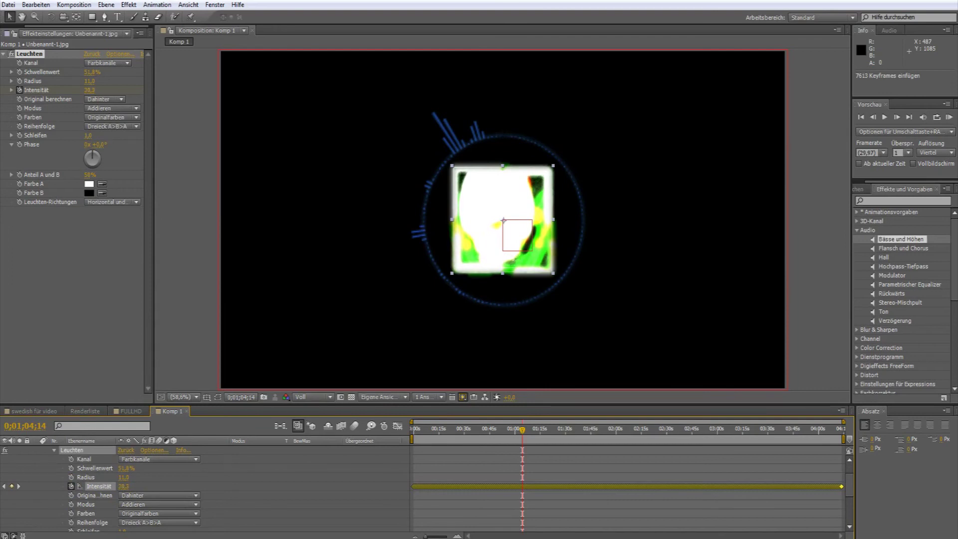
drag(123, 486, 747, 38)
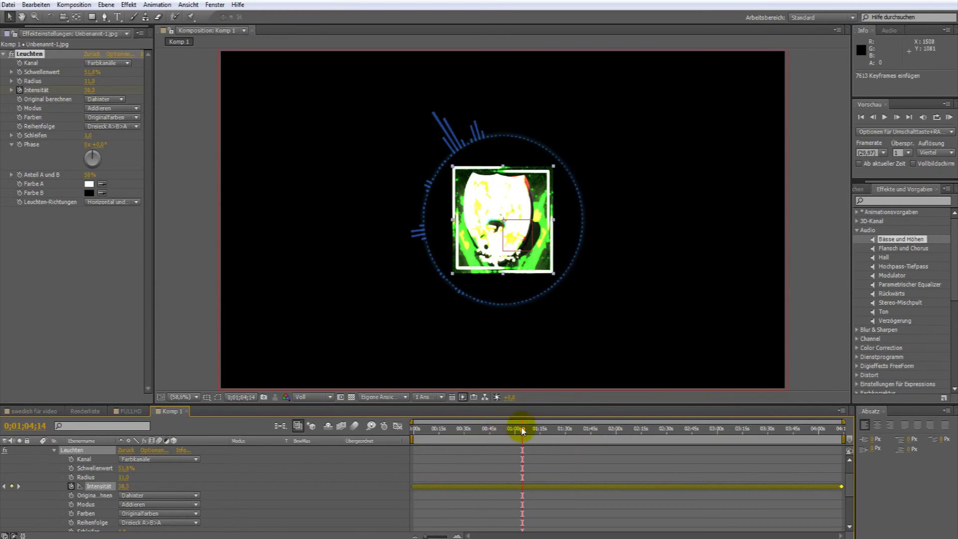
drag(523, 431, 479, 429)
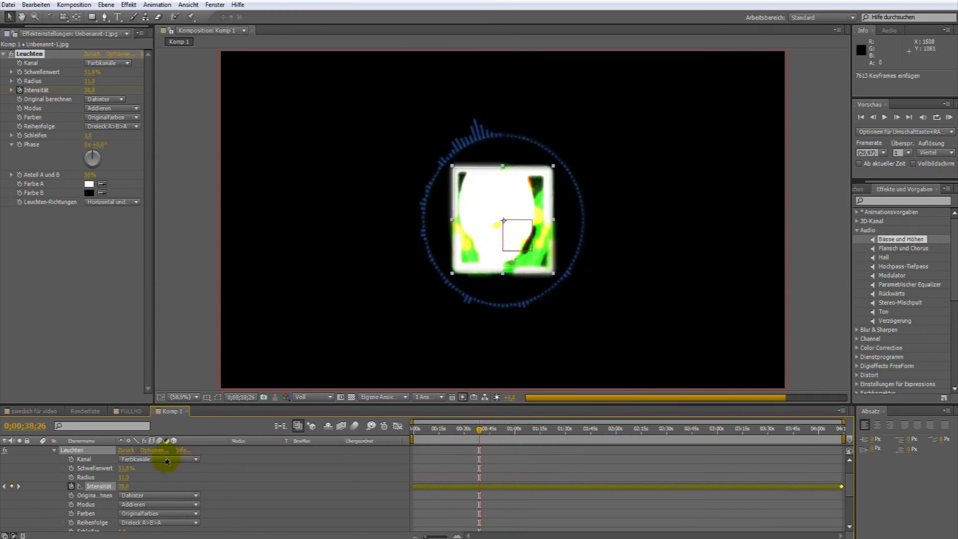
mouse_move(122, 468)
mouse_down()
mouse_move(161, 467)
mouse_move(136, 466)
mouse_up()
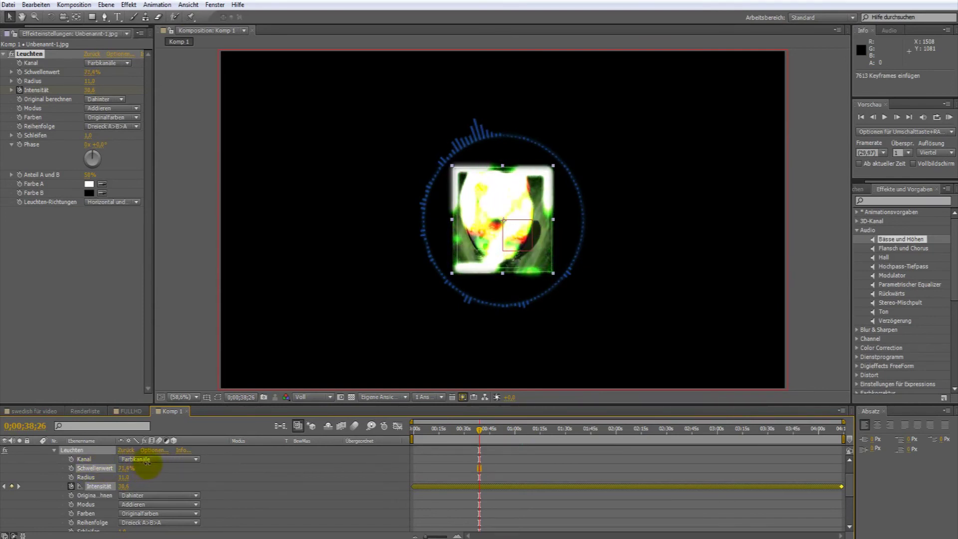
drag(135, 466, 160, 468)
click(496, 449)
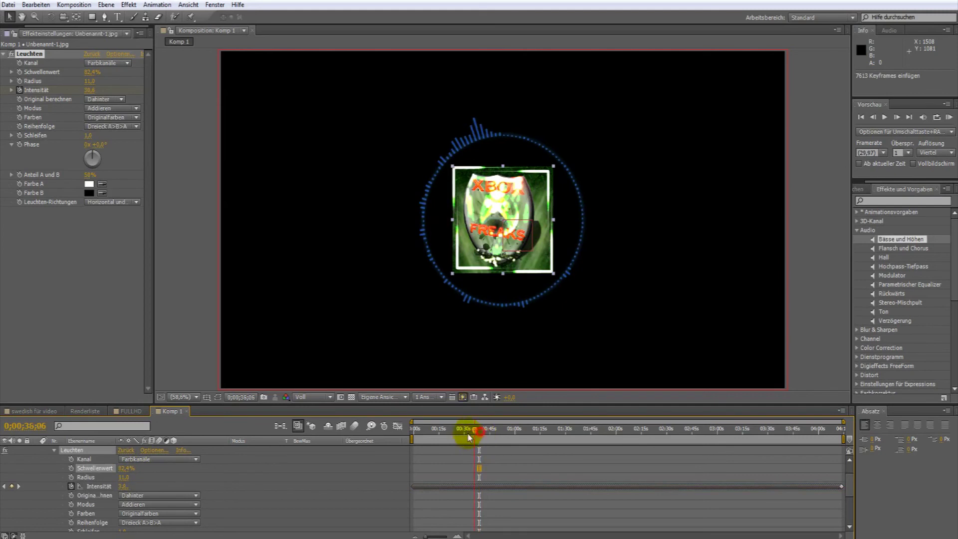
drag(476, 431, 601, 430)
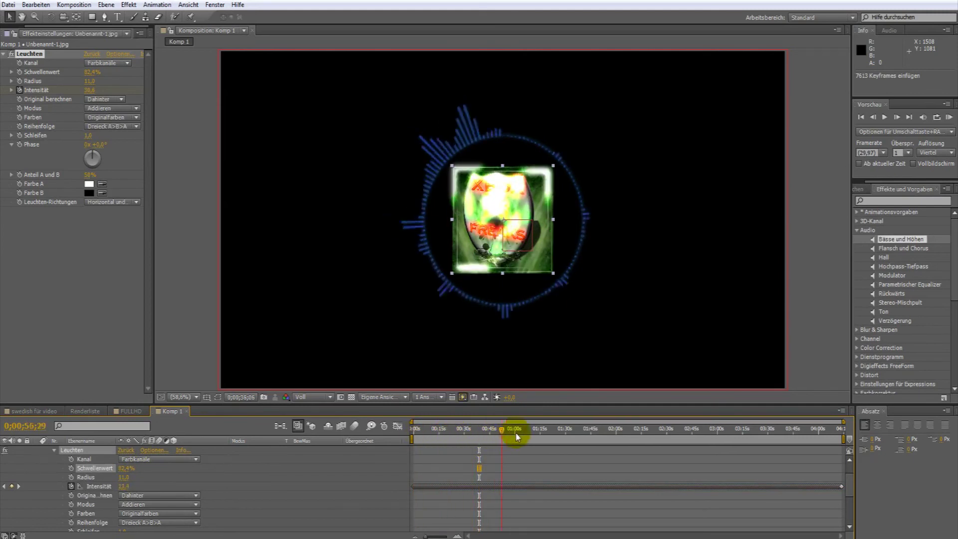
- Set Leuchten Schwellenwert to 54,5% and Radius to 7,0, then lower Intensität slightly
drag(126, 468, 35, 485)
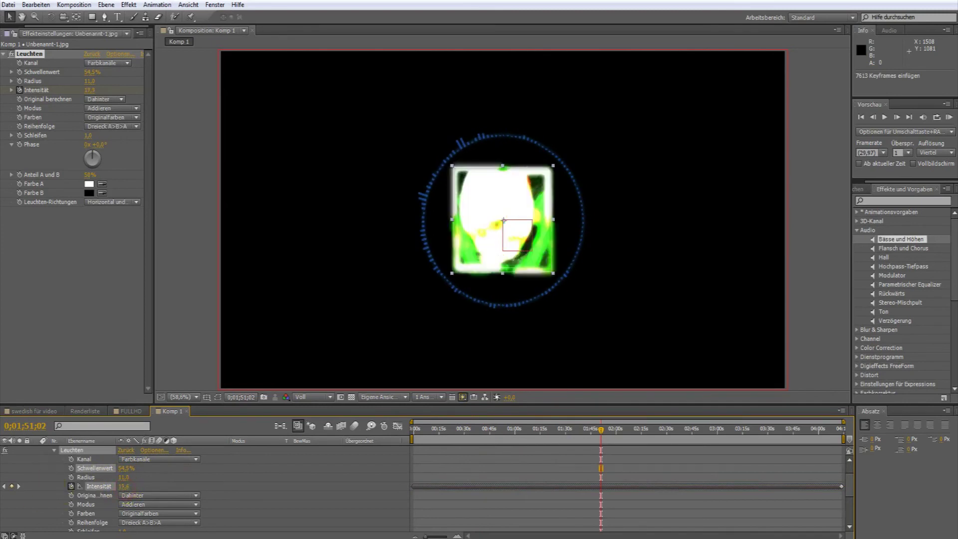
click(155, 417)
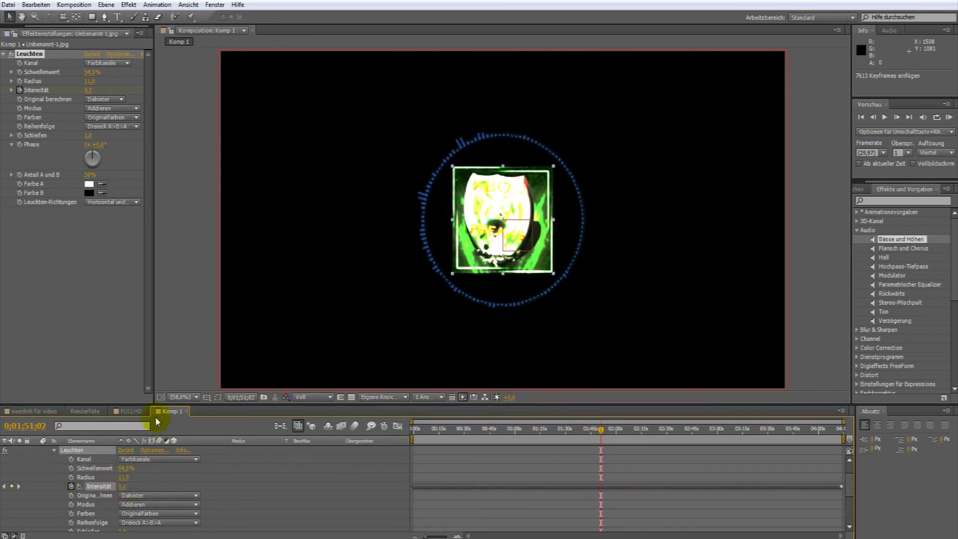
drag(124, 478, 120, 484)
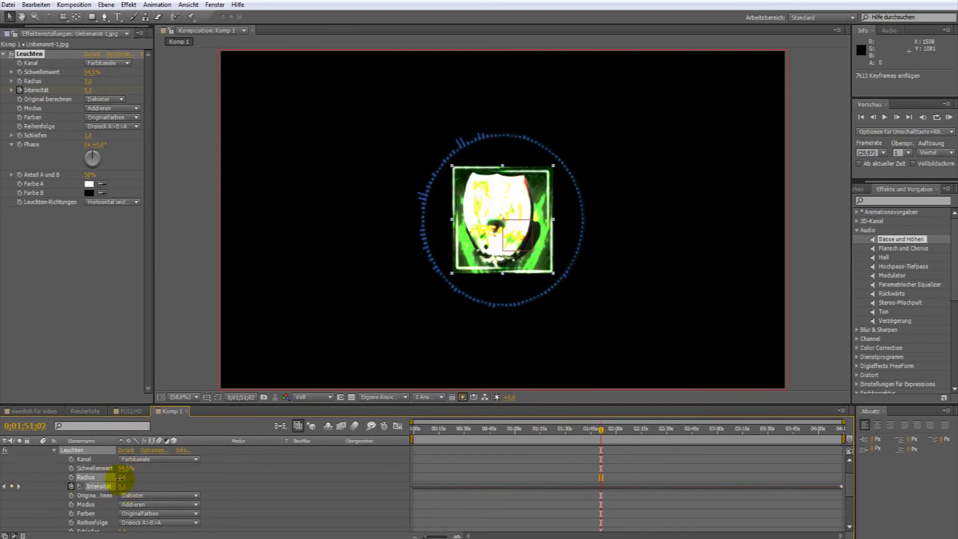
drag(604, 436, 429, 438)
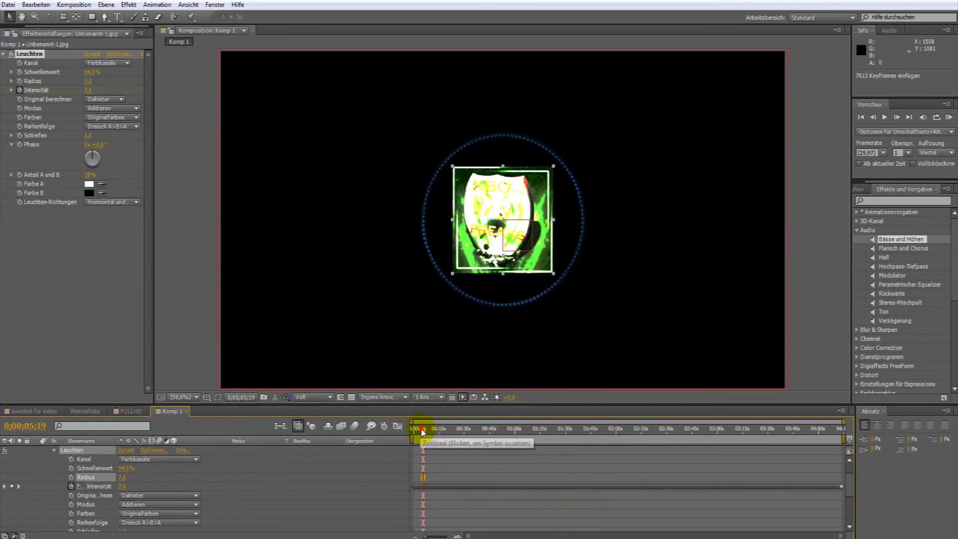
drag(429, 438, 486, 430)
click(98, 486)
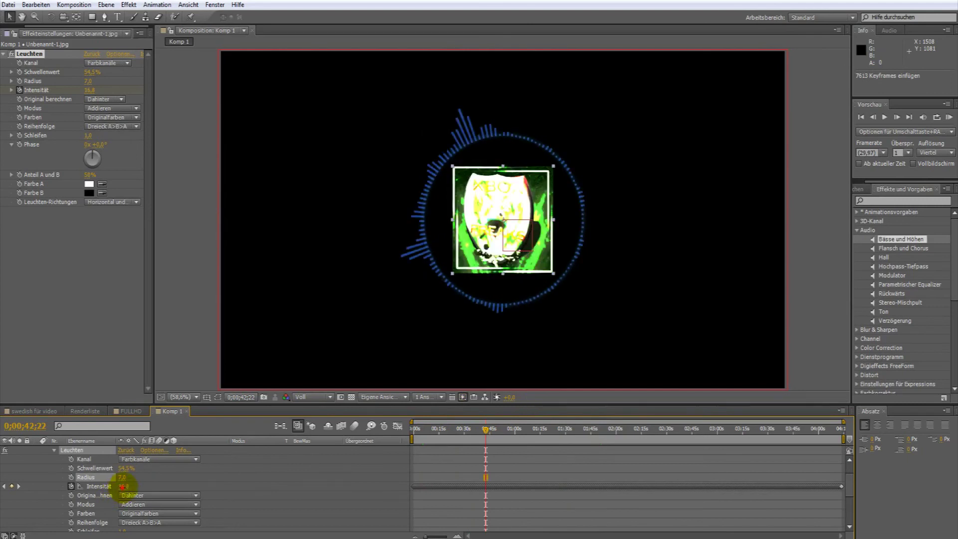
drag(122, 486, 116, 486)
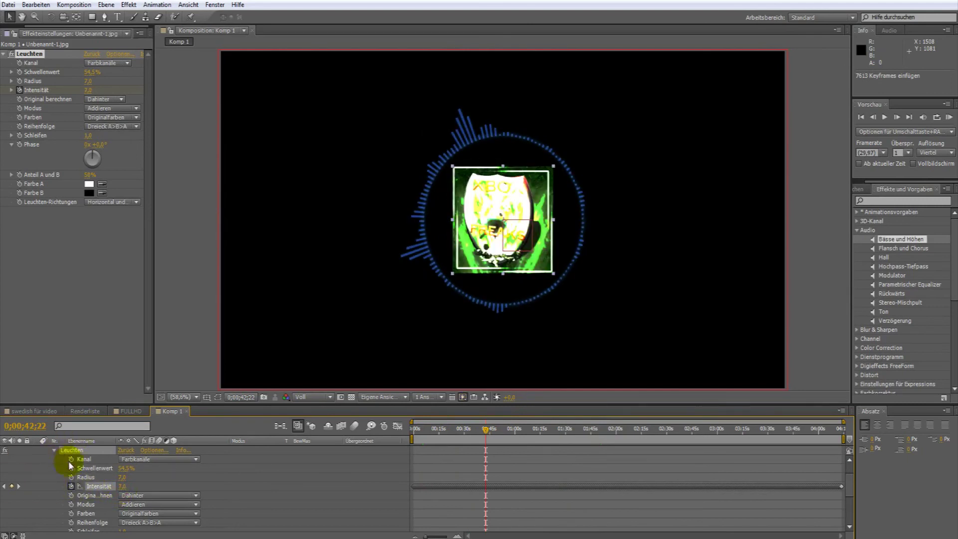
- Paste the audio keyframes onto the logo's Deckkraft property
click(54, 452)
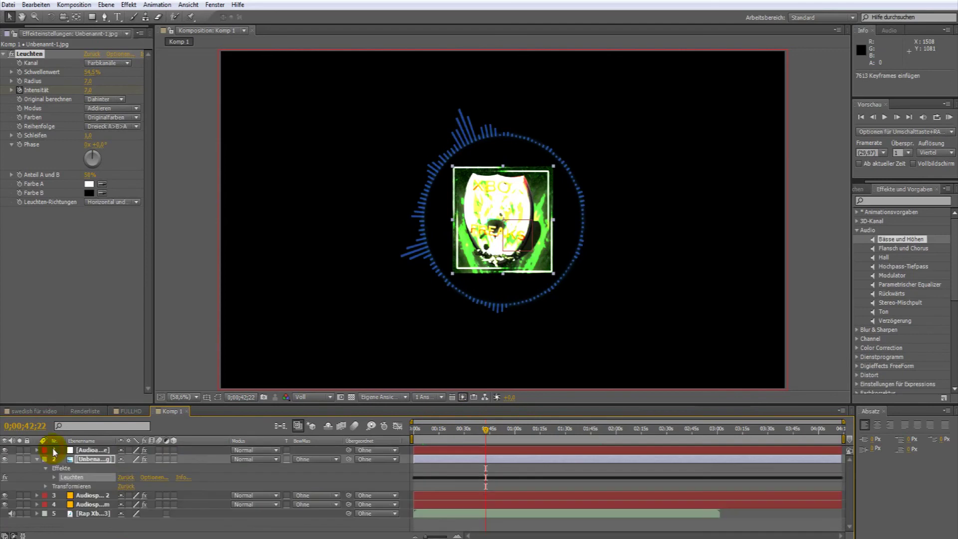
click(44, 487)
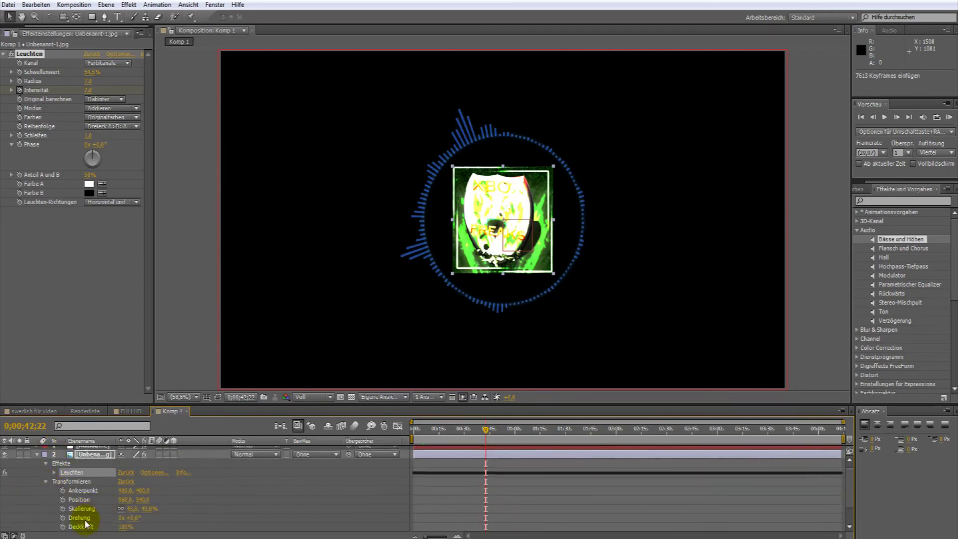
click(82, 519)
click(84, 527)
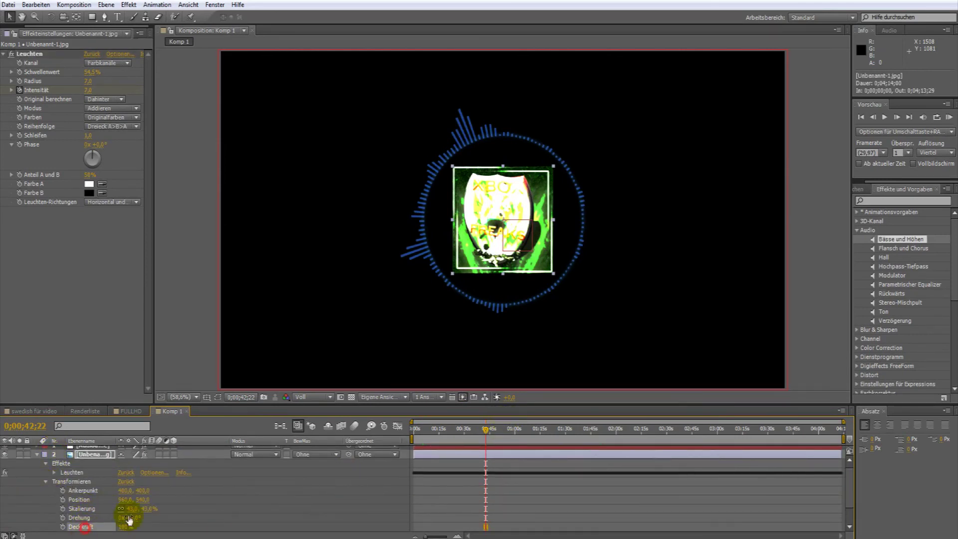
key(Home)
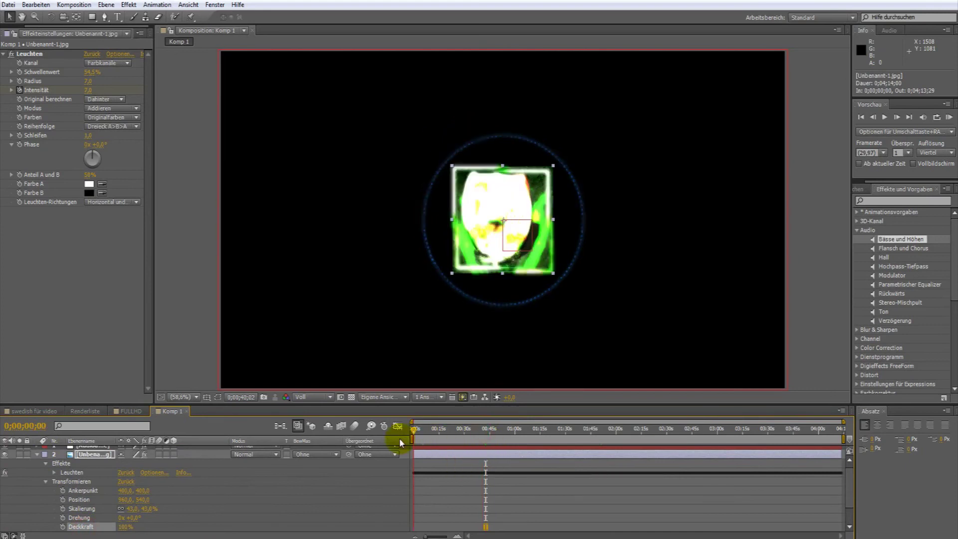
key(ctrl+v)
- Preview the logo fading along the timeline and raise Deckkraft to 23%
click(417, 433)
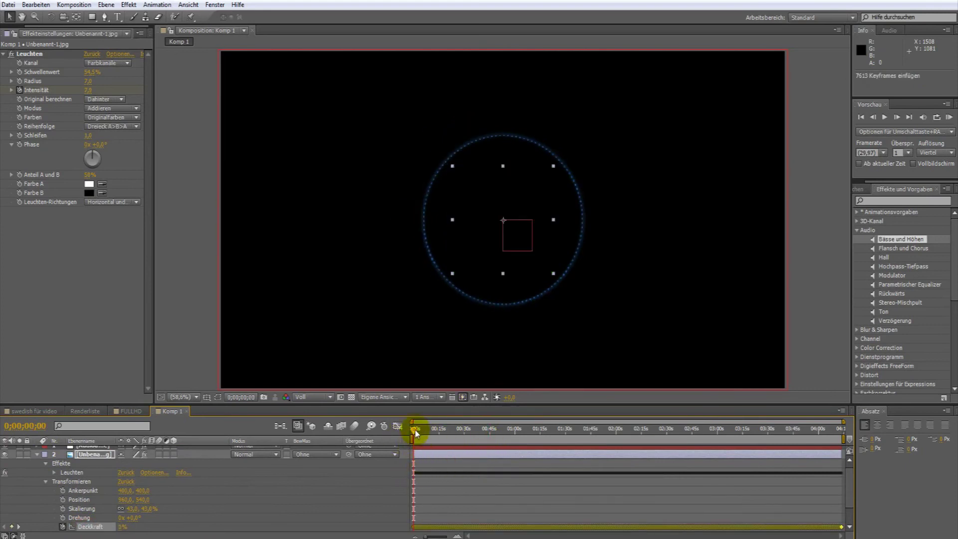
drag(423, 428, 607, 428)
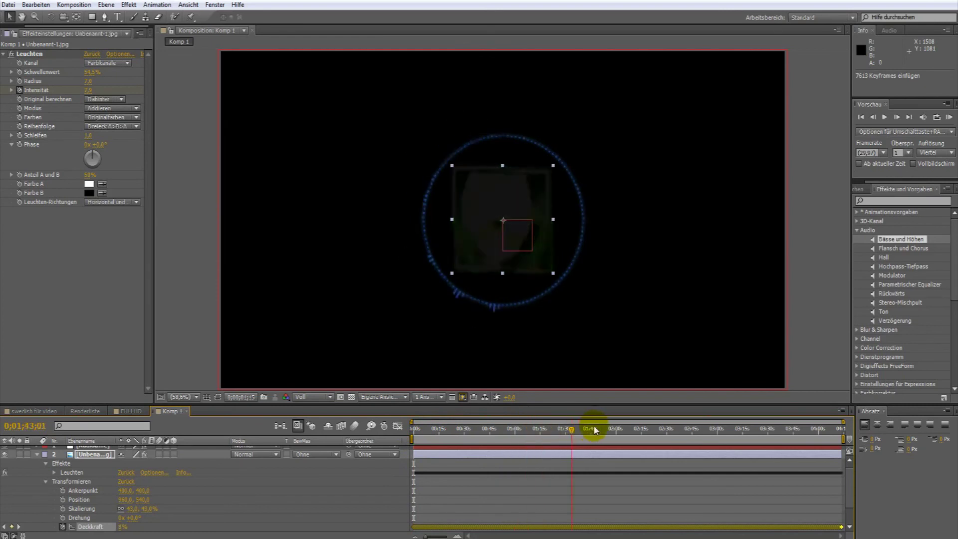
click(121, 528)
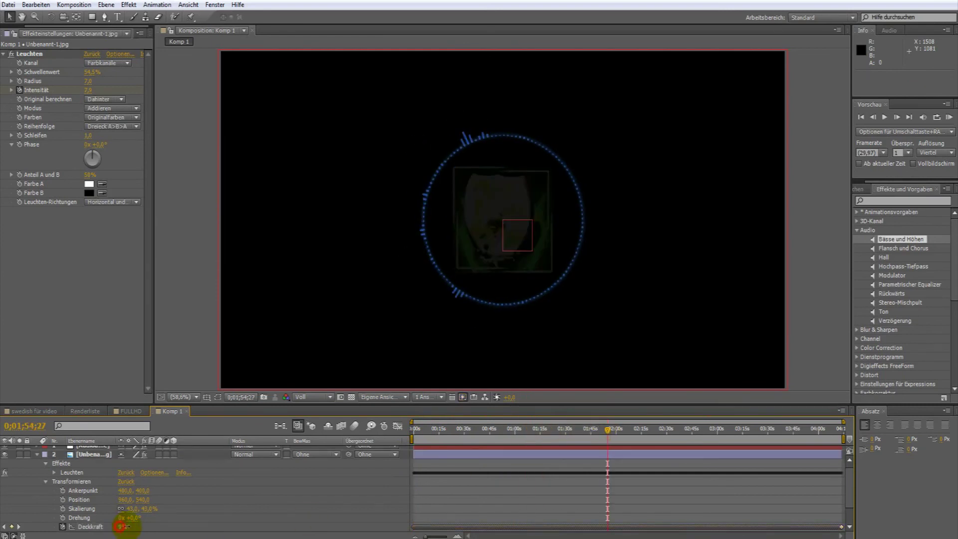
mouse_move(121, 527)
mouse_down()
mouse_move(601, 471)
mouse_move(604, 435)
mouse_move(733, 434)
mouse_up()
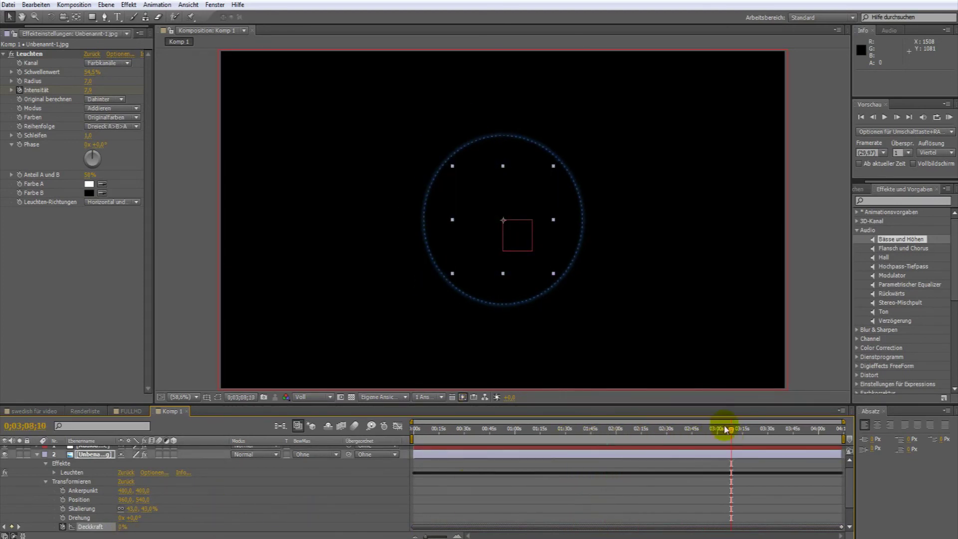
- At about 1:12, raise the logo's opacity to 65%
scroll(618, 491, down, 3)
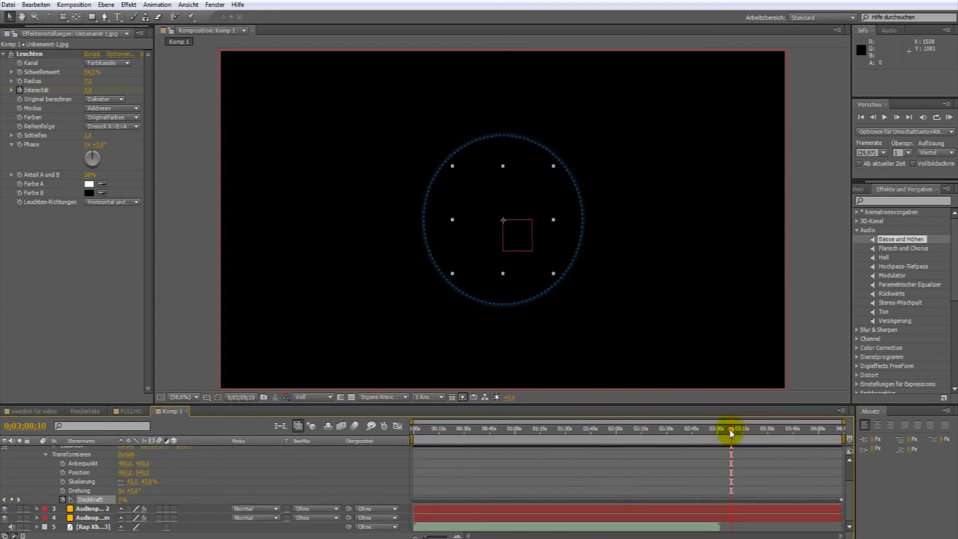
drag(732, 430, 536, 430)
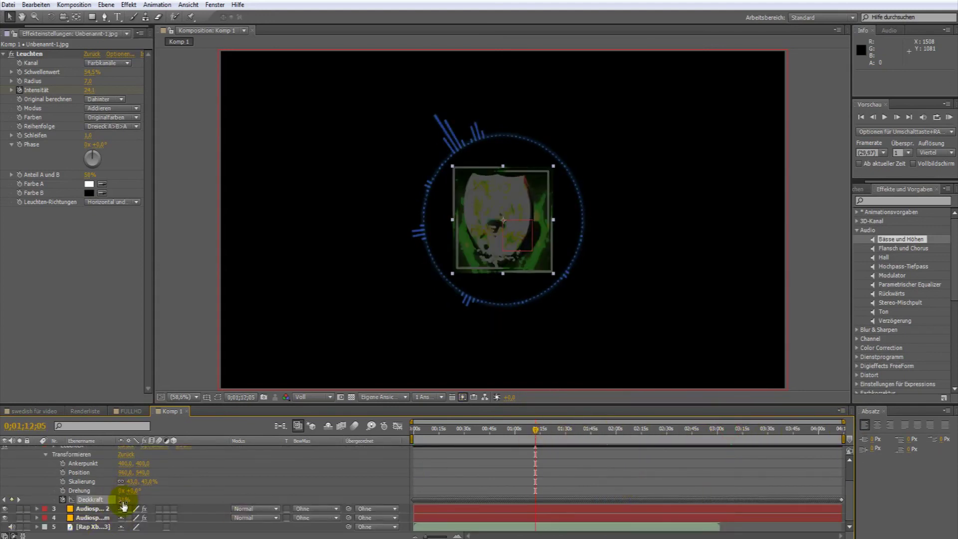
mouse_move(131, 499)
mouse_down()
mouse_move(535, 443)
mouse_move(615, 444)
mouse_up()
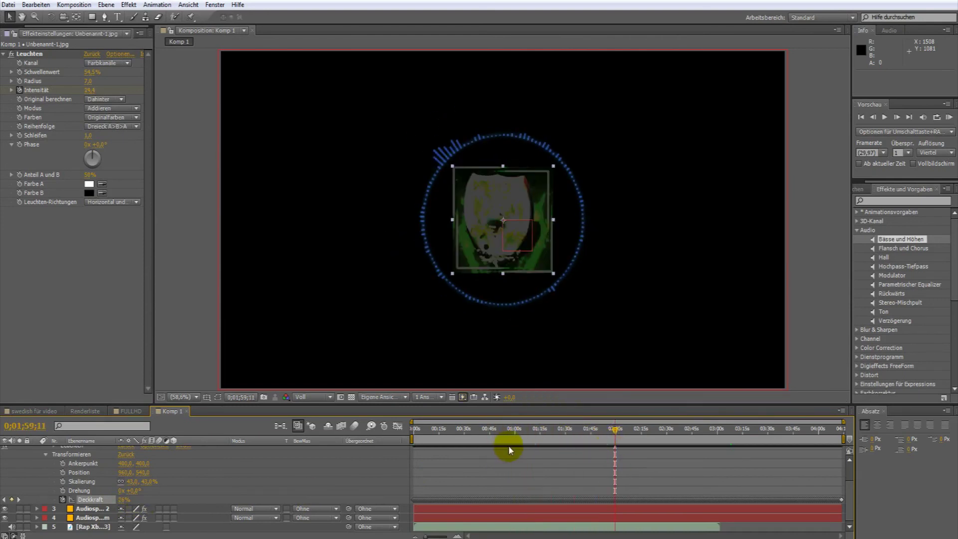
scroll(109, 472, up, 2)
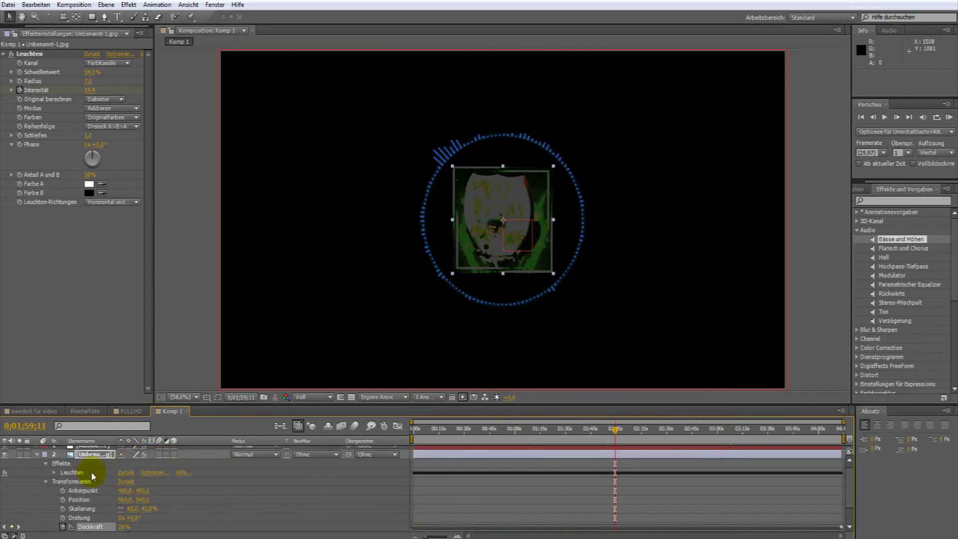
- Keyframe Leuchten Schwellenwert at 72,2% and push the logo's Deckkraft higher
click(54, 472)
scroll(115, 479, down, 2)
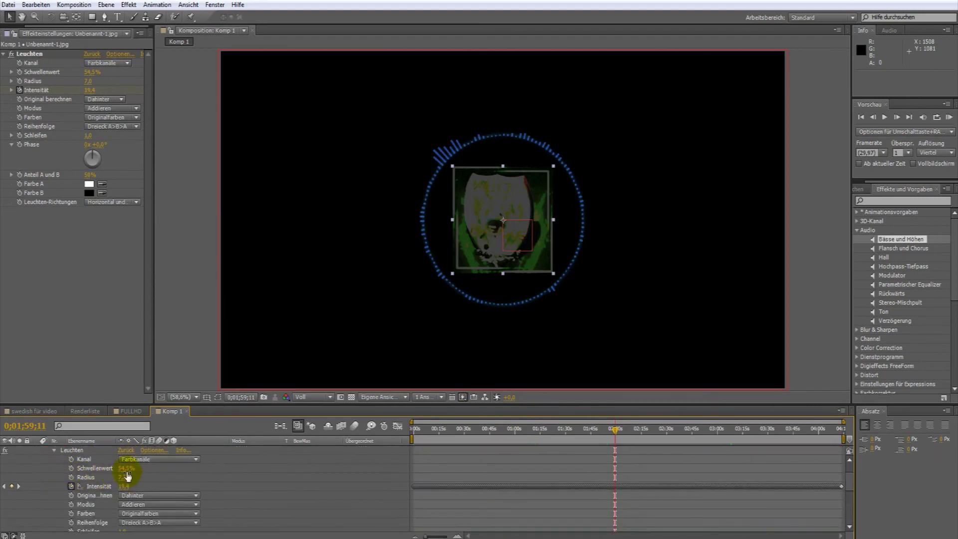
drag(125, 476, 148, 474)
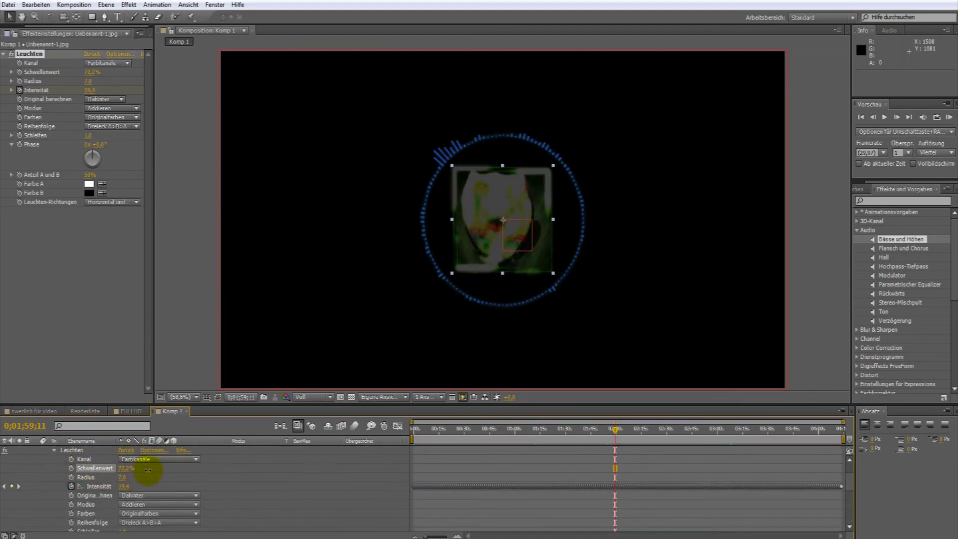
scroll(148, 472, down, 5)
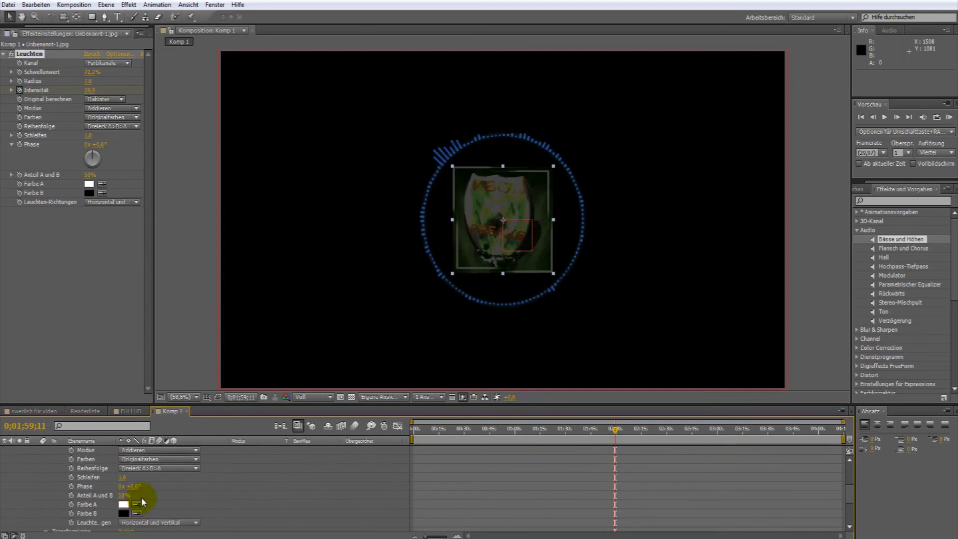
scroll(148, 493, down, 2)
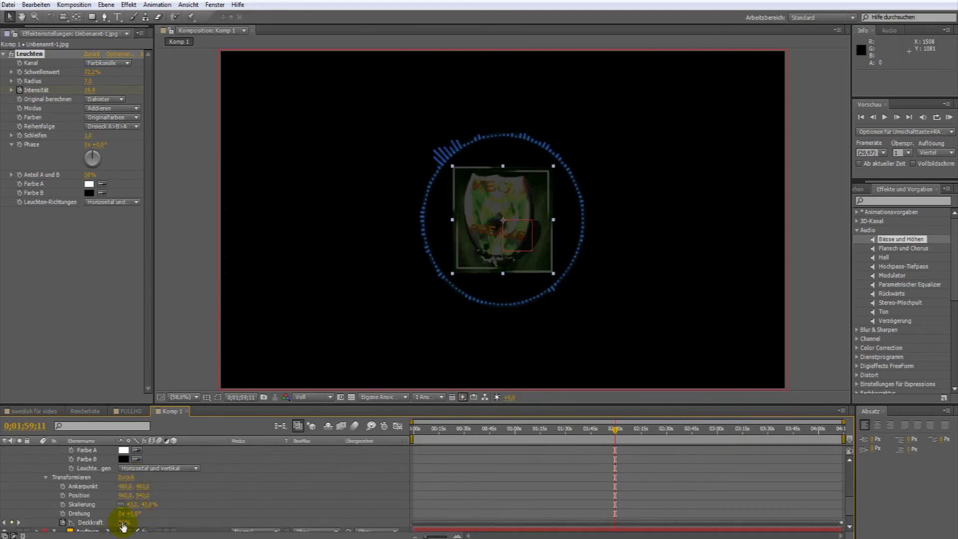
drag(138, 523, 332, 514)
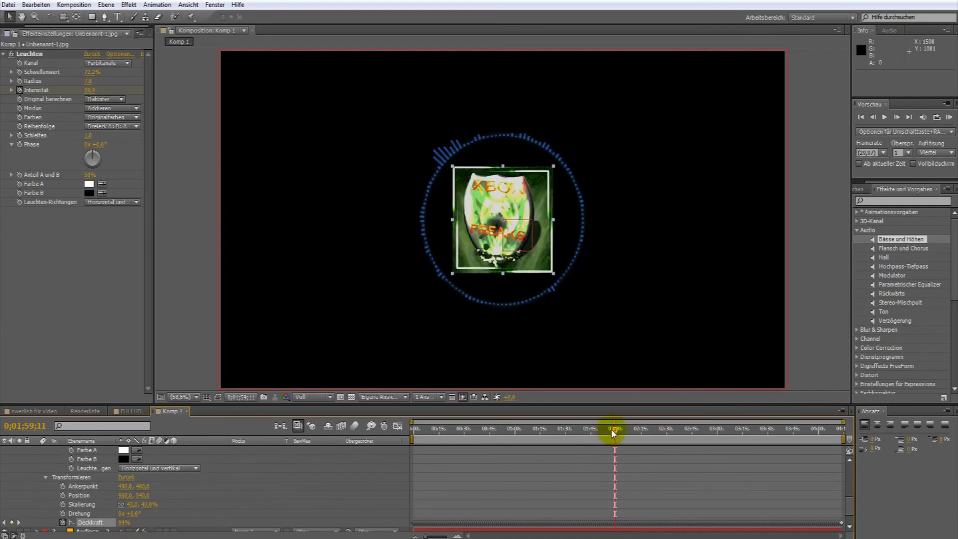
mouse_move(616, 428)
mouse_down()
mouse_move(592, 436)
mouse_move(618, 436)
mouse_move(424, 448)
mouse_up()
- In swedish für video, make spectrum layers 2–4 and the CHILL text layer visible
scroll(52, 468, up, 3)
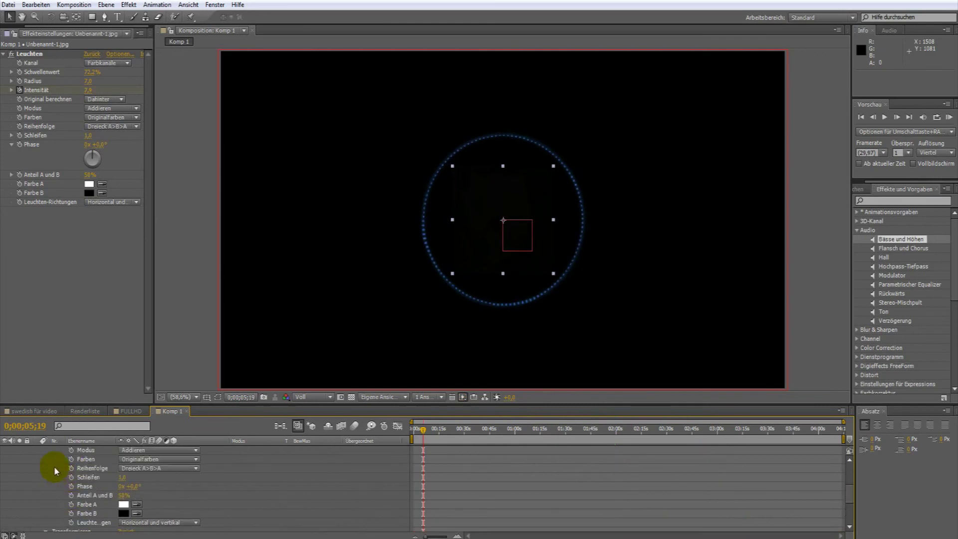
scroll(40, 464, up, 3)
click(44, 468)
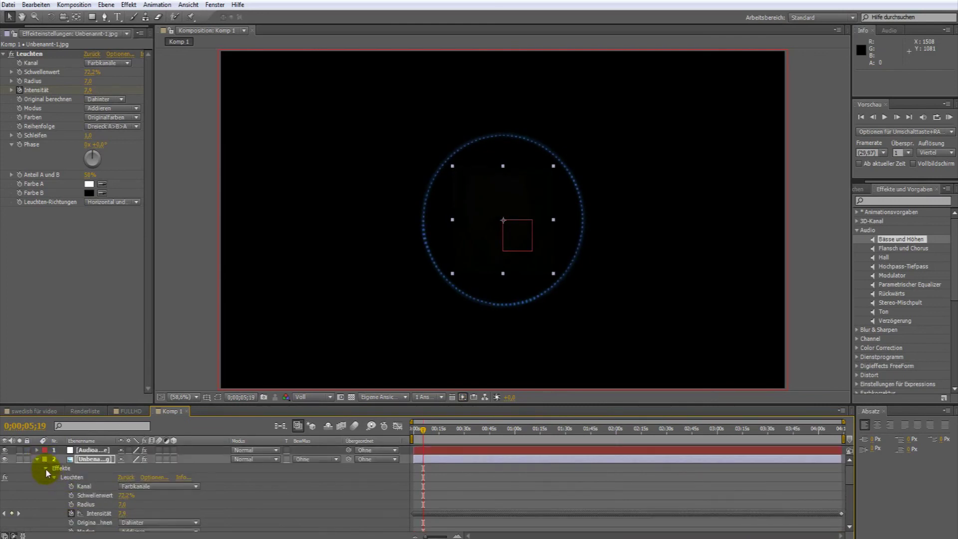
click(37, 461)
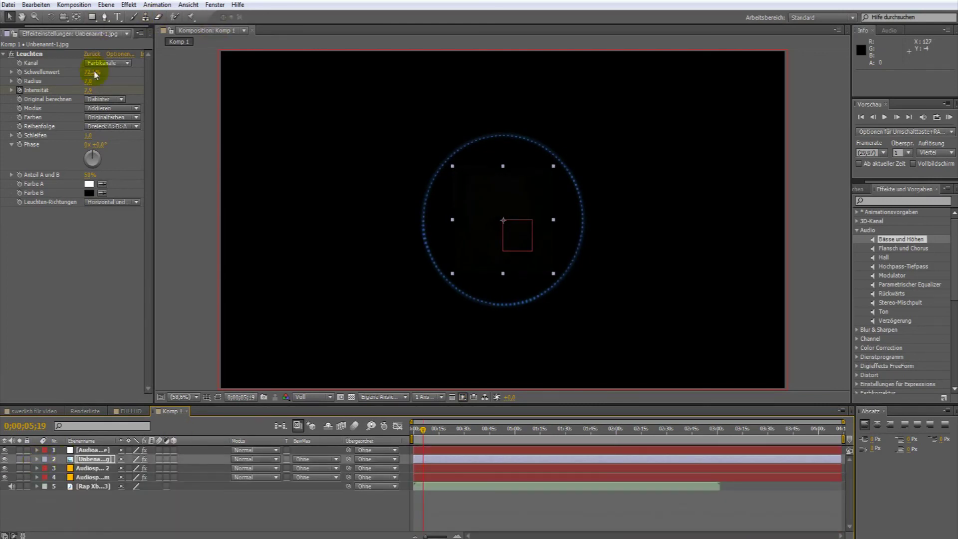
click(36, 412)
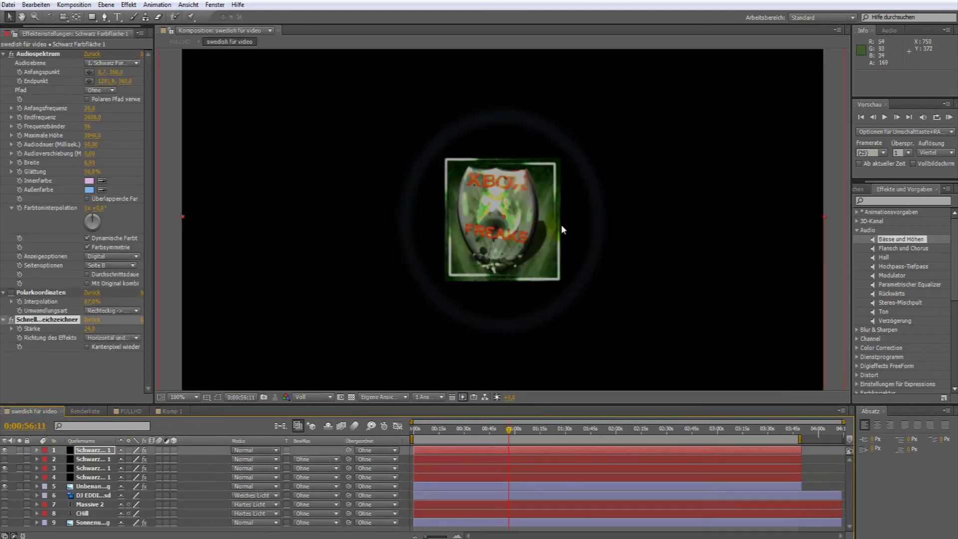
scroll(427, 285, down, 1)
scroll(428, 285, up, 2)
scroll(376, 312, down, 1)
scroll(377, 311, down, 1)
drag(4, 463, 6, 520)
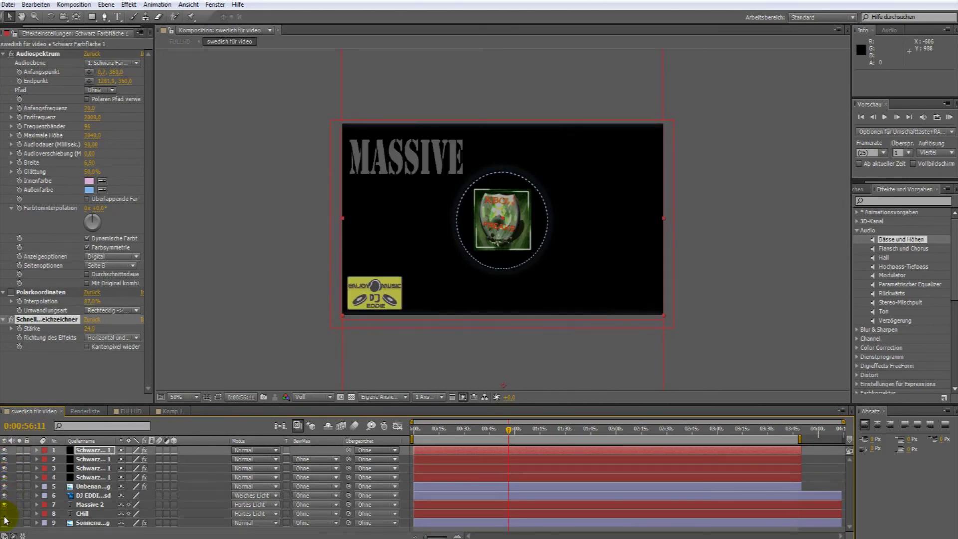
click(4, 513)
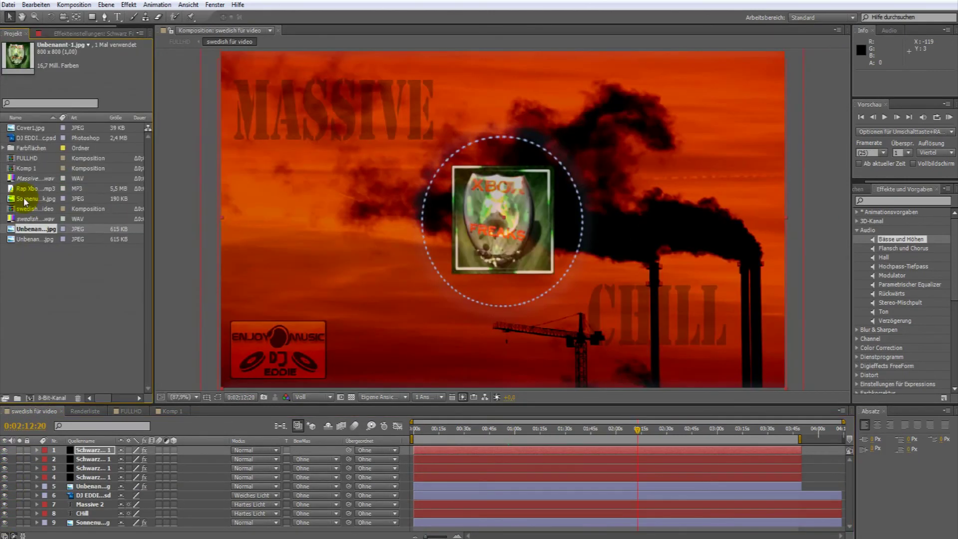
- Add the rap MP3 as a layer, set it as the spectrum's Audioebene, and return to Komp 1
click(28, 189)
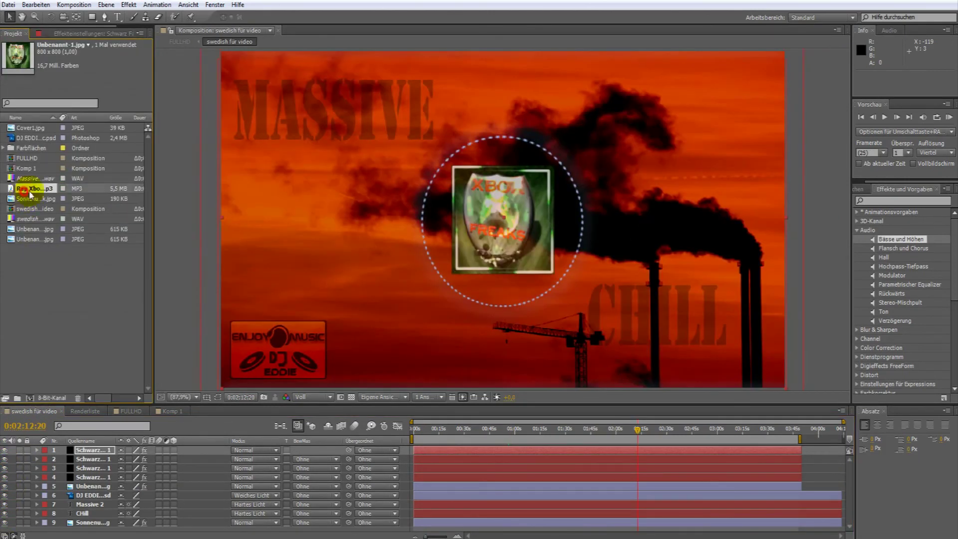
drag(111, 437, 93, 448)
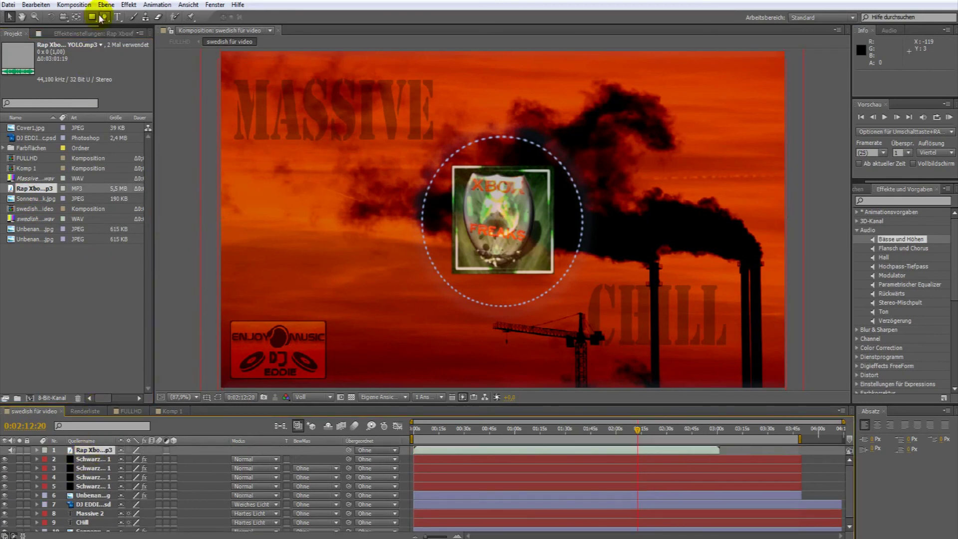
click(91, 464)
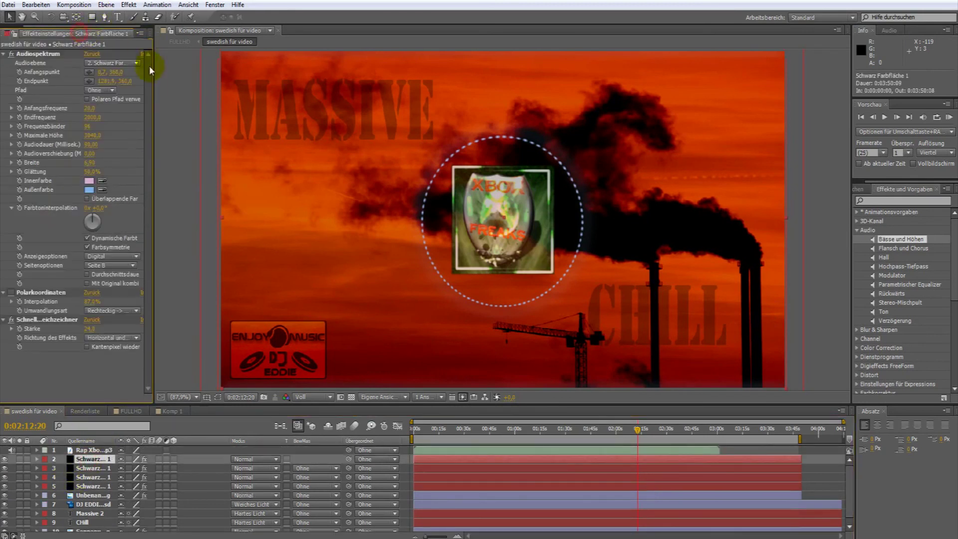
click(123, 63)
click(128, 91)
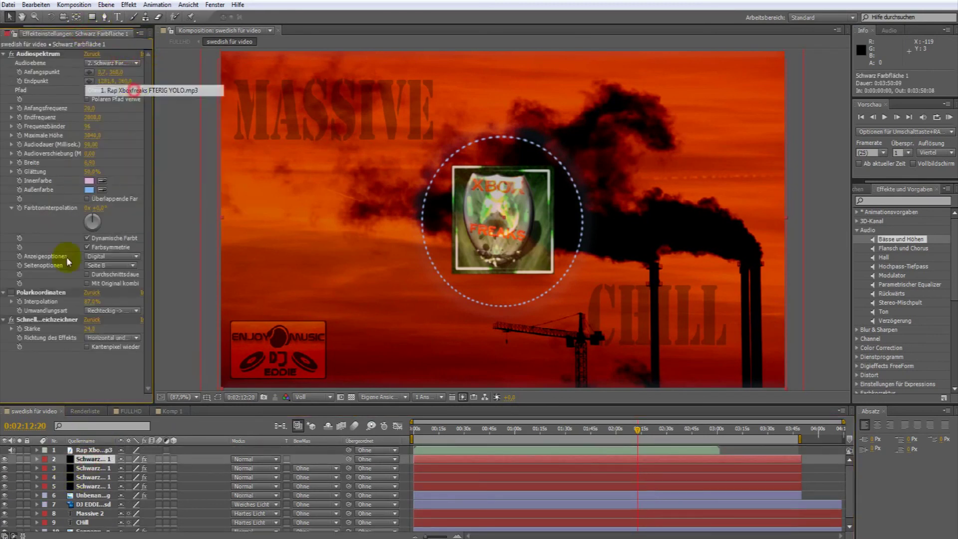
click(93, 468)
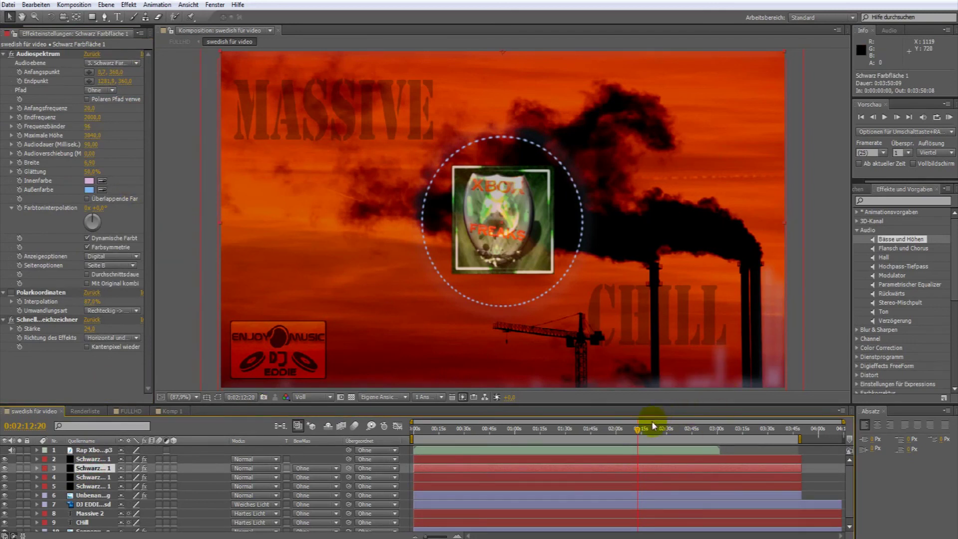
drag(633, 437, 604, 419)
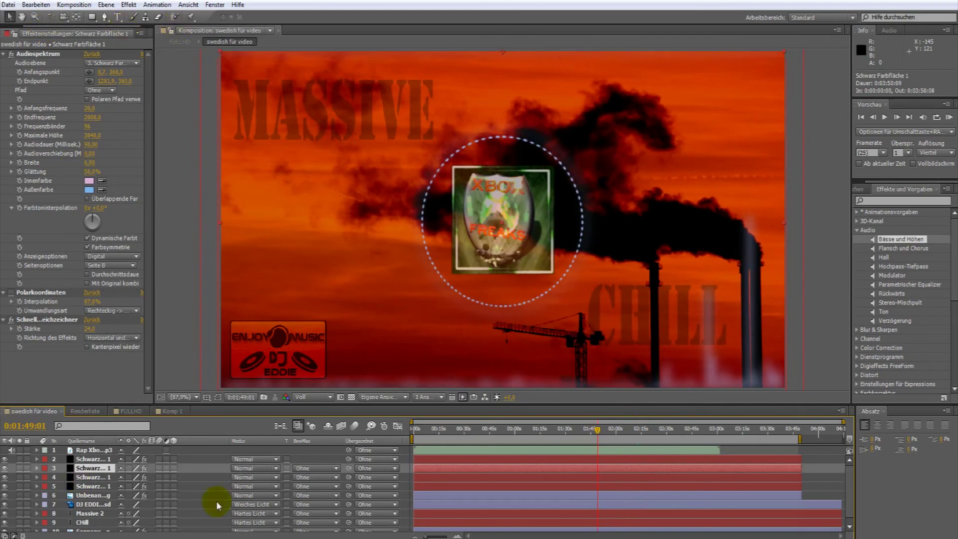
click(175, 412)
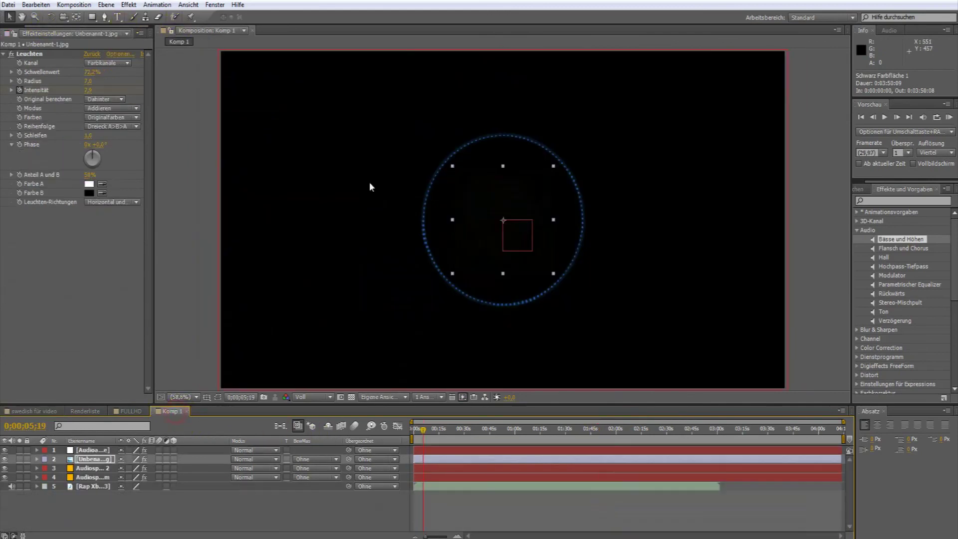
click(428, 216)
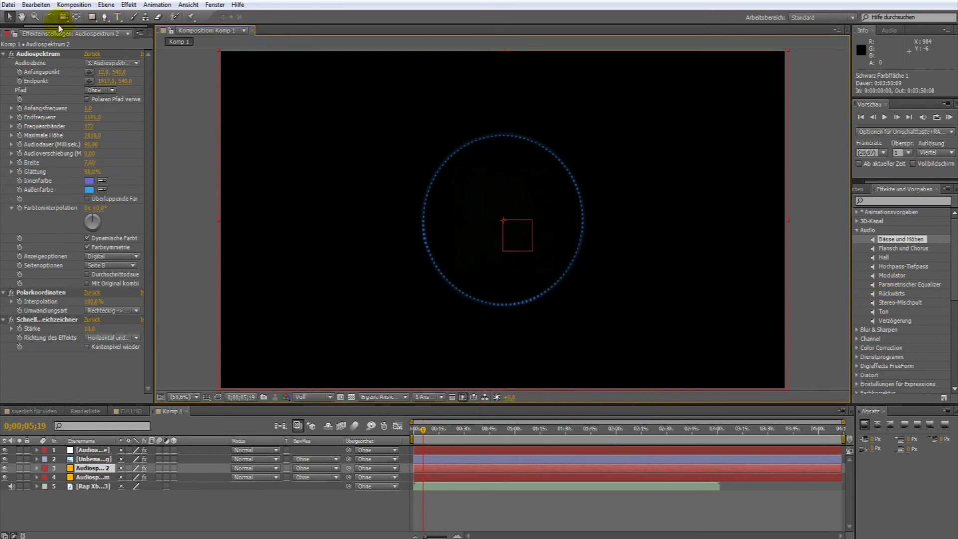
click(30, 413)
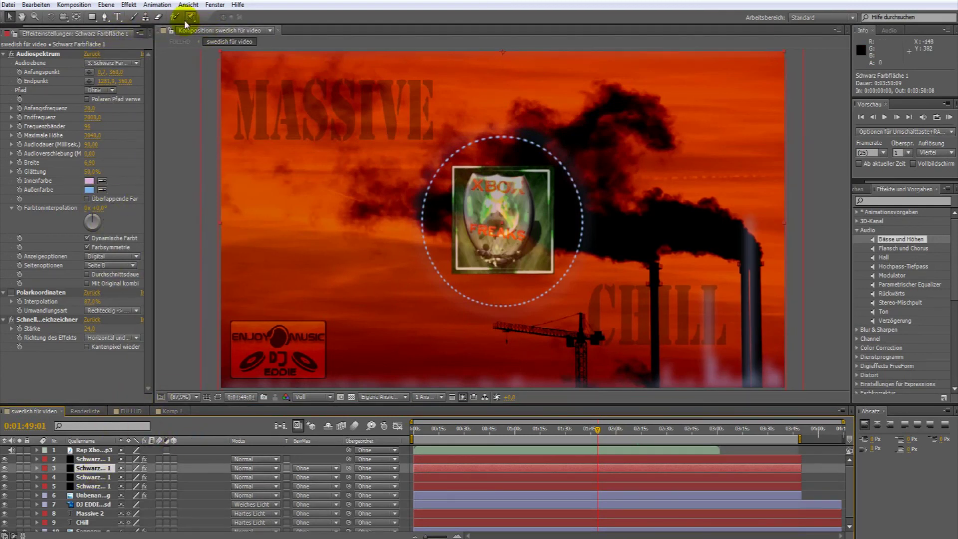
click(164, 411)
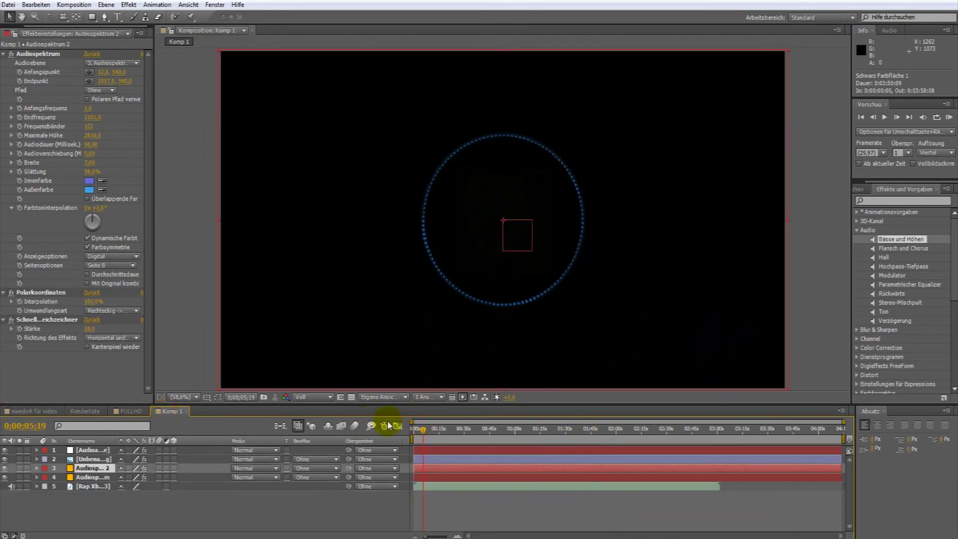
drag(427, 433, 555, 436)
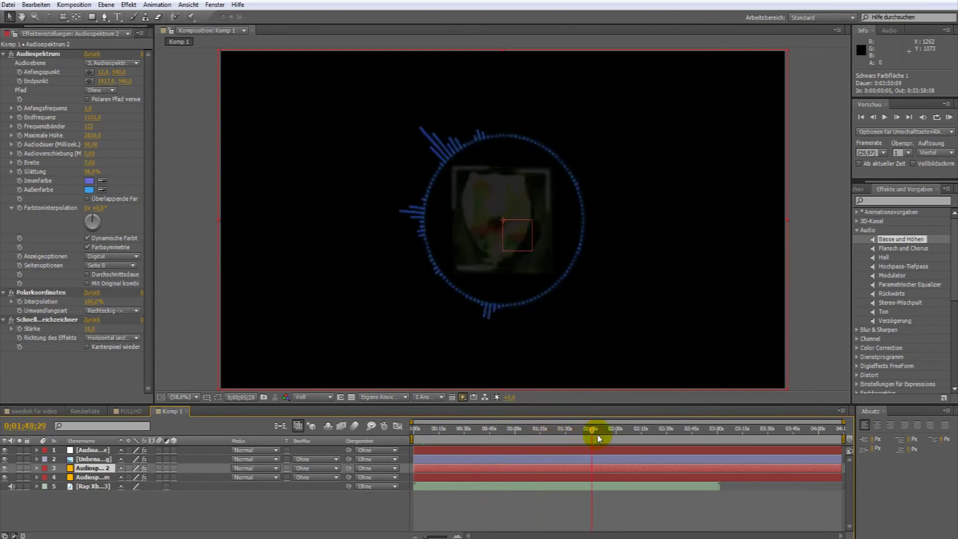
drag(555, 434, 609, 434)
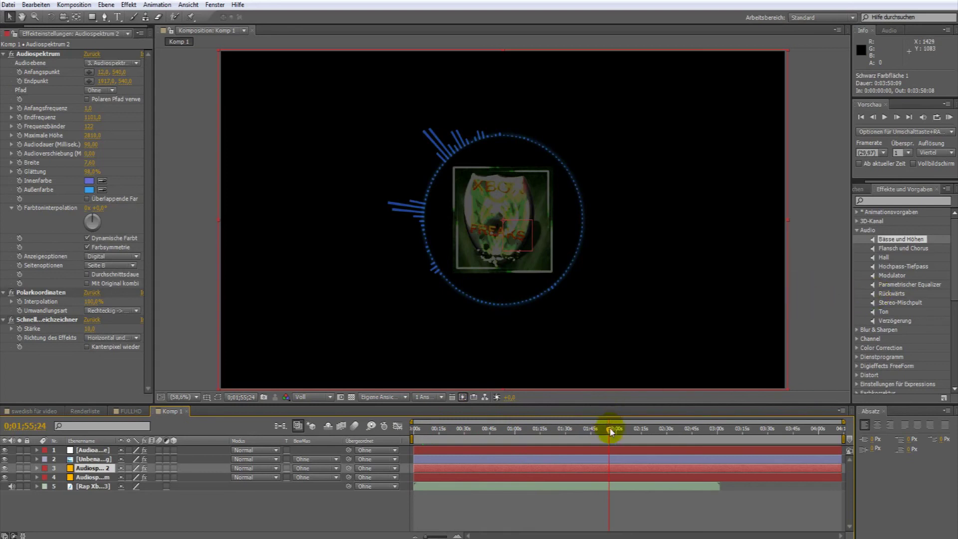
mouse_move(613, 435)
mouse_down()
mouse_move(703, 435)
mouse_move(460, 437)
mouse_move(617, 440)
mouse_move(558, 449)
mouse_move(544, 435)
mouse_move(470, 433)
mouse_move(566, 438)
mouse_move(470, 432)
mouse_up()
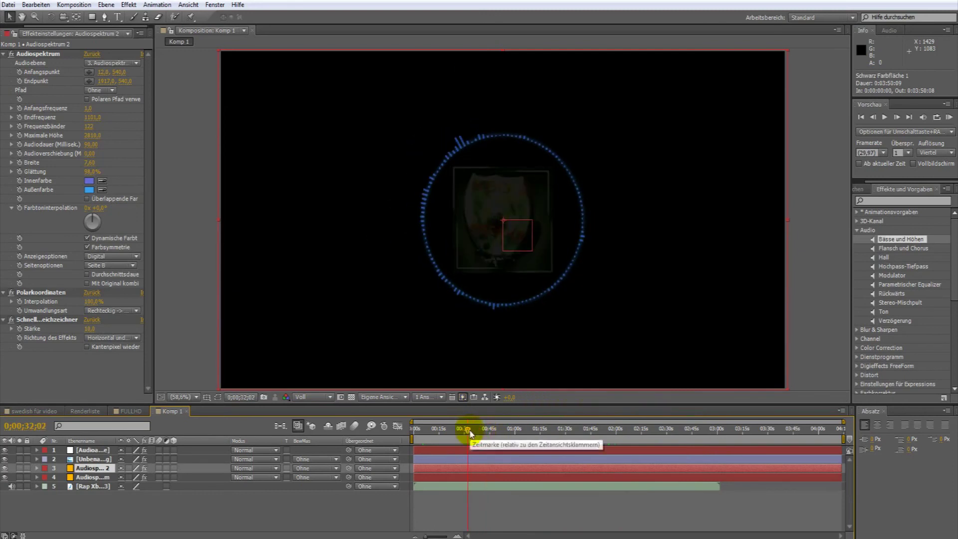
drag(469, 430, 514, 435)
key(space)
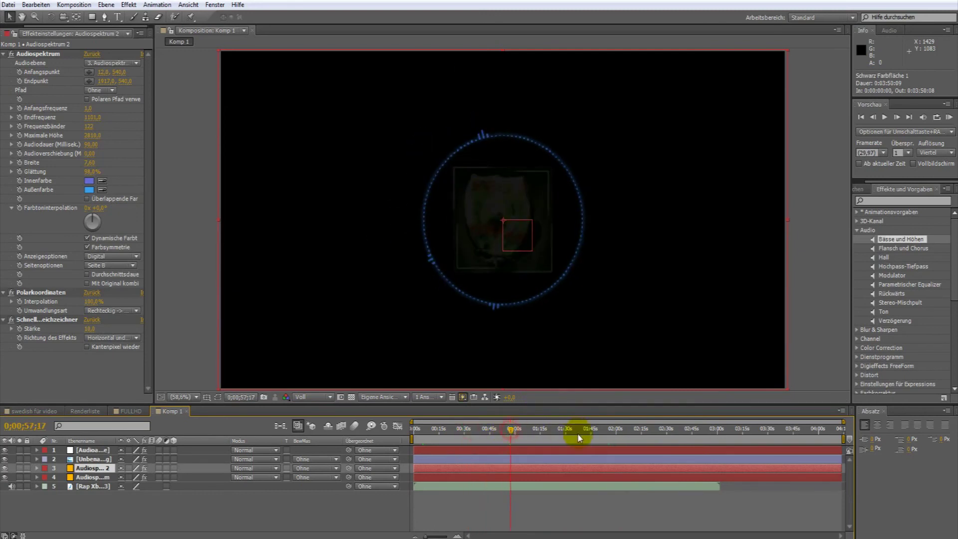
mouse_move(582, 433)
mouse_down()
mouse_move(664, 436)
mouse_move(429, 442)
mouse_move(574, 443)
mouse_up()
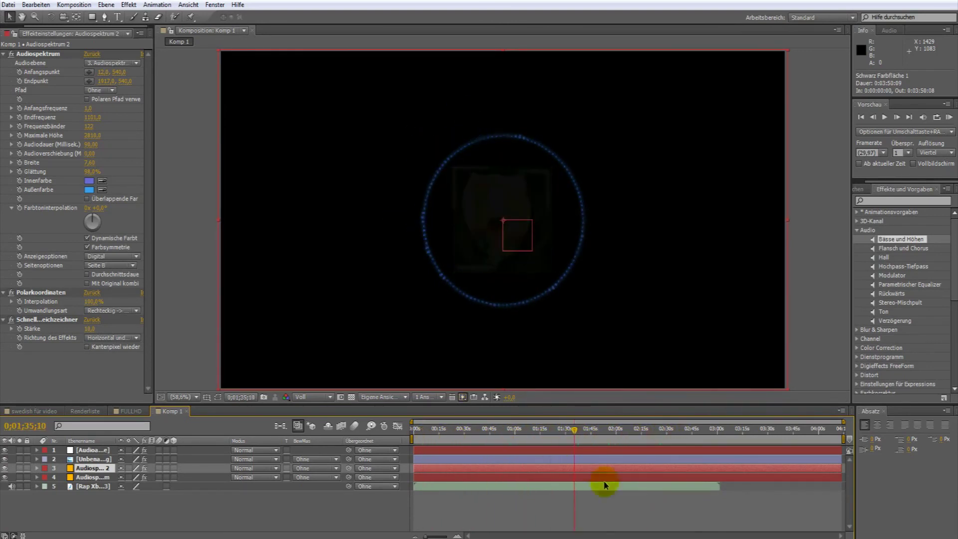